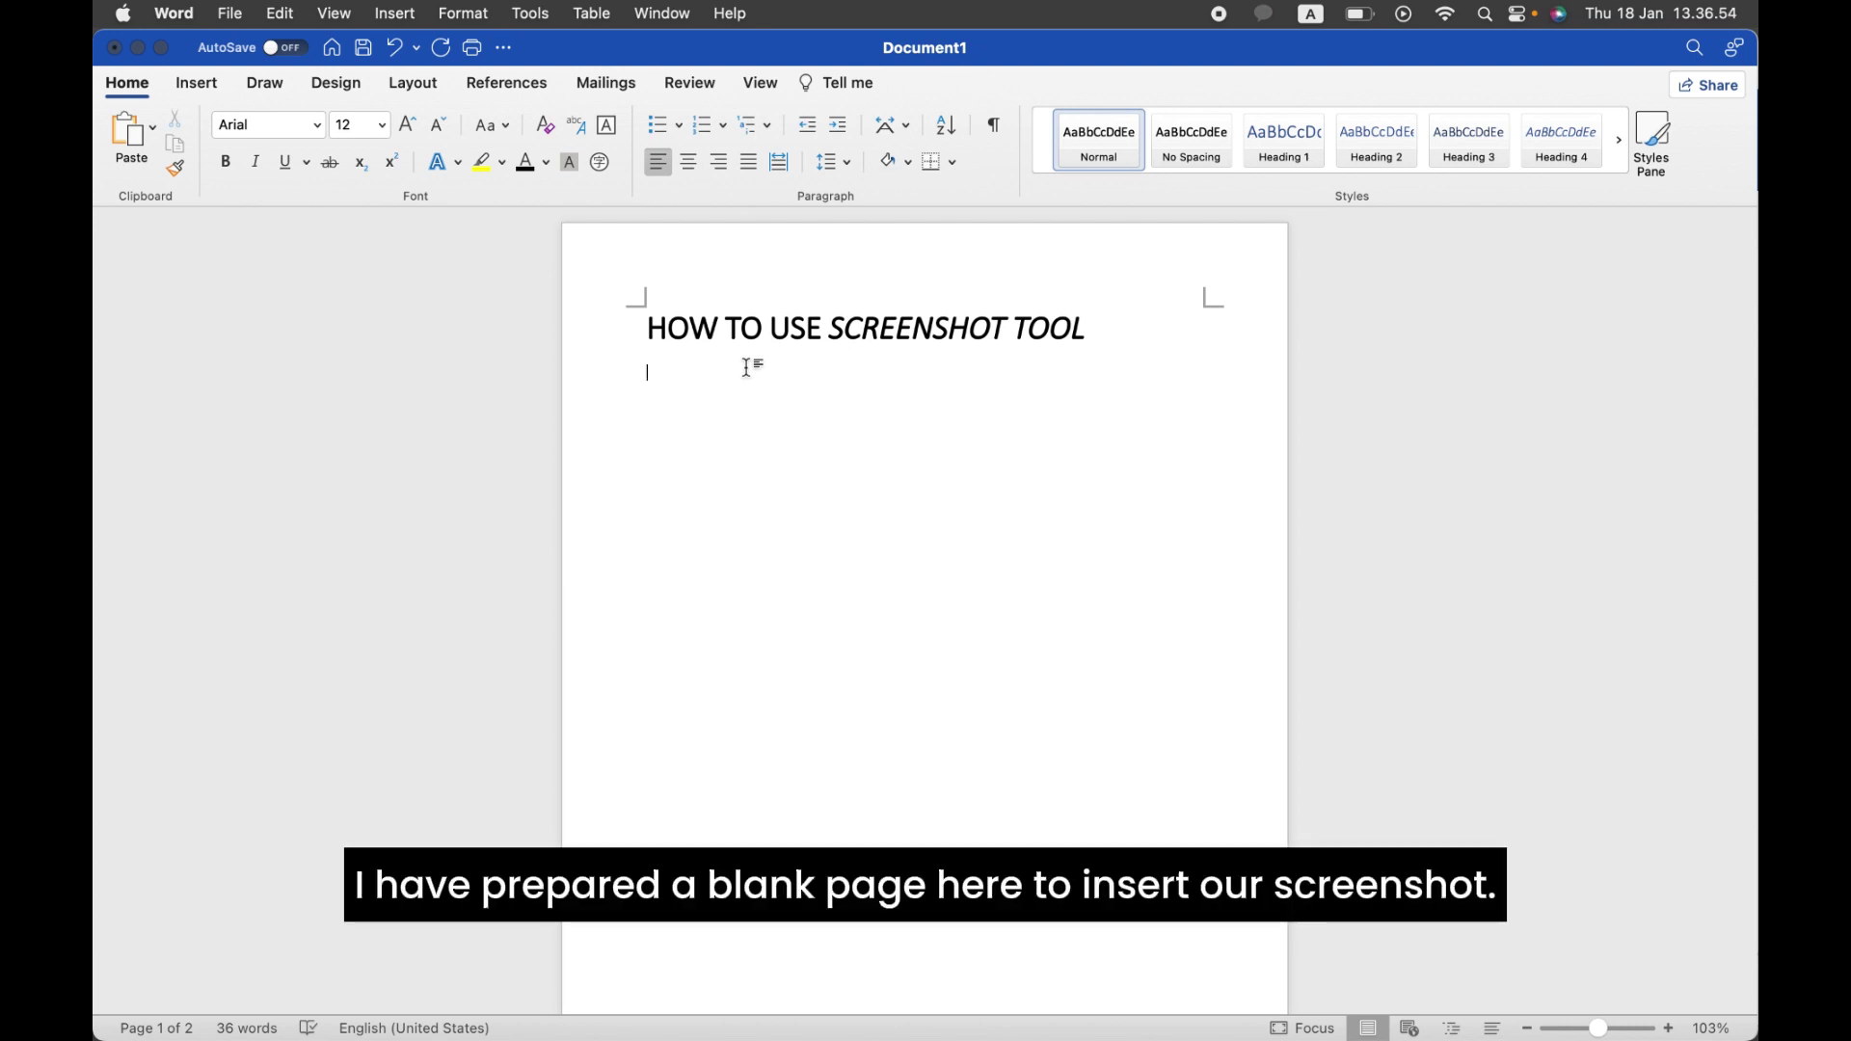
Step: Show the Screenshot list with Word and Safari window thumbnails, bringing Safari forward once first
left_click(212, 92)
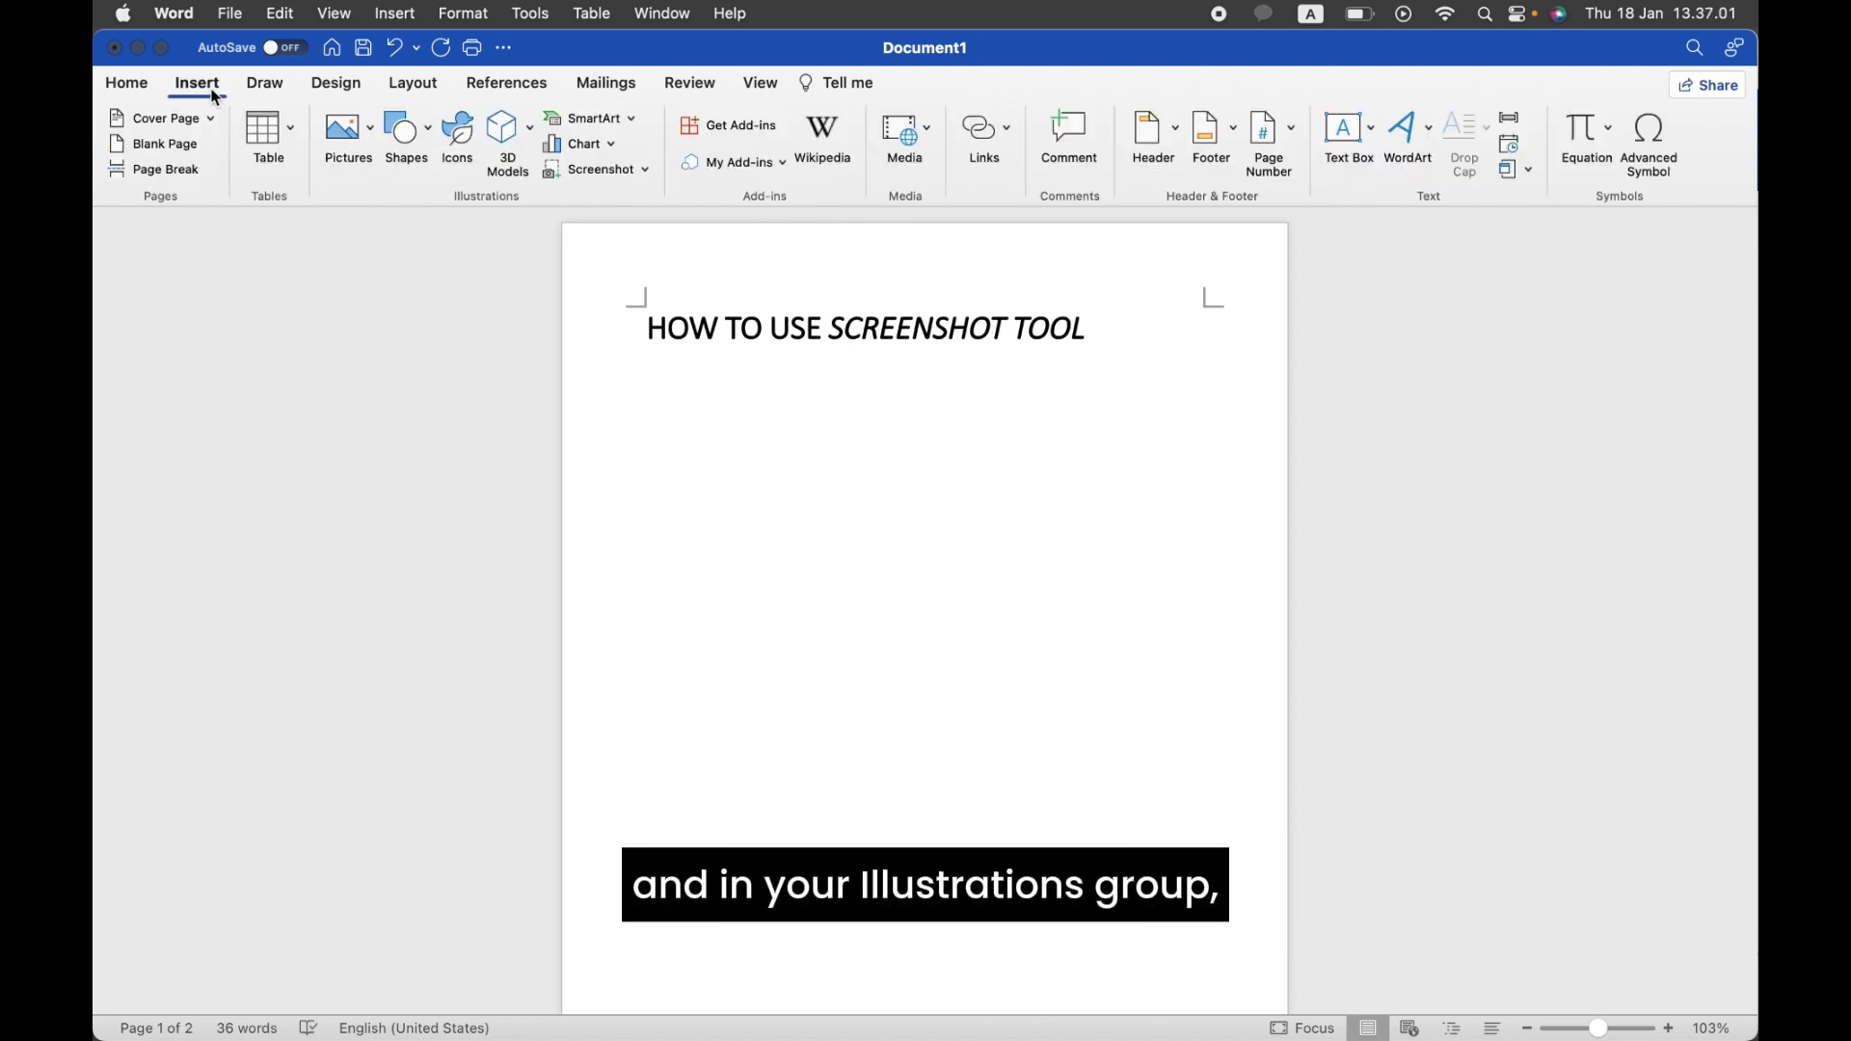
left_click(624, 177)
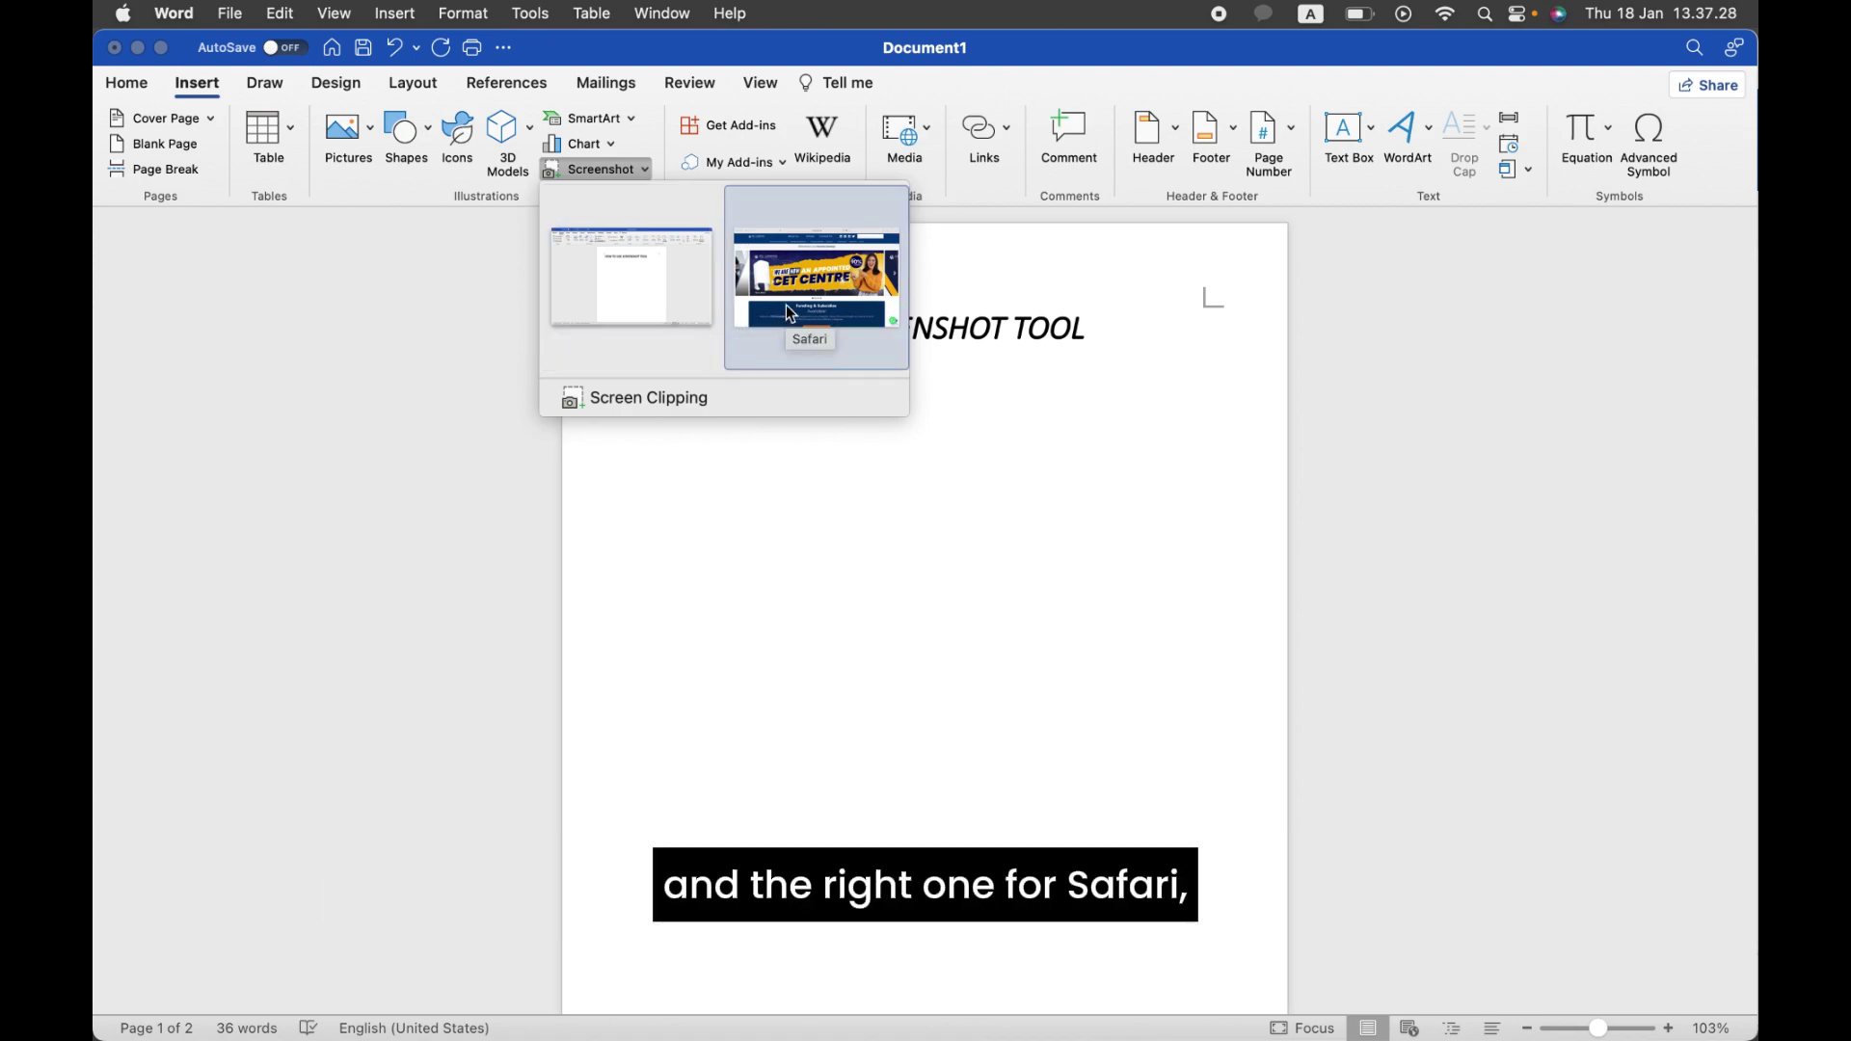
key("ctrl+Up")
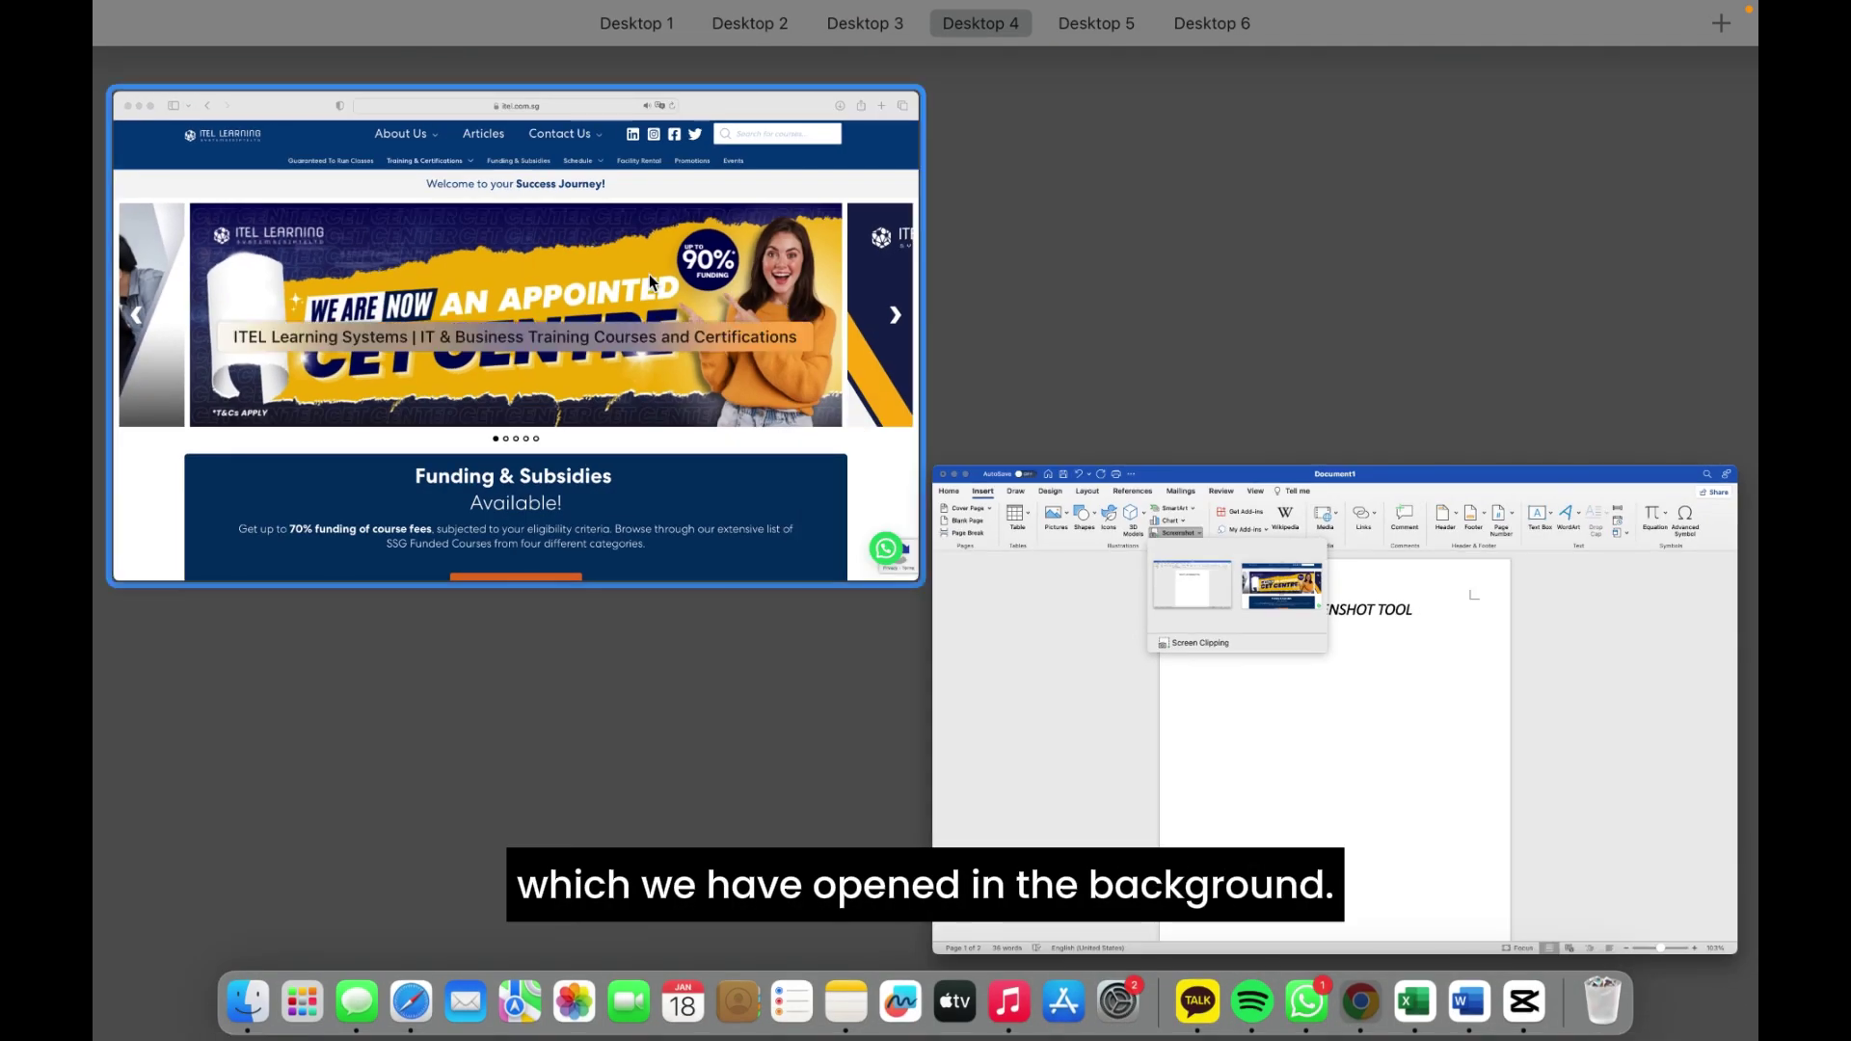
left_click(575, 298)
key("ctrl+Up")
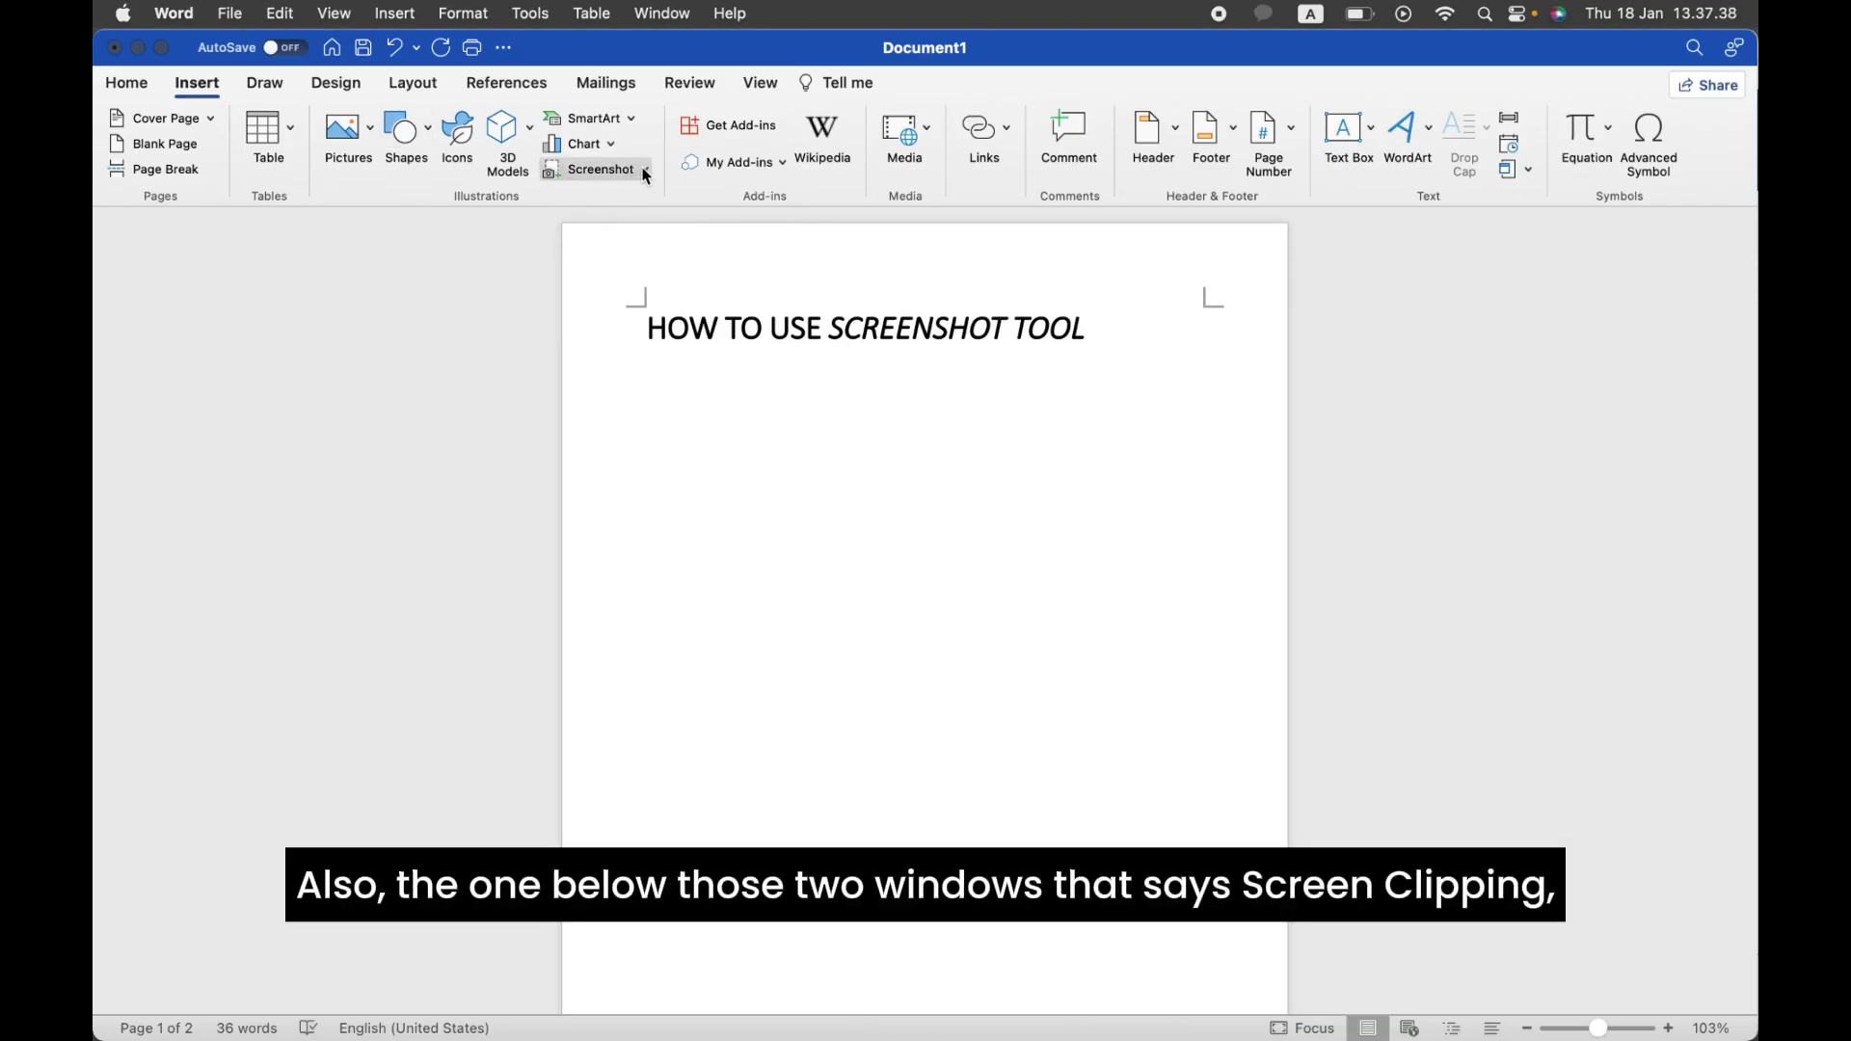
left_click(646, 174)
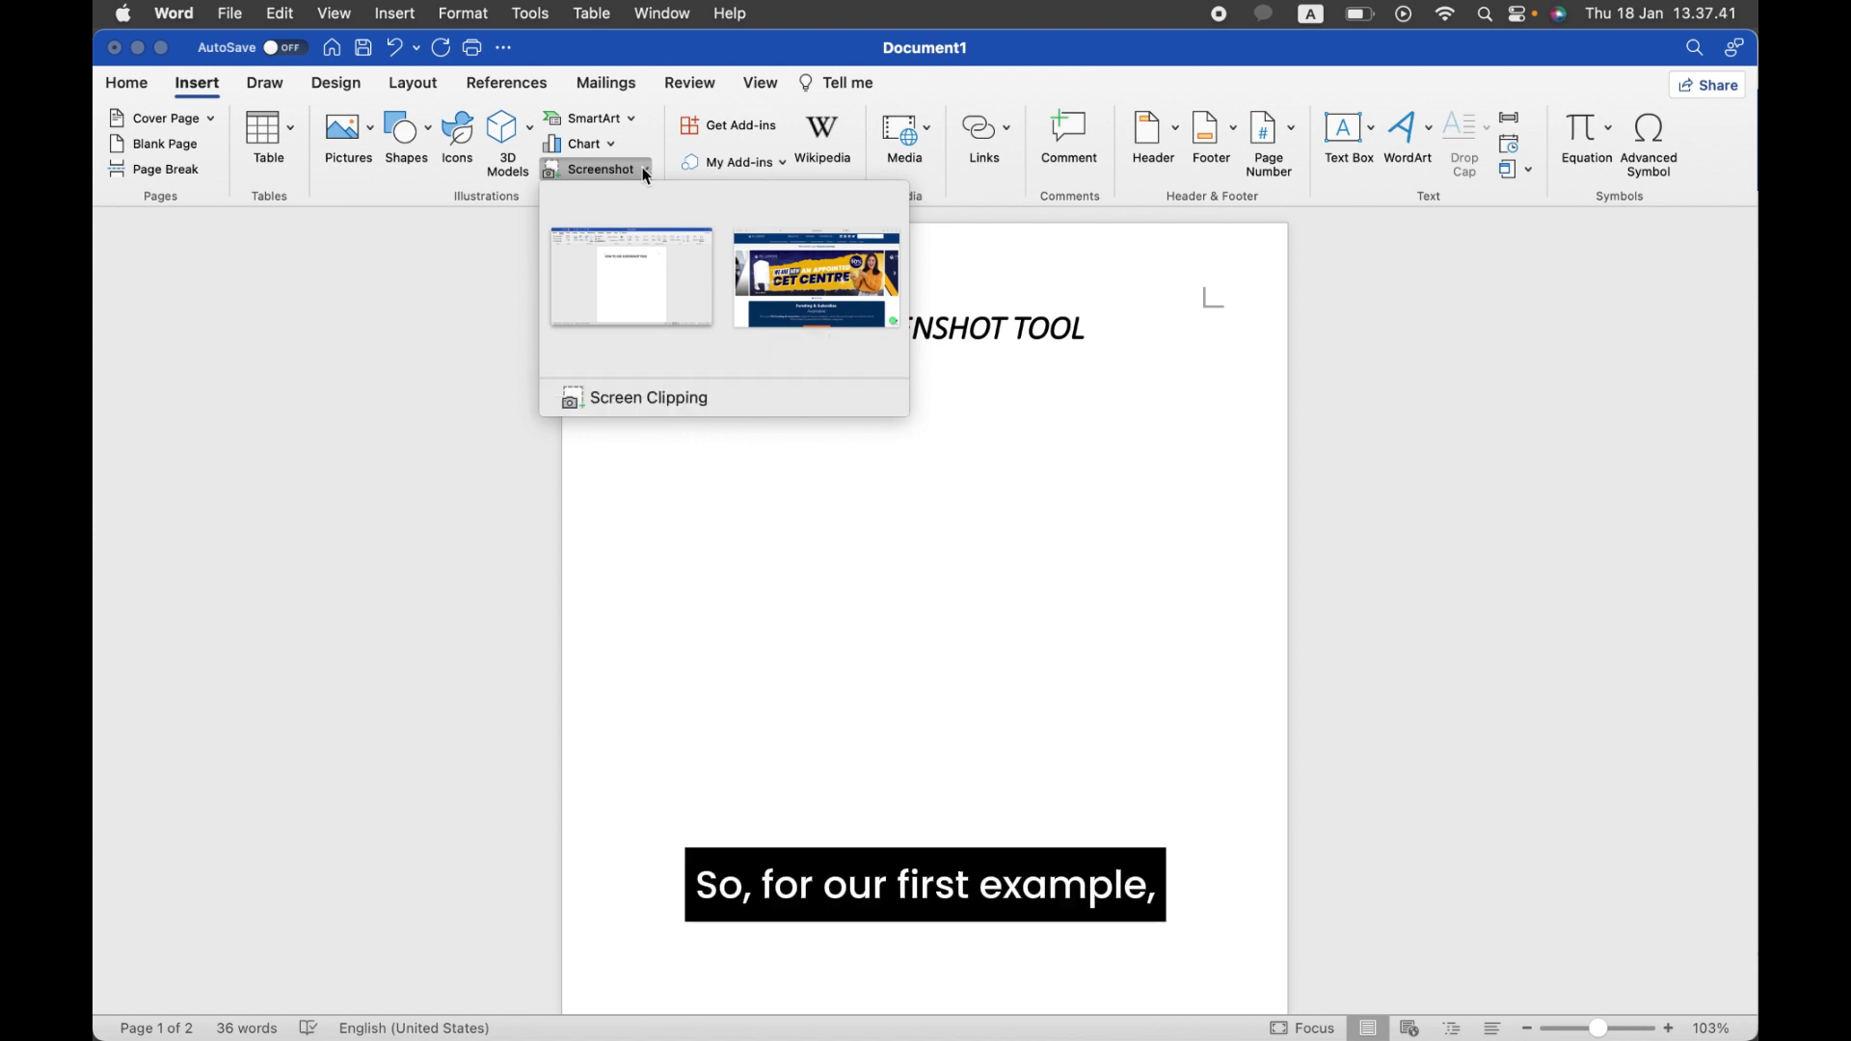
Step: Insert a Word-window screenshot under the heading and resize it to 8,03 × 12,62 cm
left_click(673, 268)
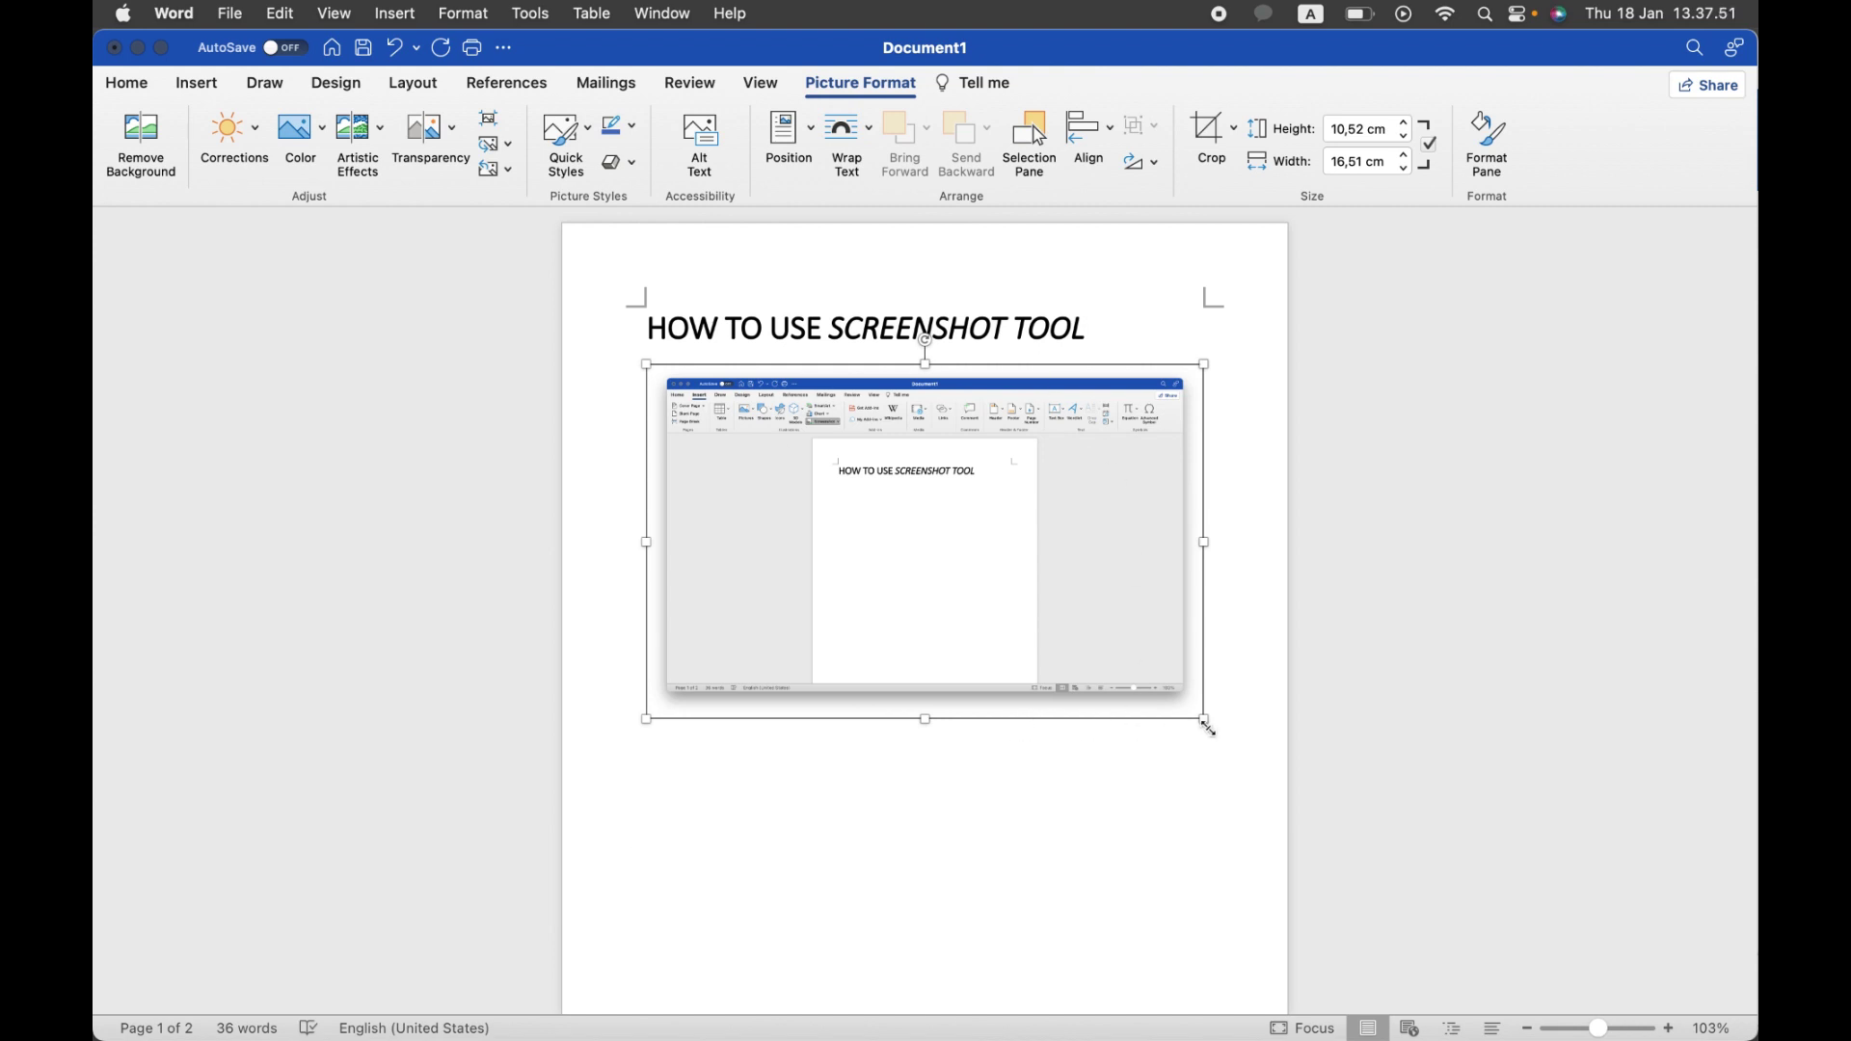
left_click_drag(1205, 722, 1063, 636)
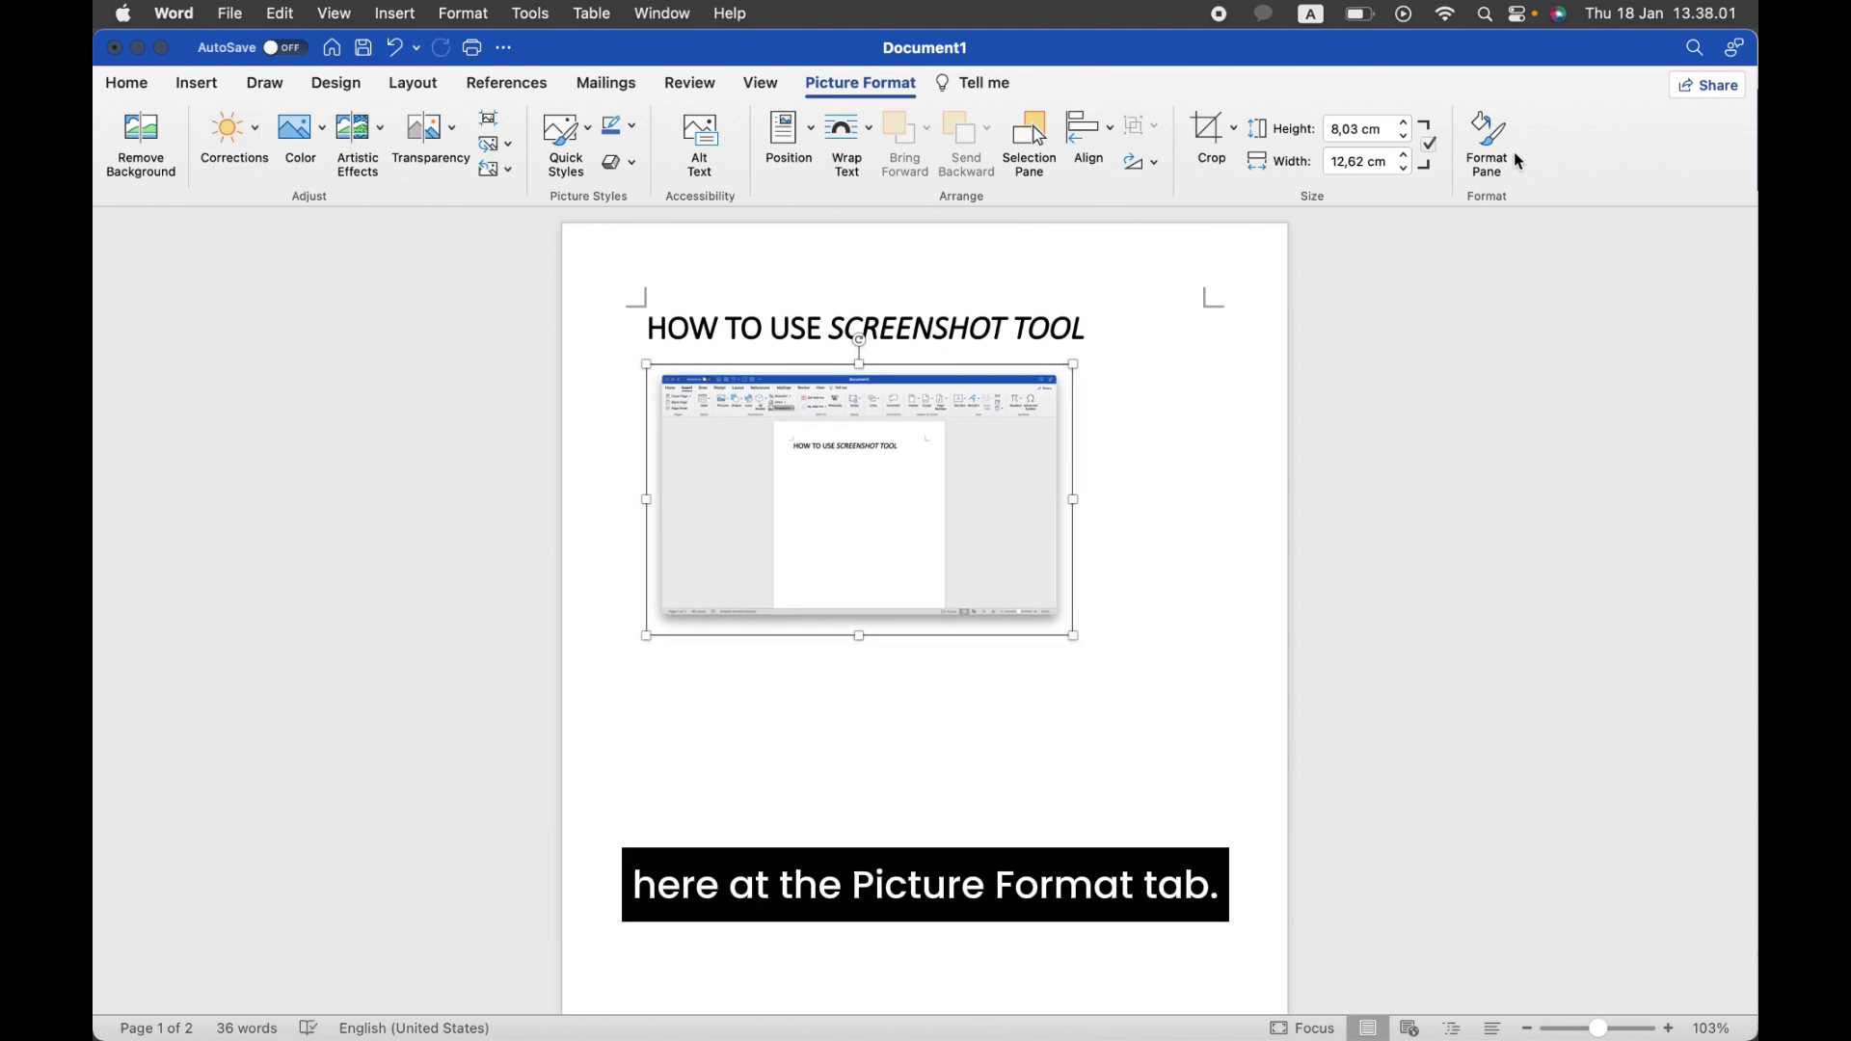
Step: Insert a Safari-window screenshot below the first one and resize it to 7,71 × 12,32 cm
left_click(1085, 706)
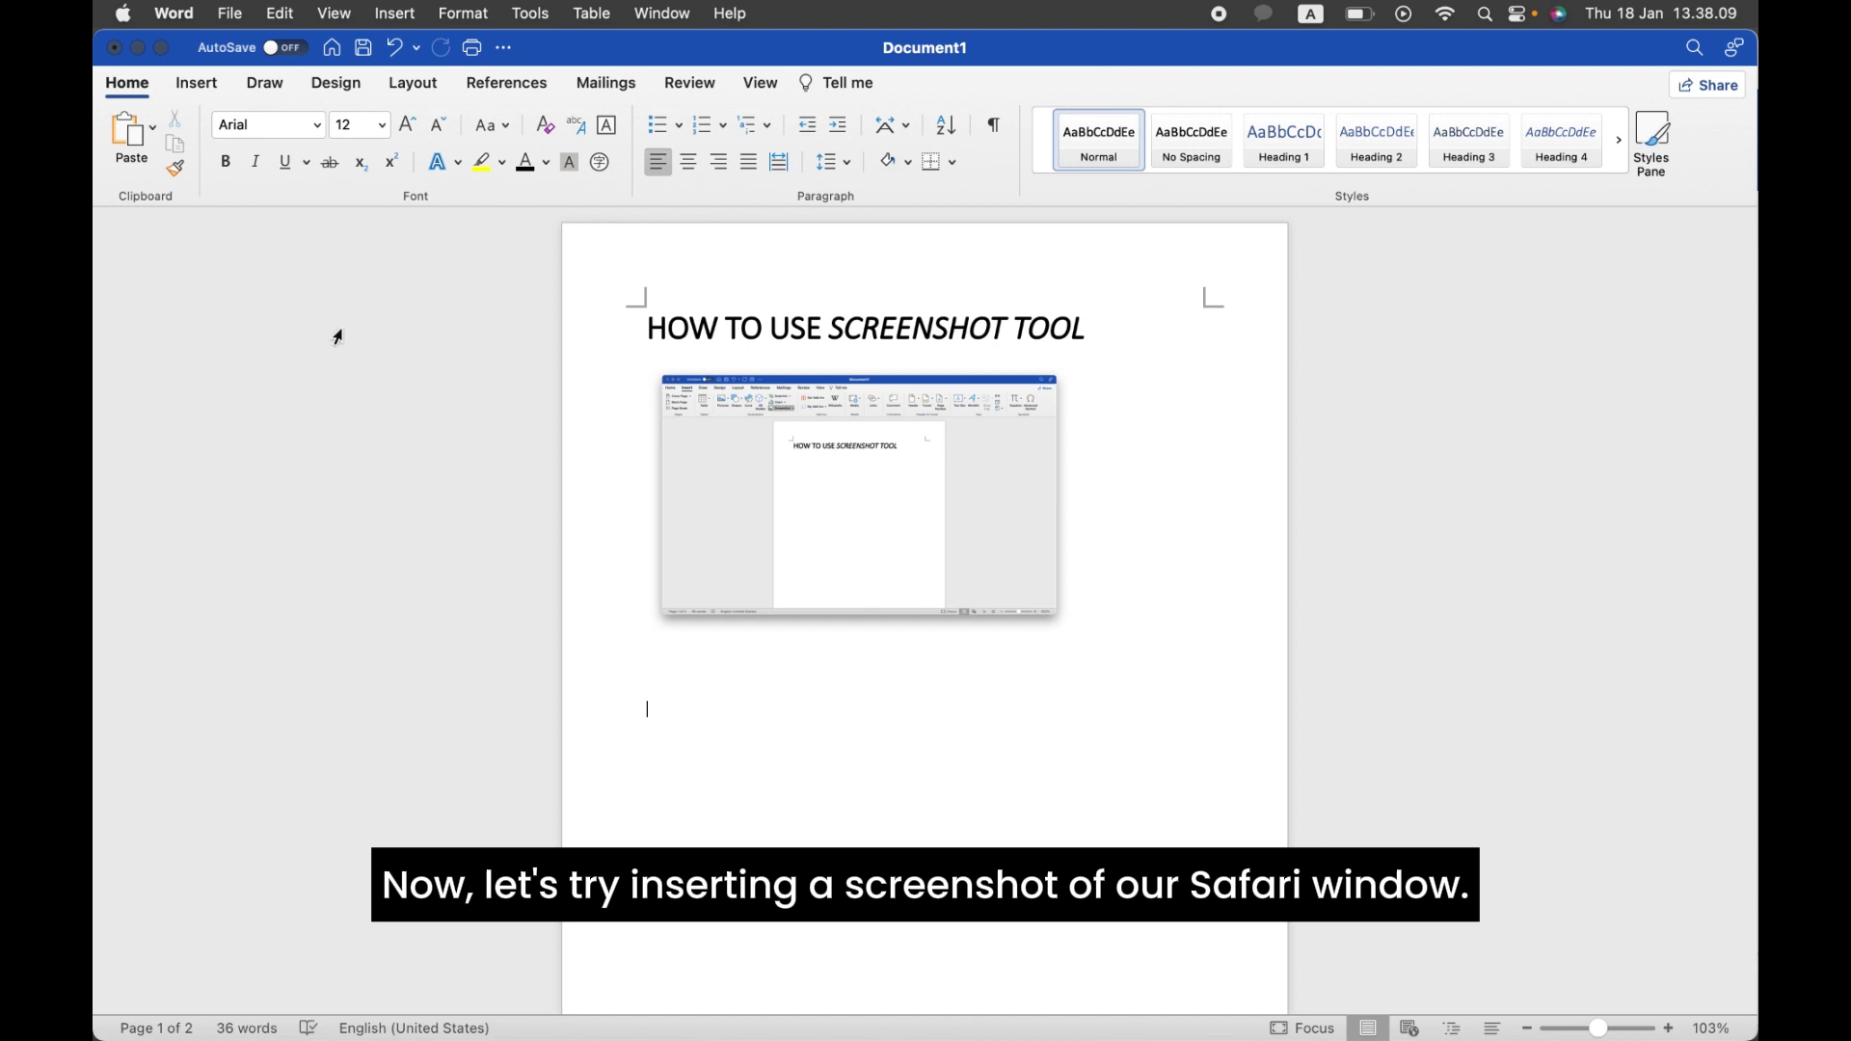
left_click(190, 93)
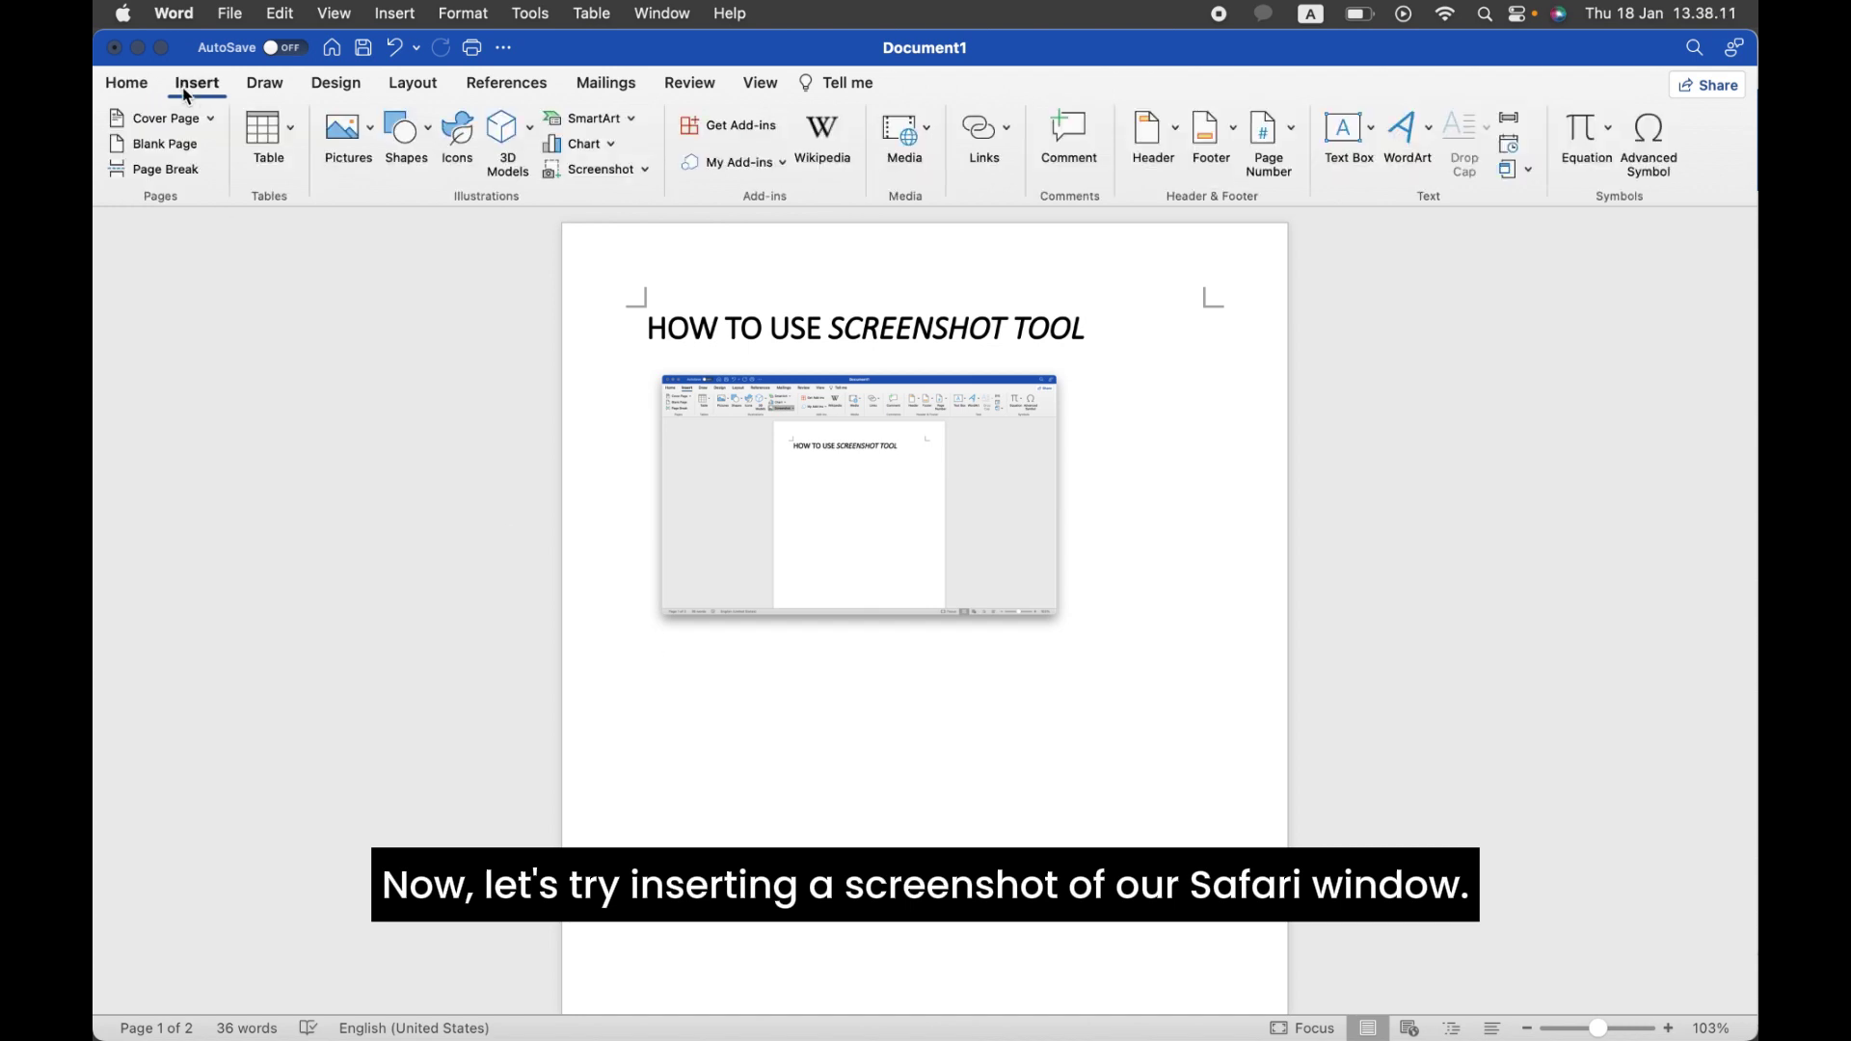
left_click(596, 169)
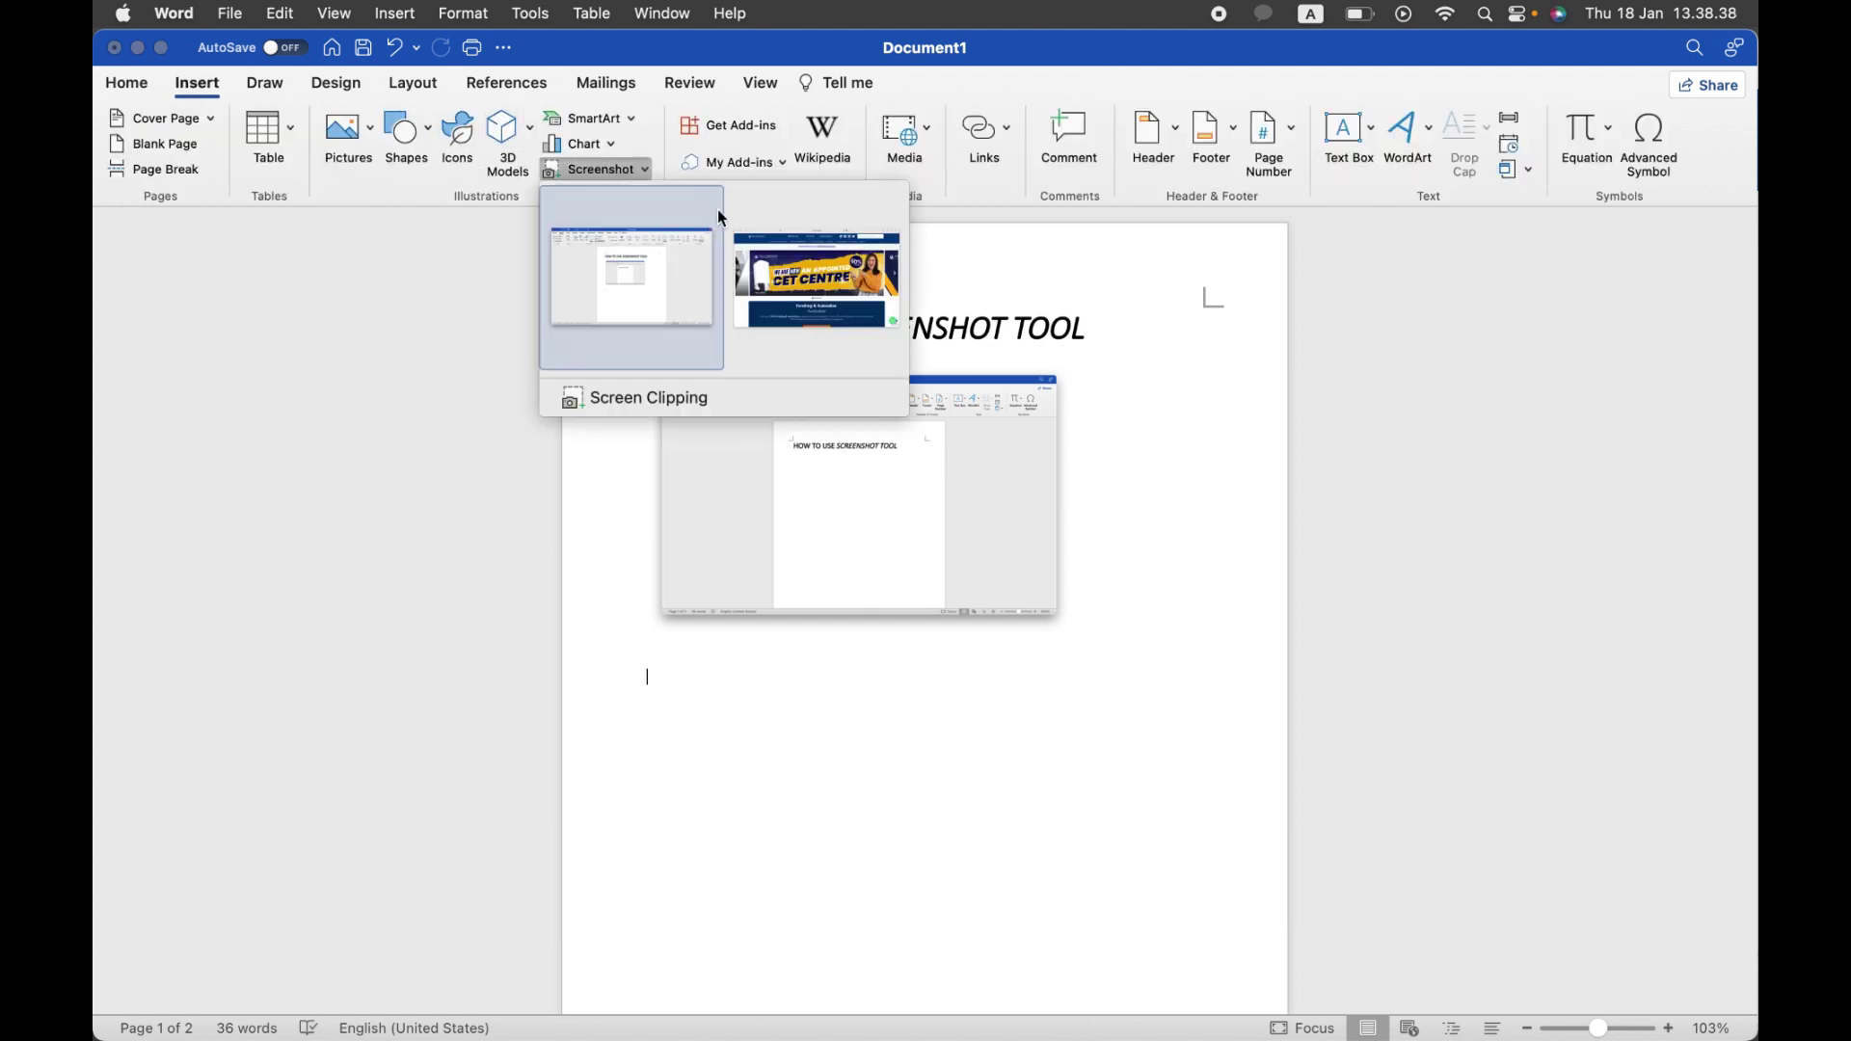
left_click(770, 234)
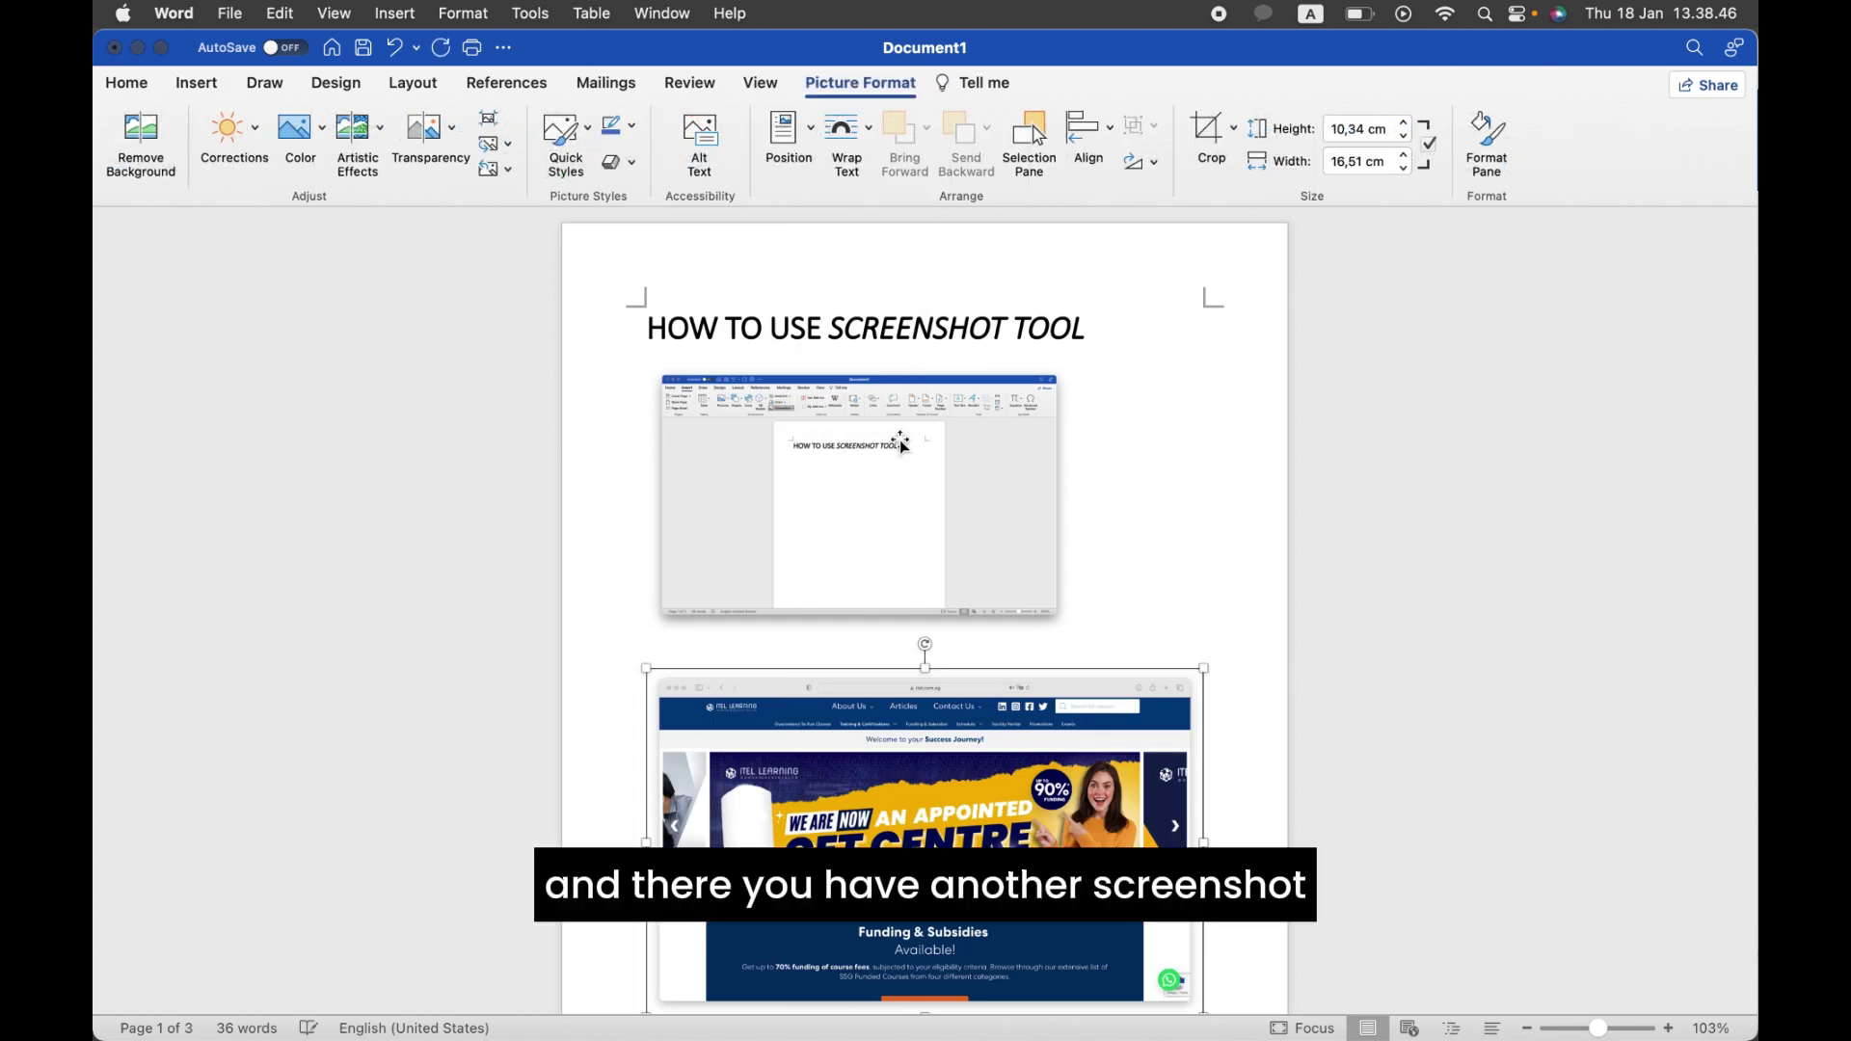
scroll(879, 833, "down", 3)
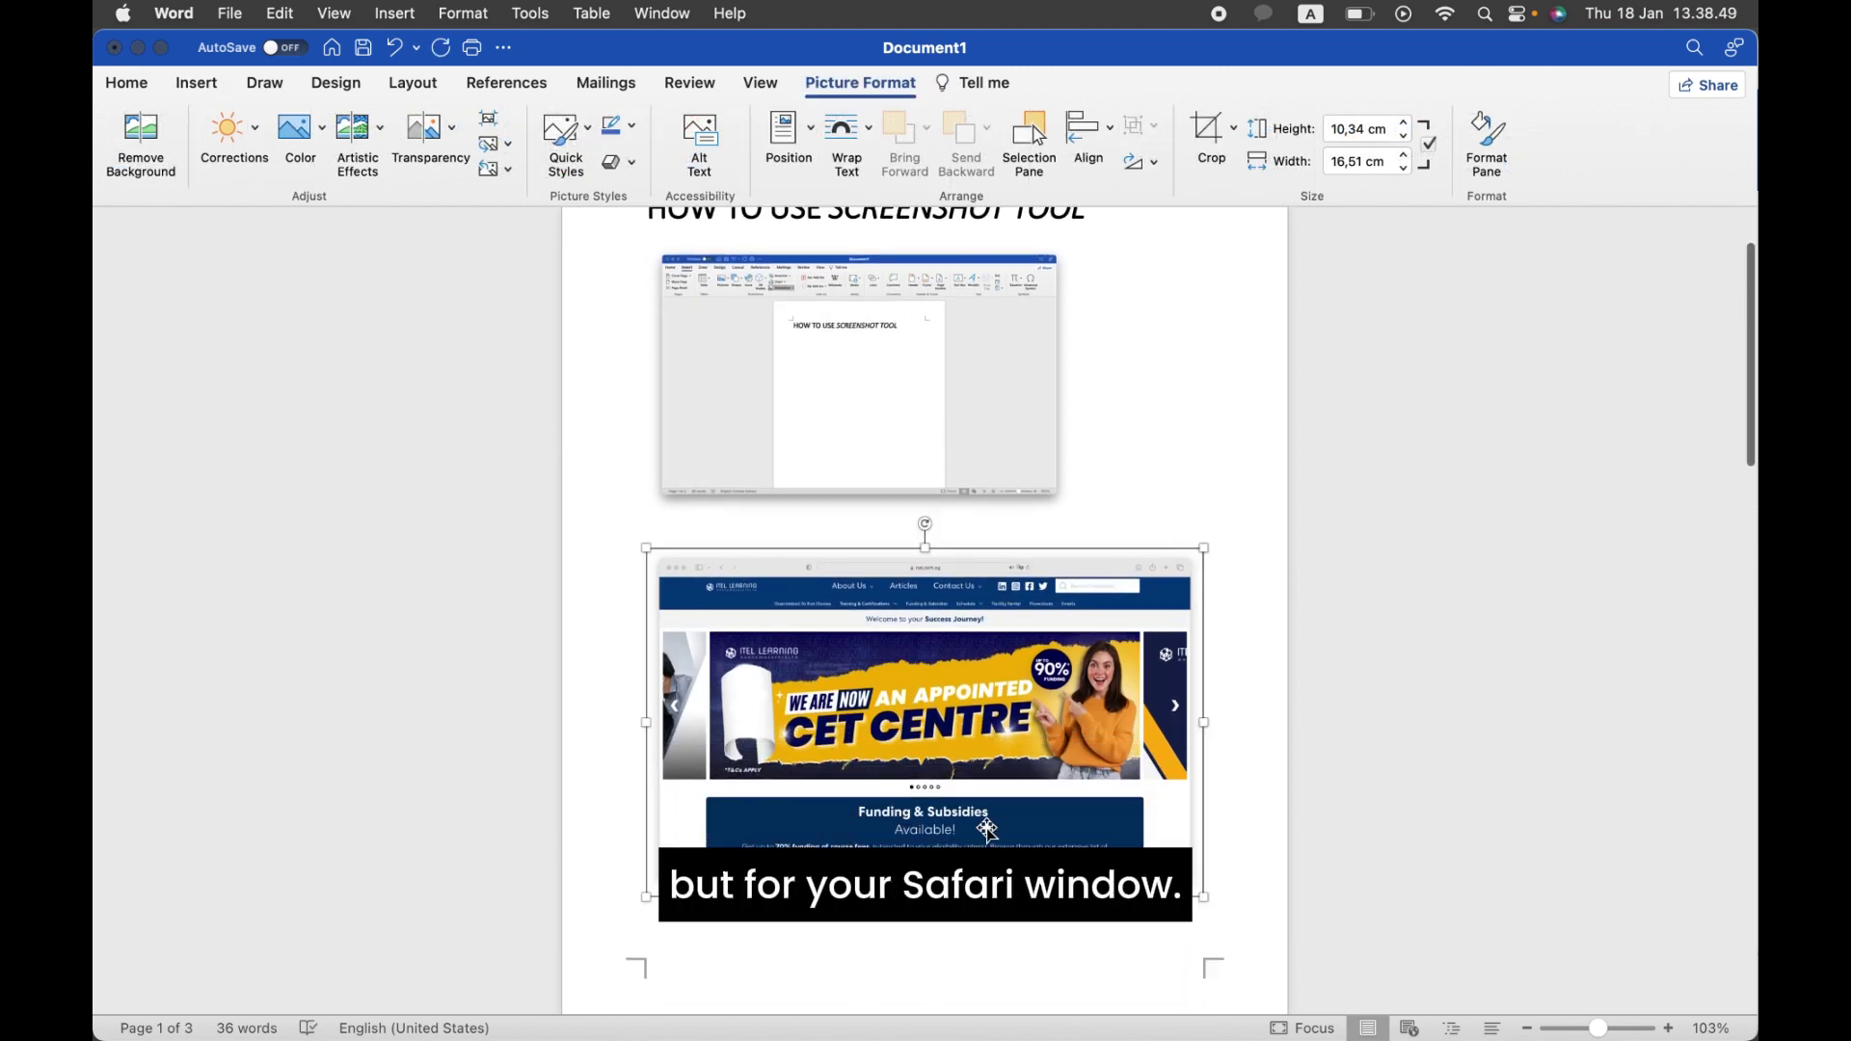
left_click_drag(1204, 897, 1058, 798)
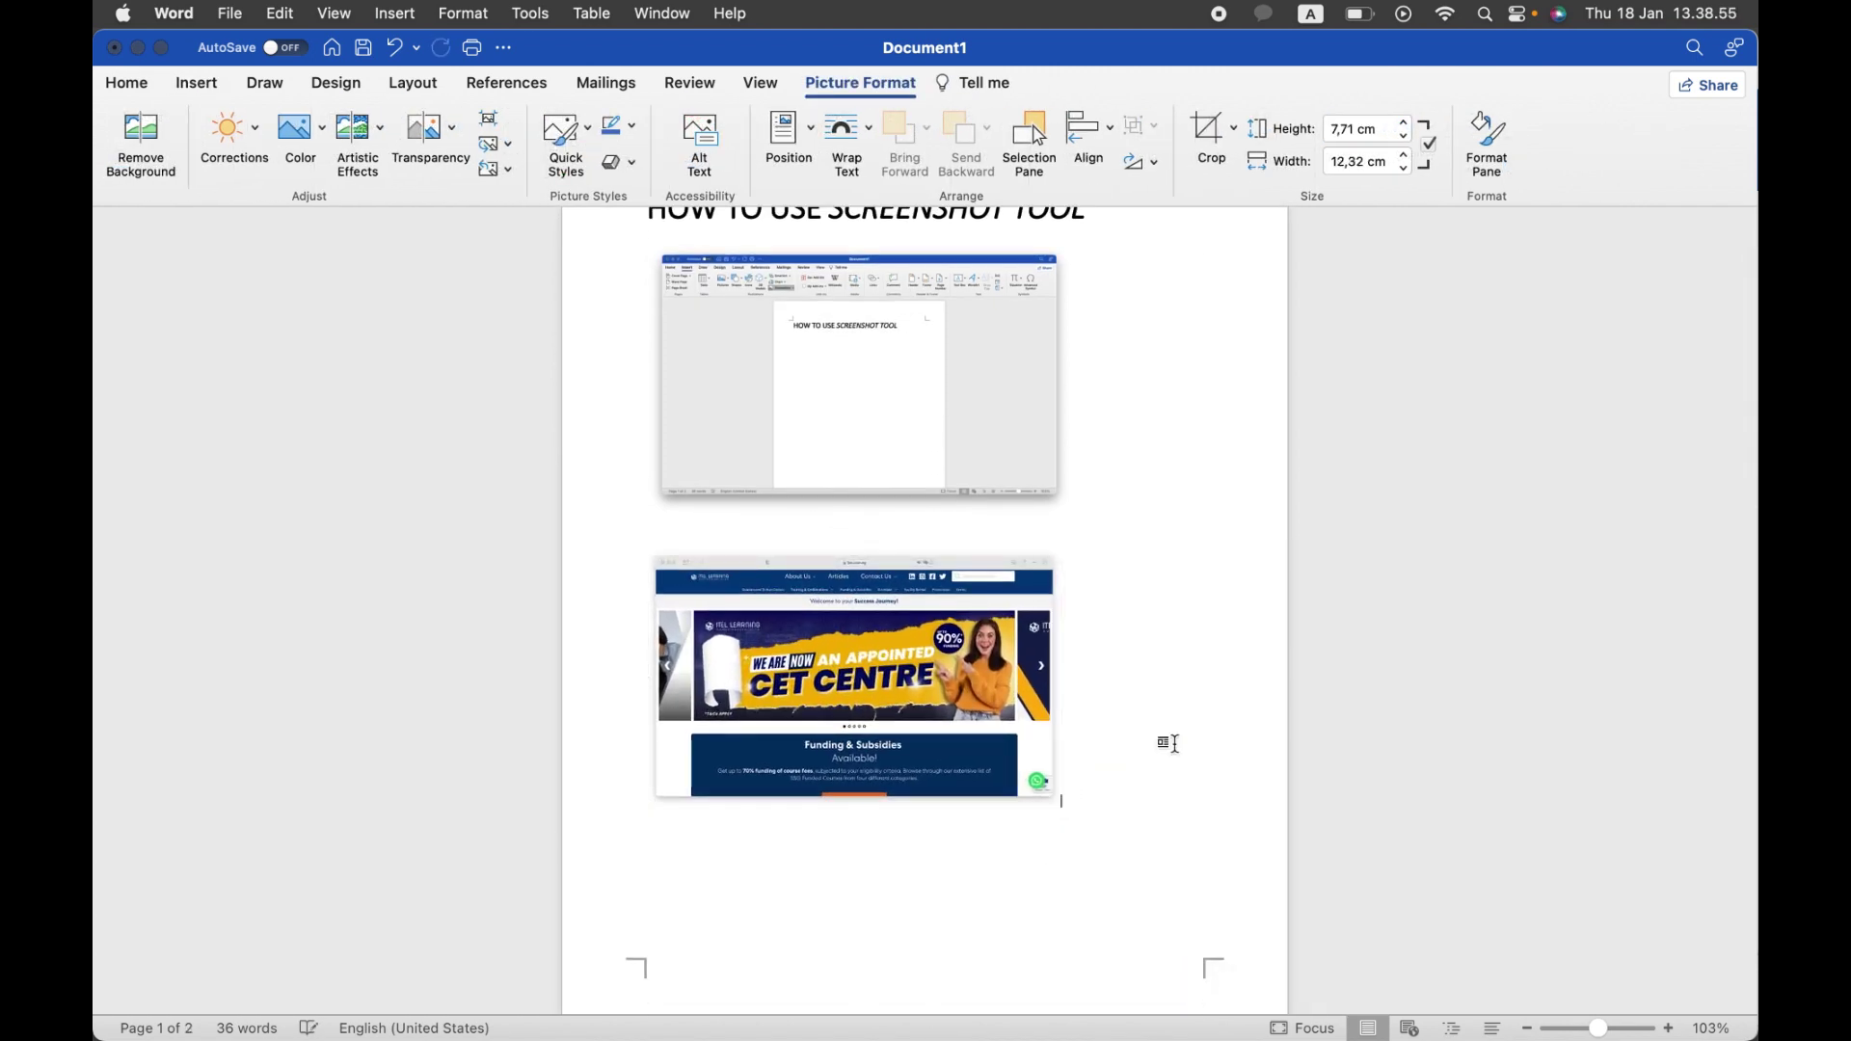
Step: Deselect the picture and scroll down to the funding-eligibility steps page
left_click(1091, 897)
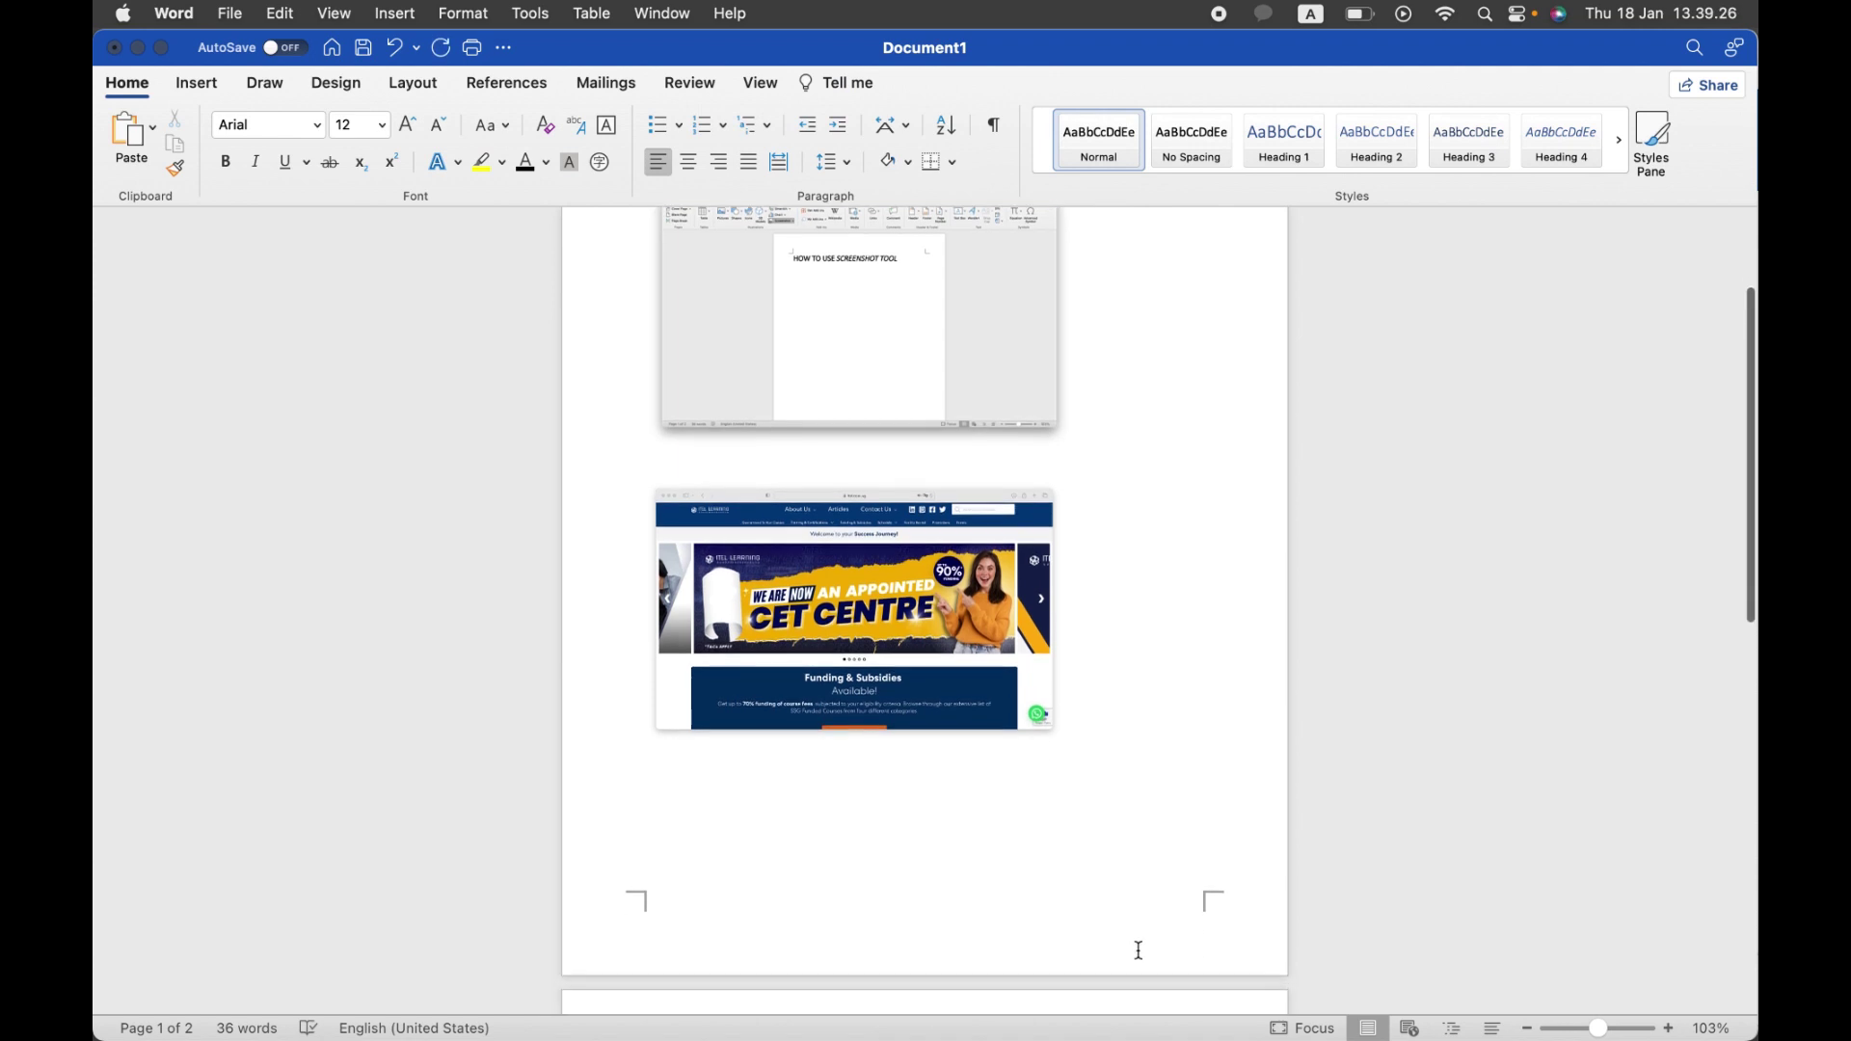
scroll(1141, 946, "down", 10)
scroll(1139, 951, "down", 5)
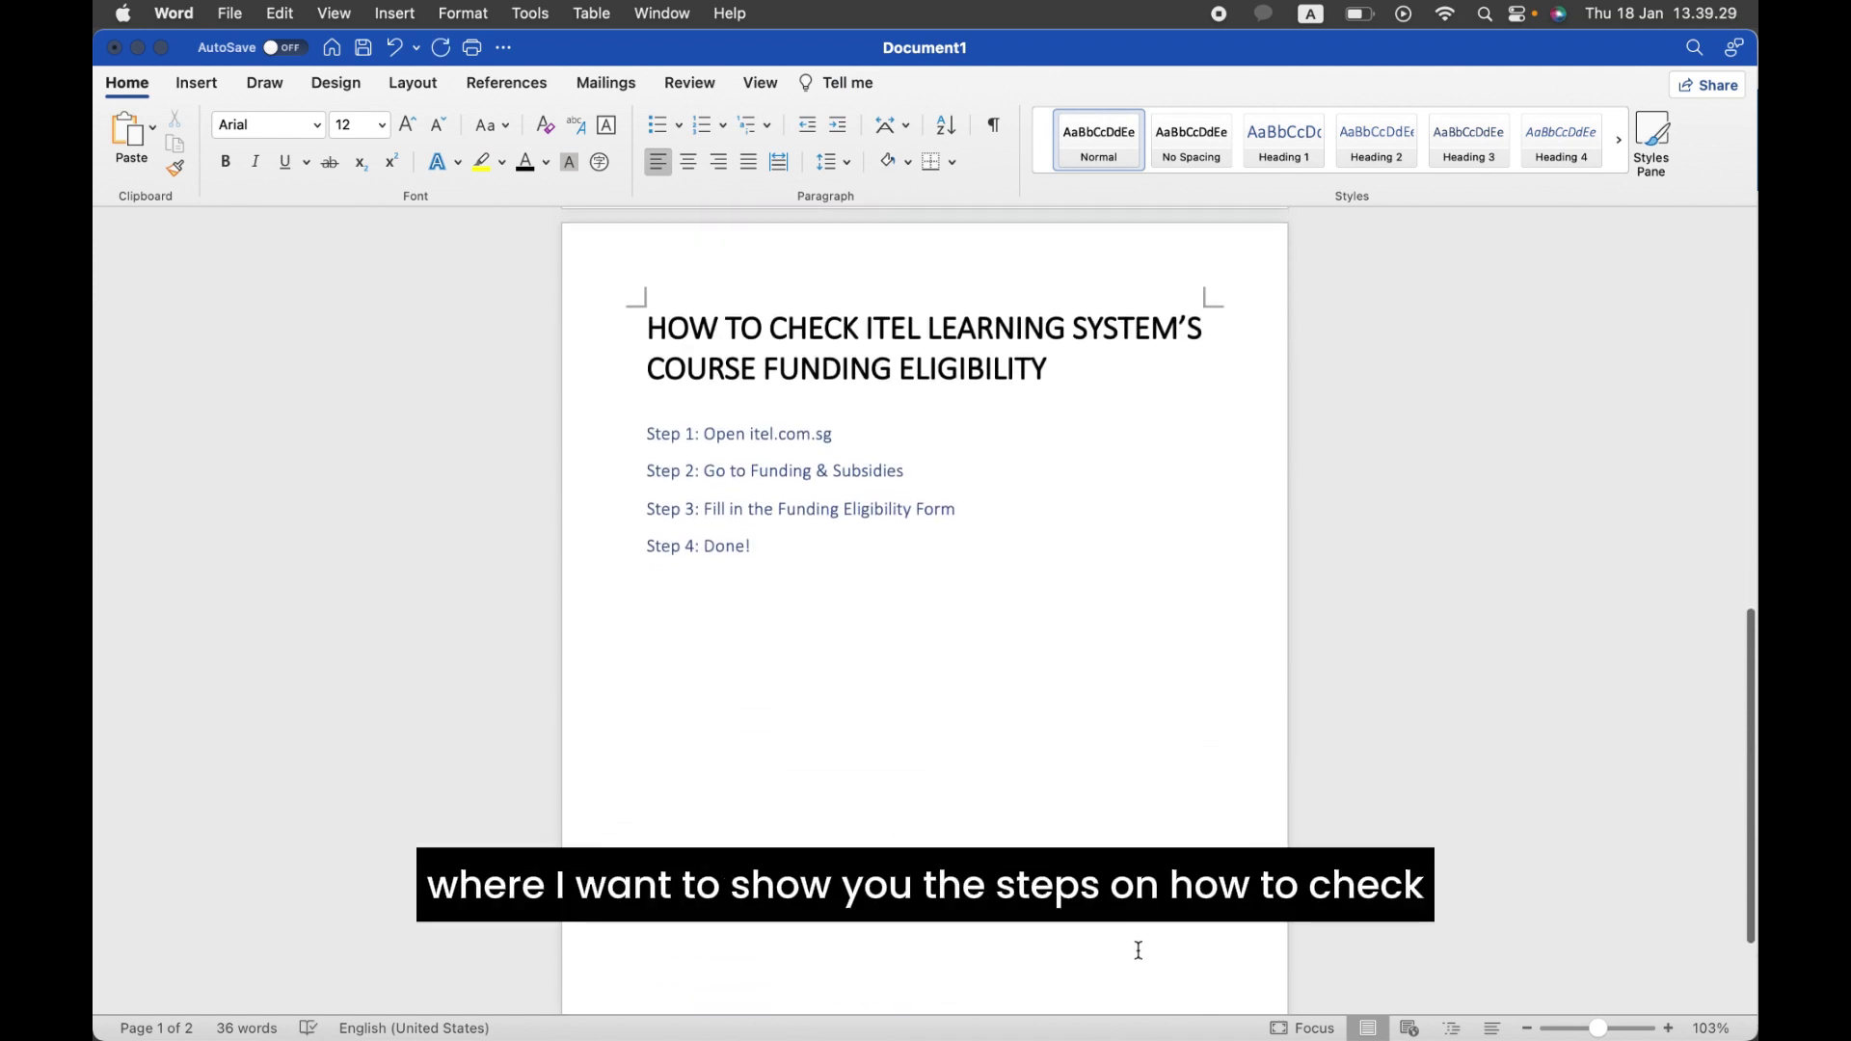
Step: Add a blank line after 'Step 1: Open itel.com.sg' and bring Safari's itel.com.sg page forward
scroll(1139, 951, "down", 1)
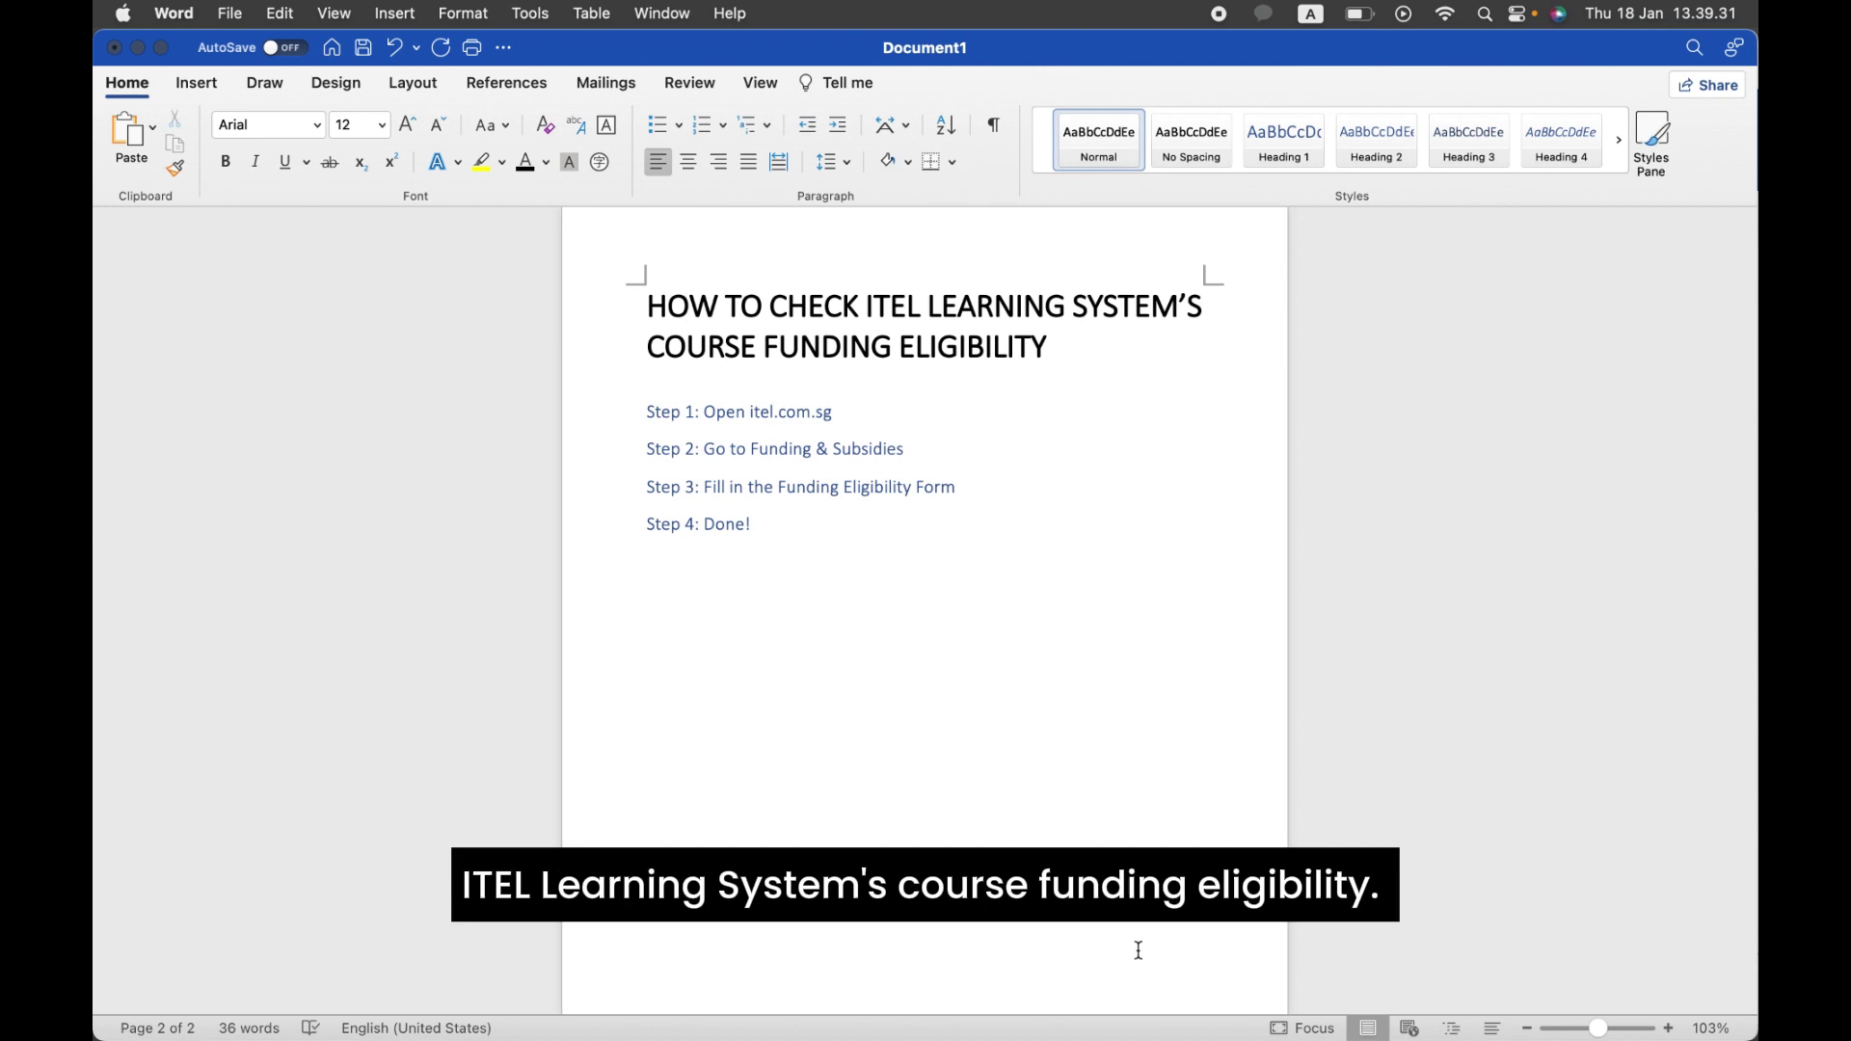
left_click(853, 409)
key("Return")
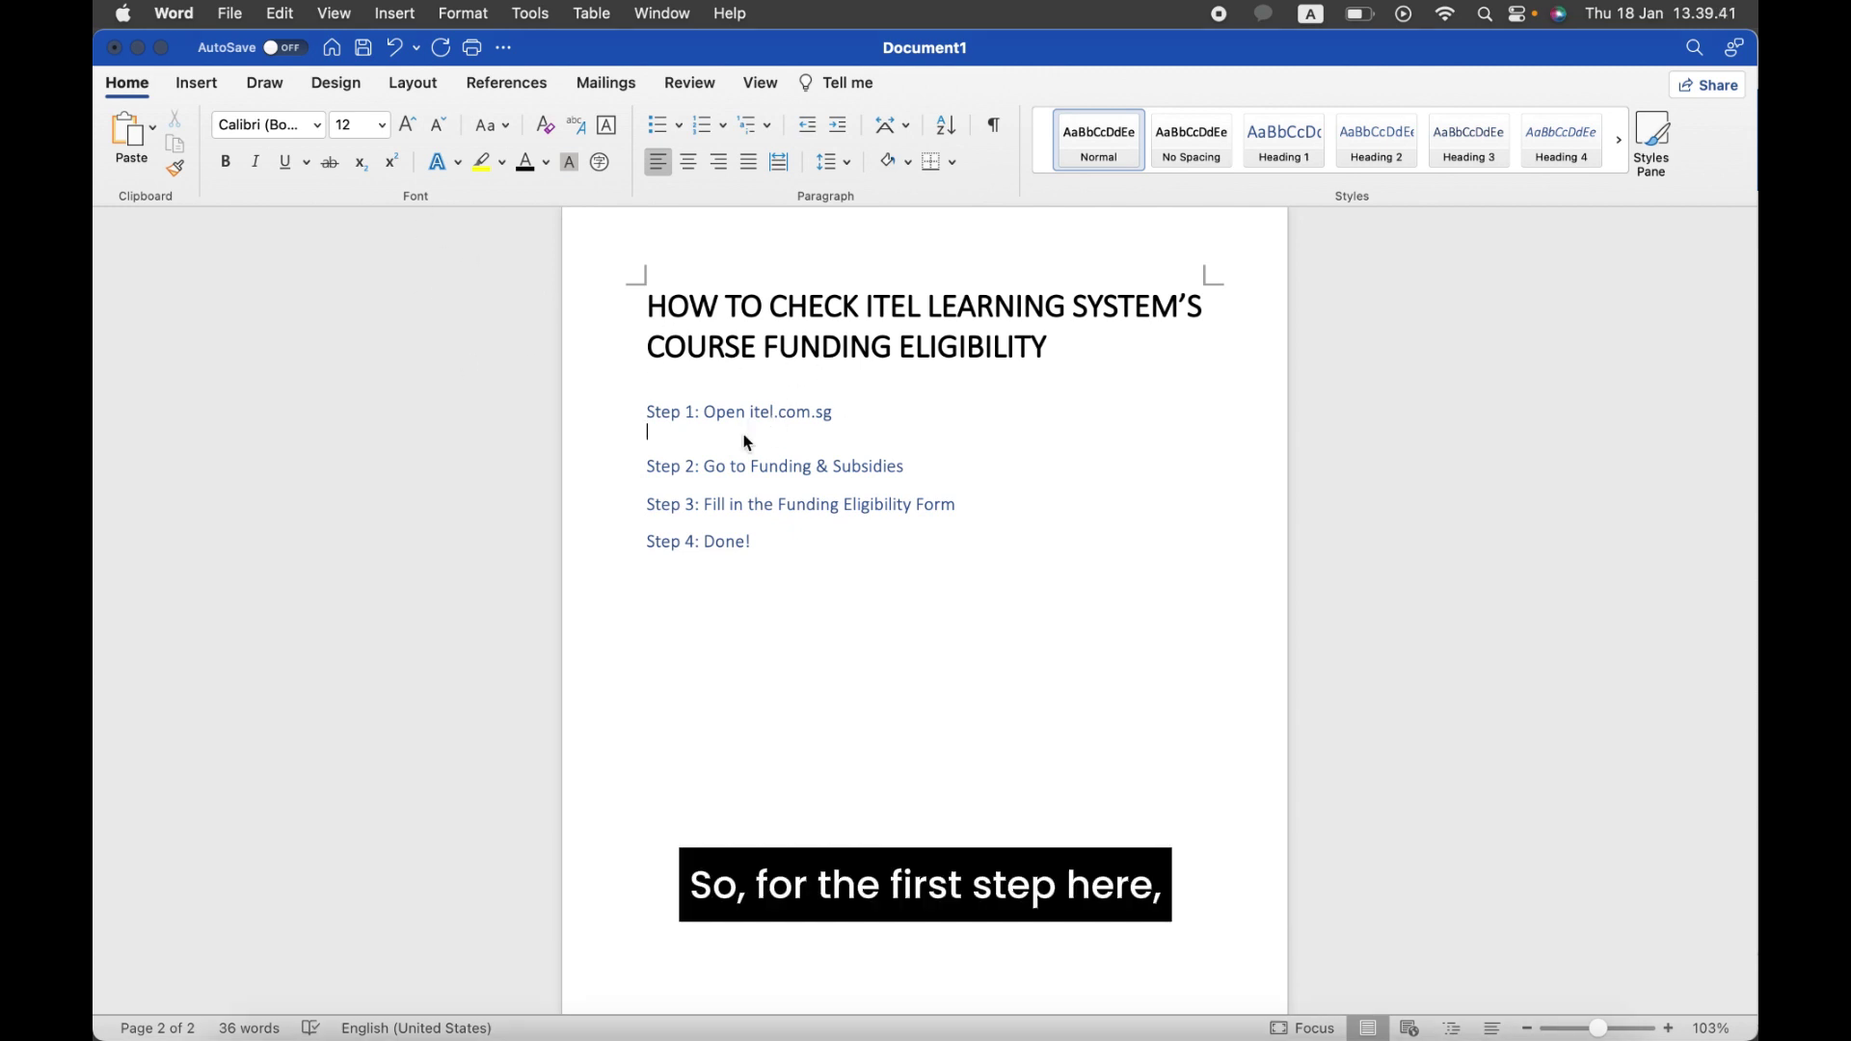
key("ctrl+Up")
left_click(551, 222)
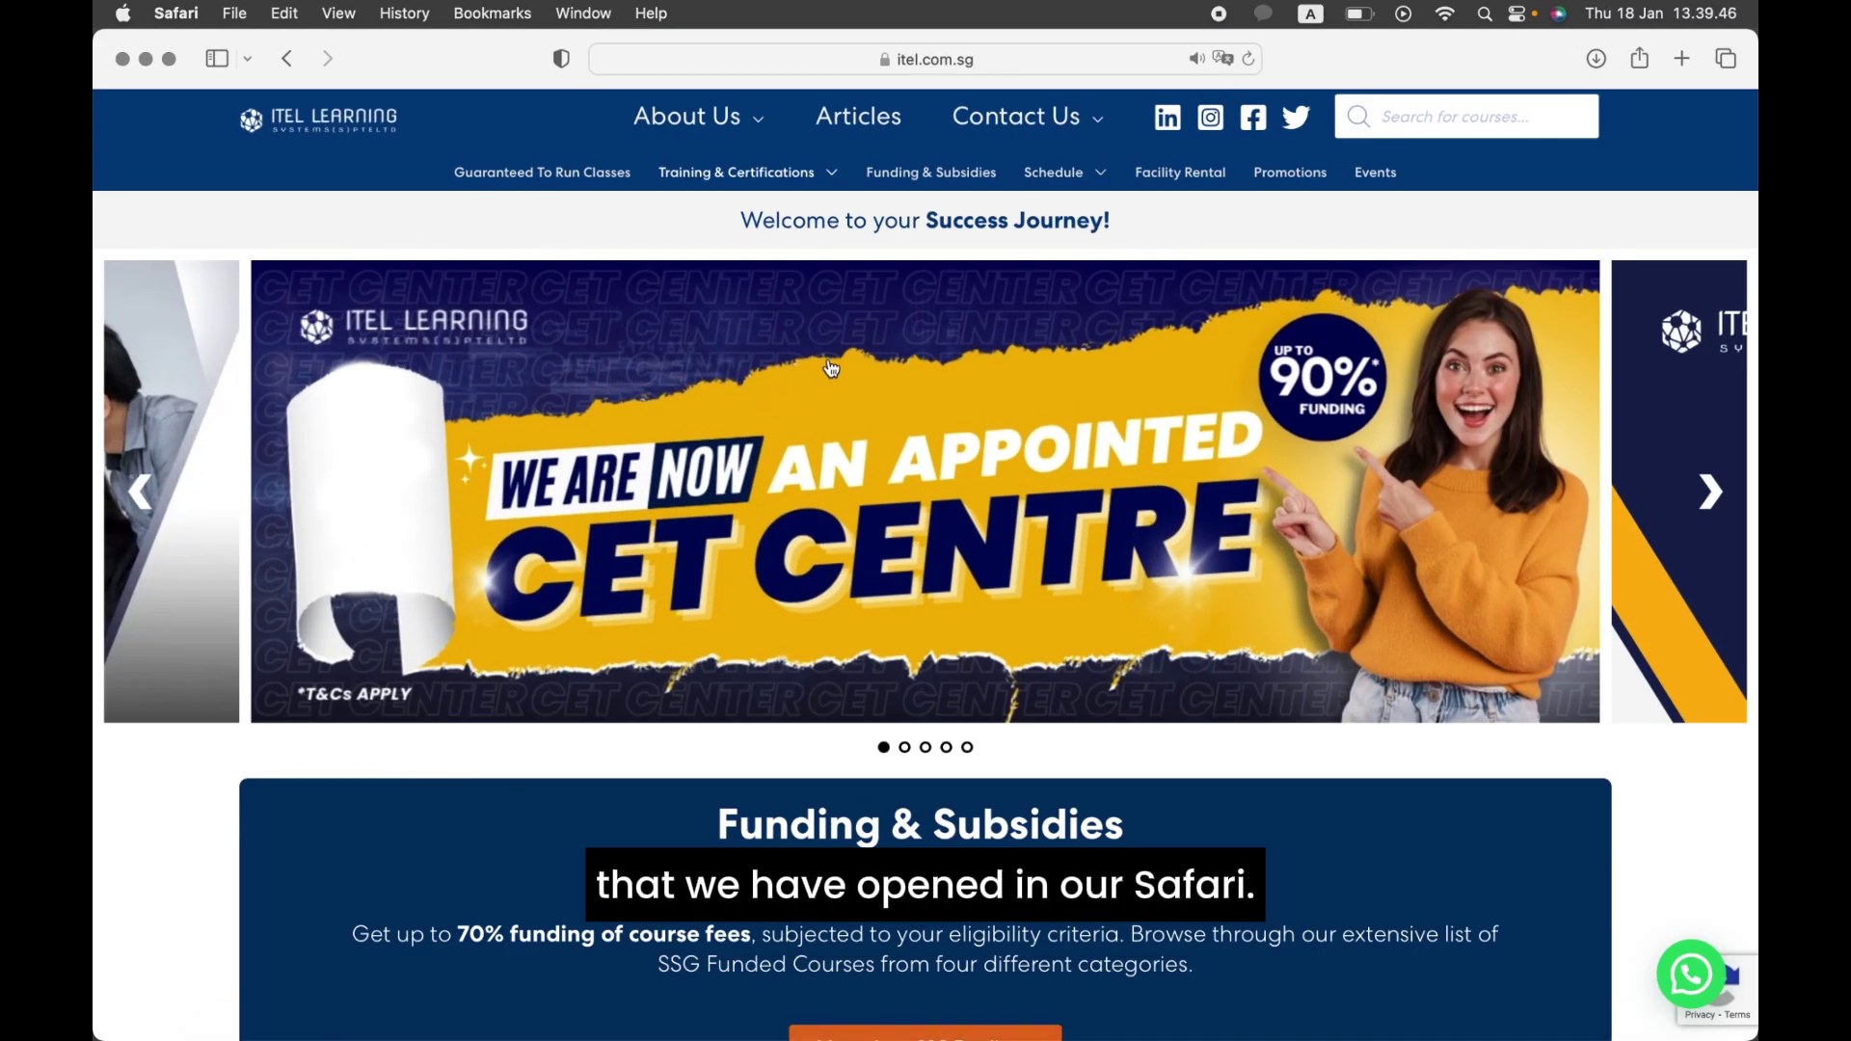
Step: Back in Word, insert a Safari screenshot under Step 1 and resize it to 5,82 × 9,3 cm
key("ctrl+Up")
left_click(1186, 376)
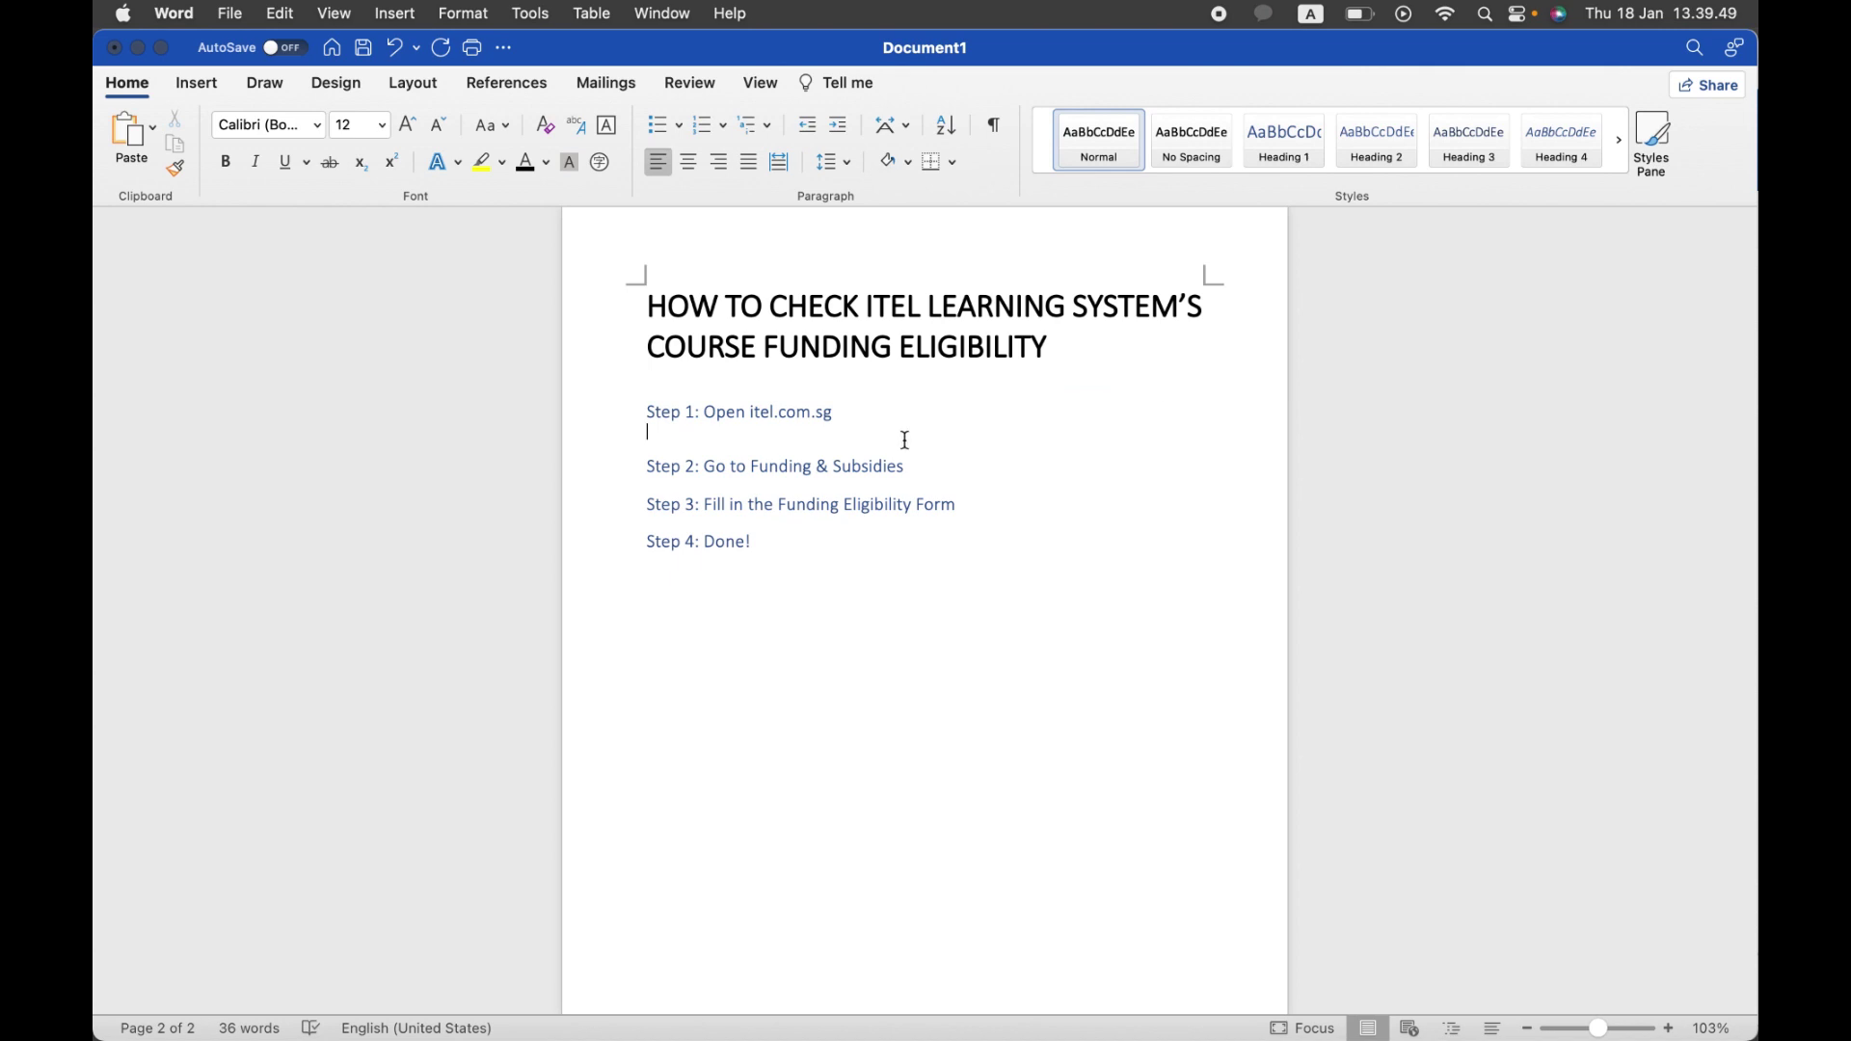
left_click(222, 79)
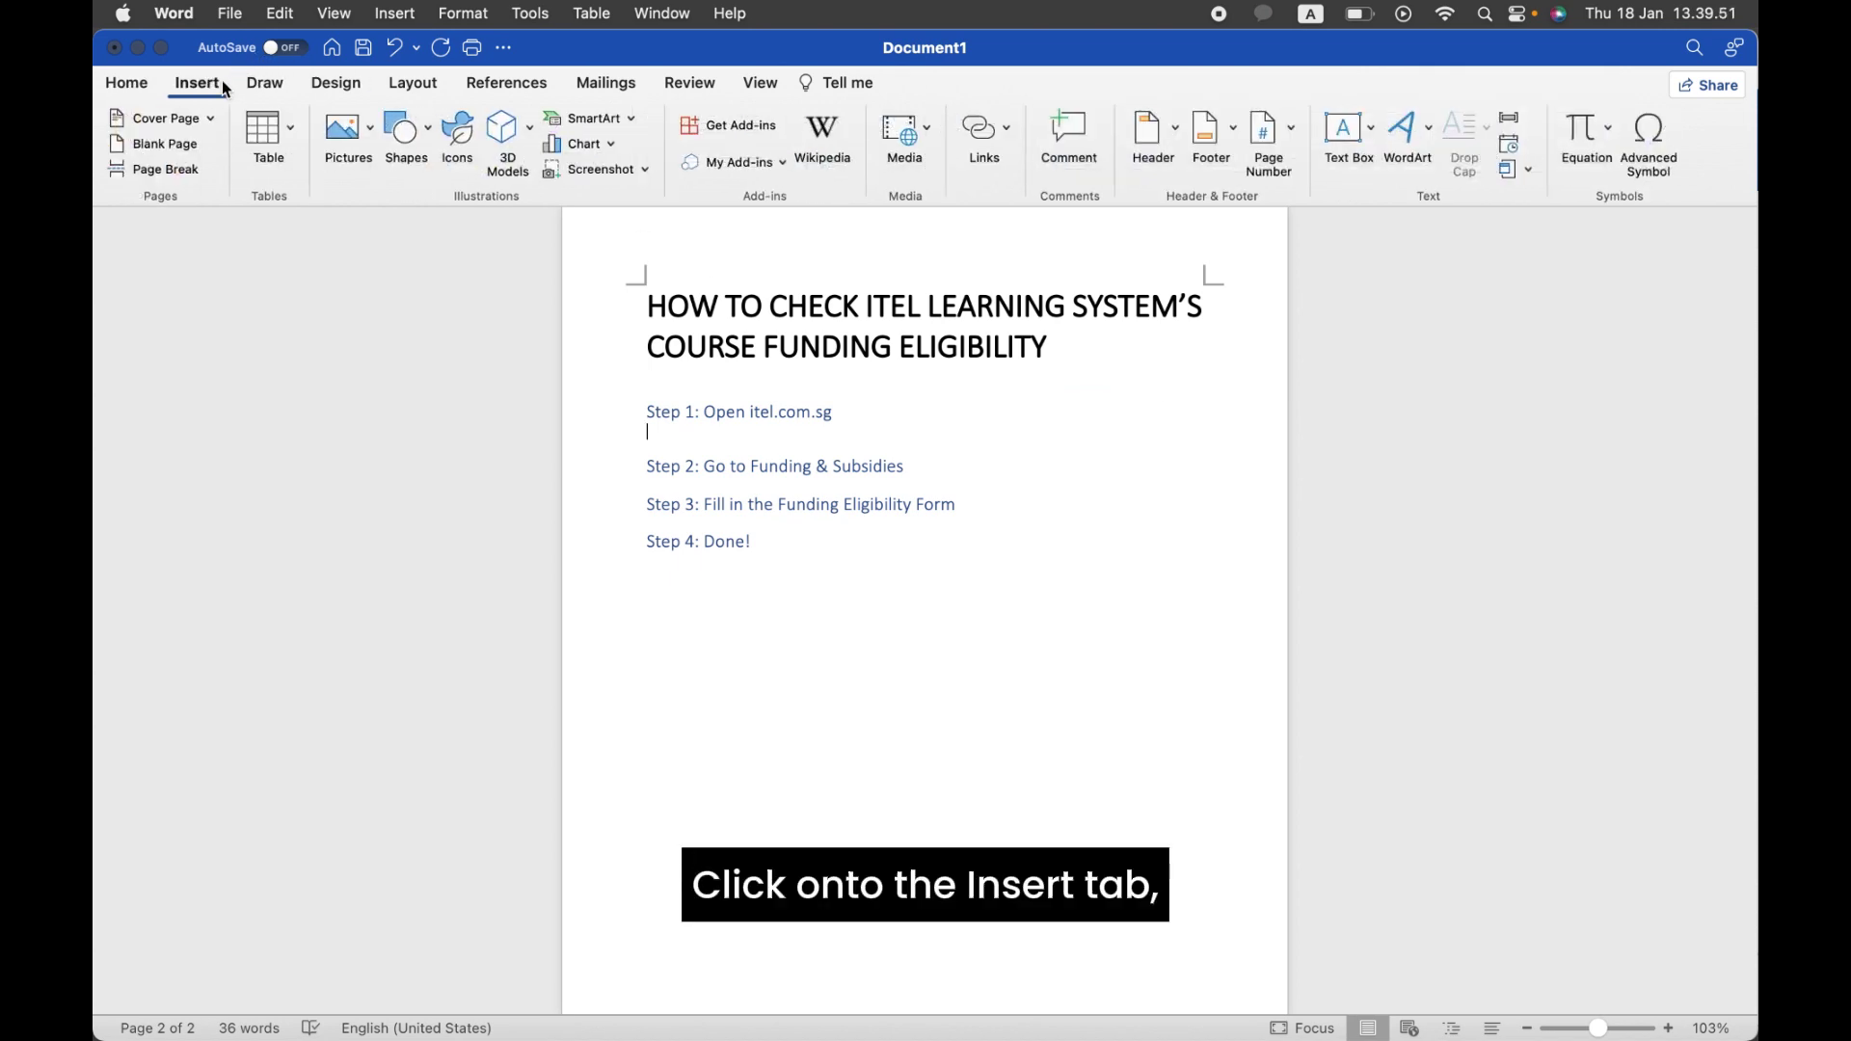
left_click(630, 171)
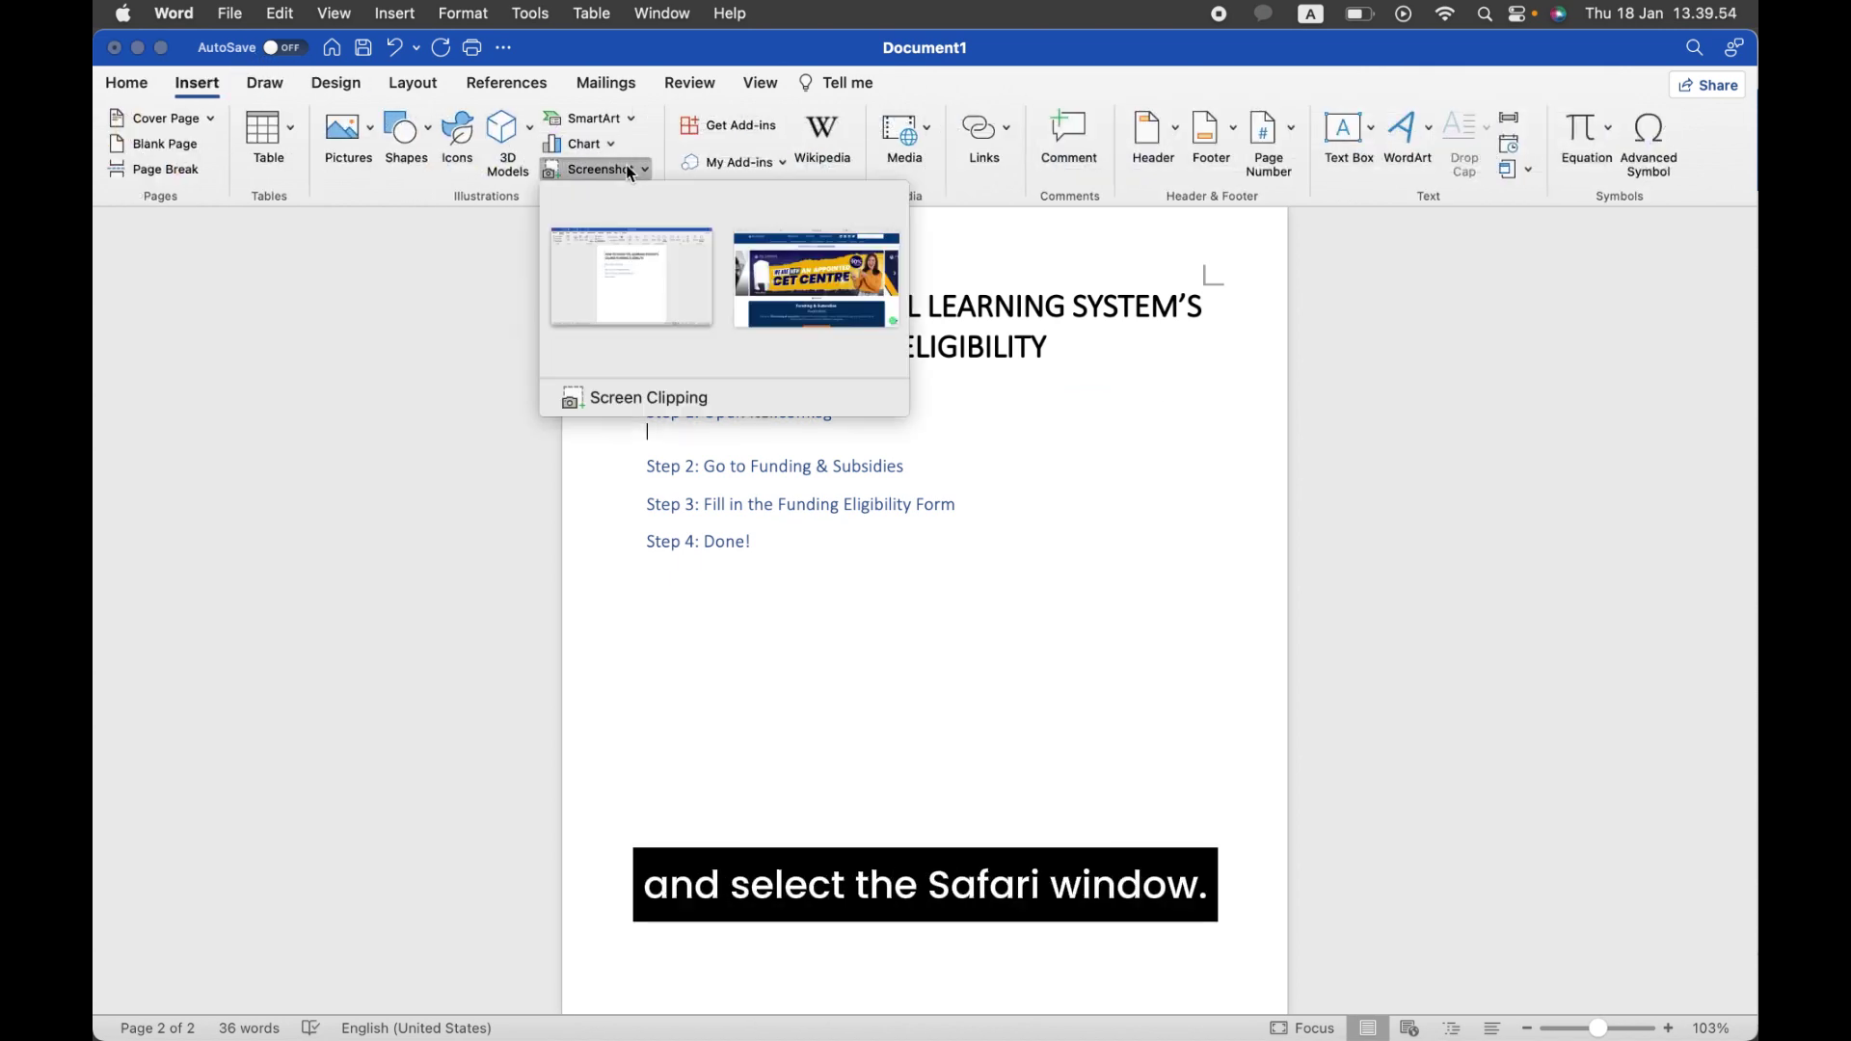
left_click(784, 258)
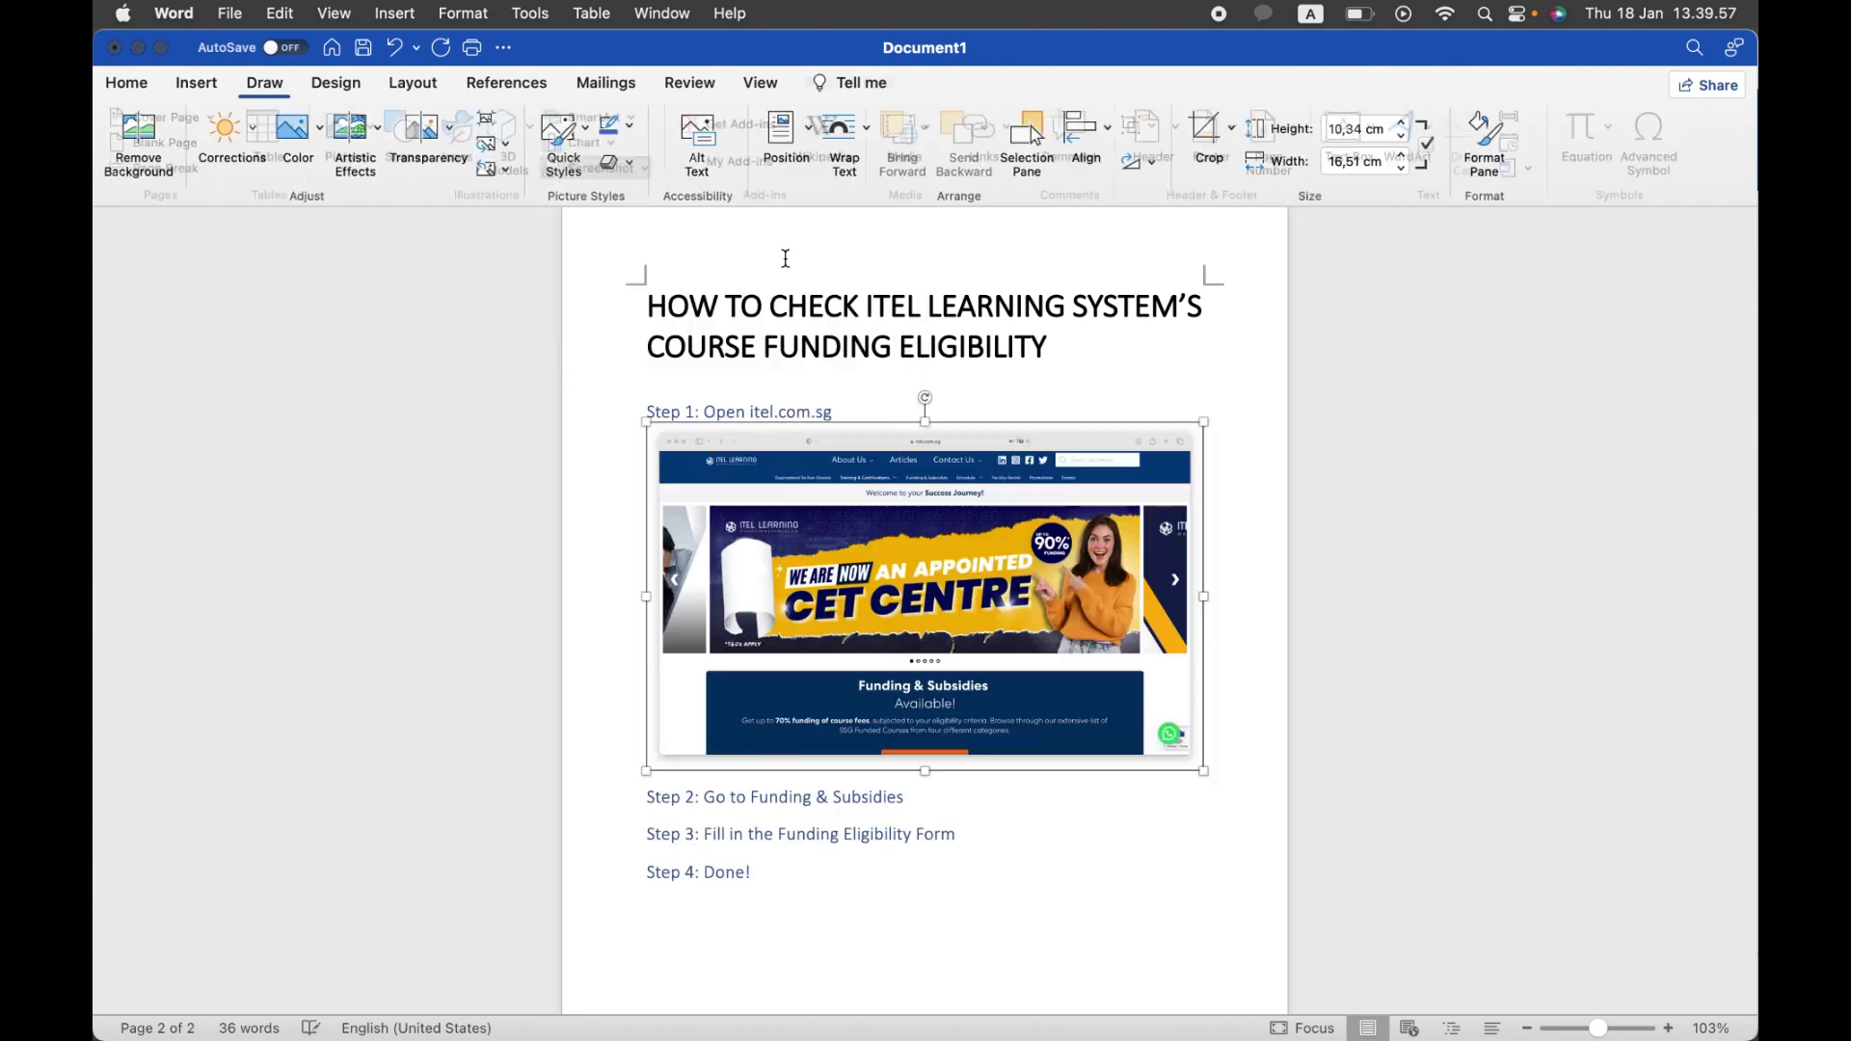
left_click_drag(1203, 771, 955, 610)
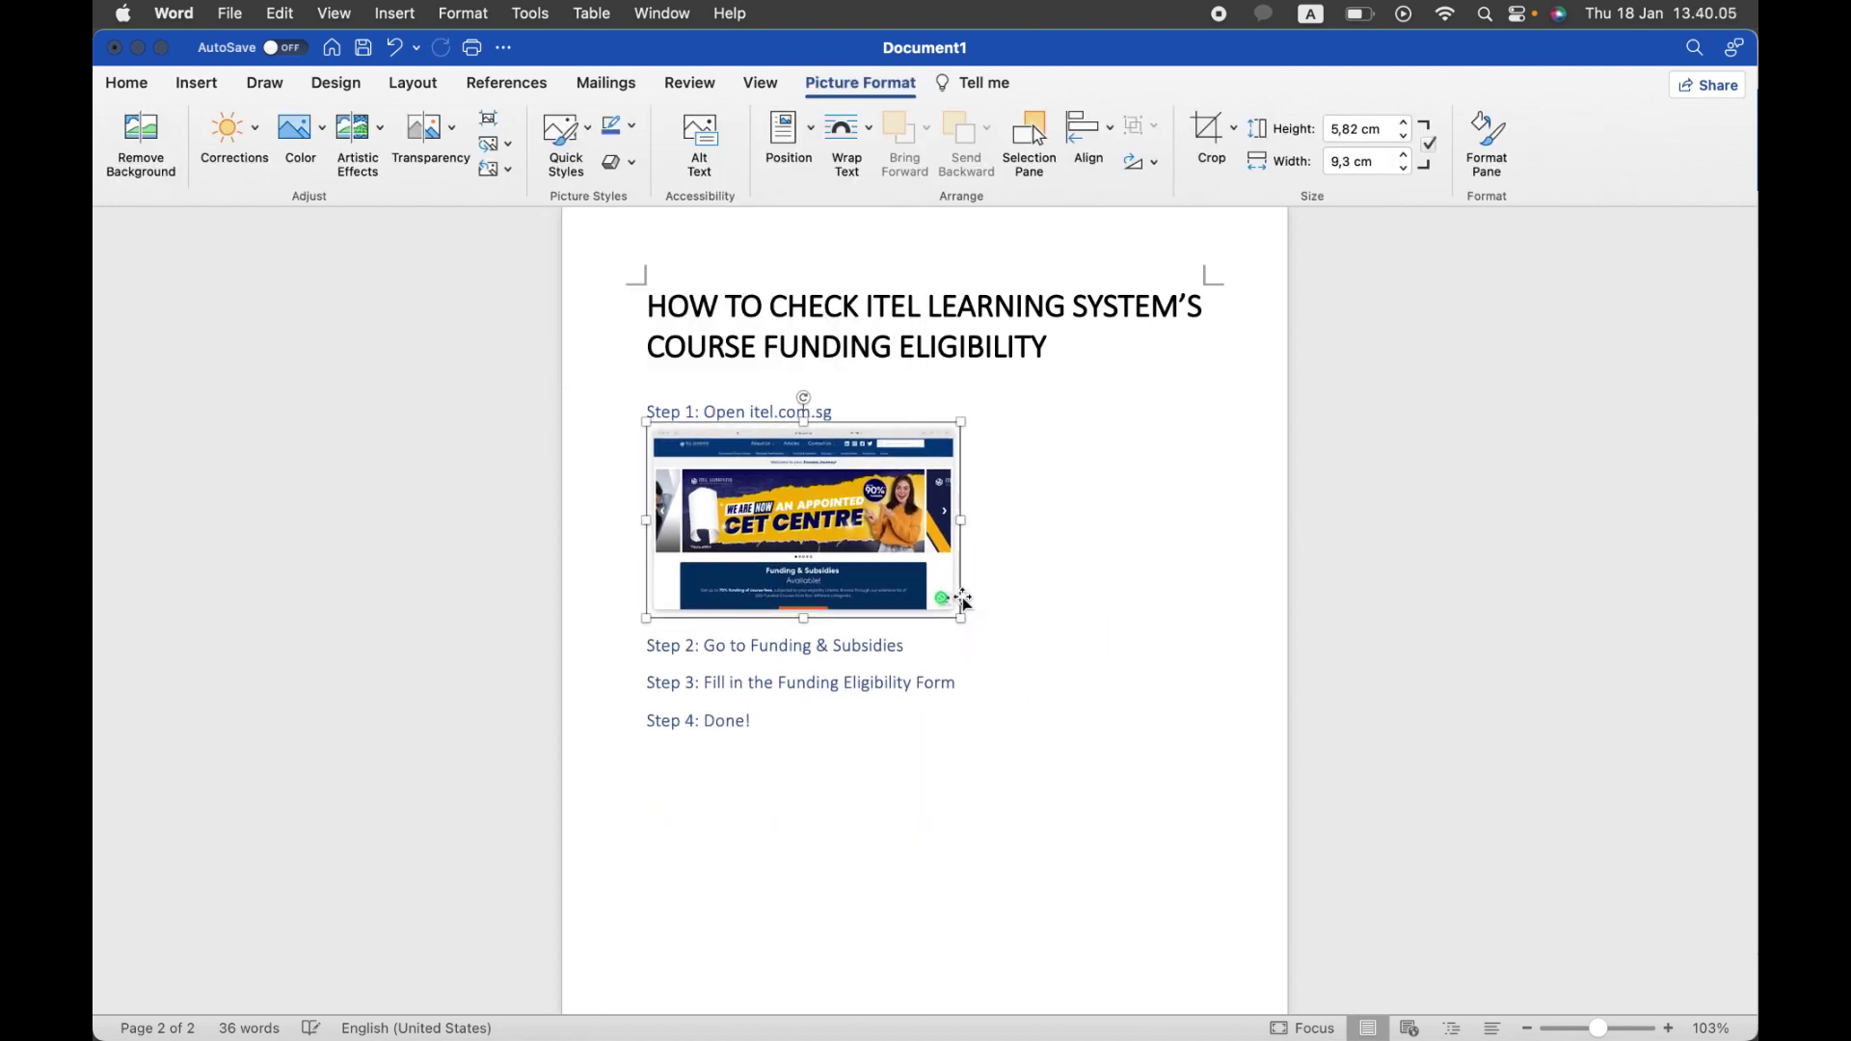
Step: Deselect the screenshot and add a blank line below Step 2
left_click(675, 622)
left_click(904, 646)
key("Return")
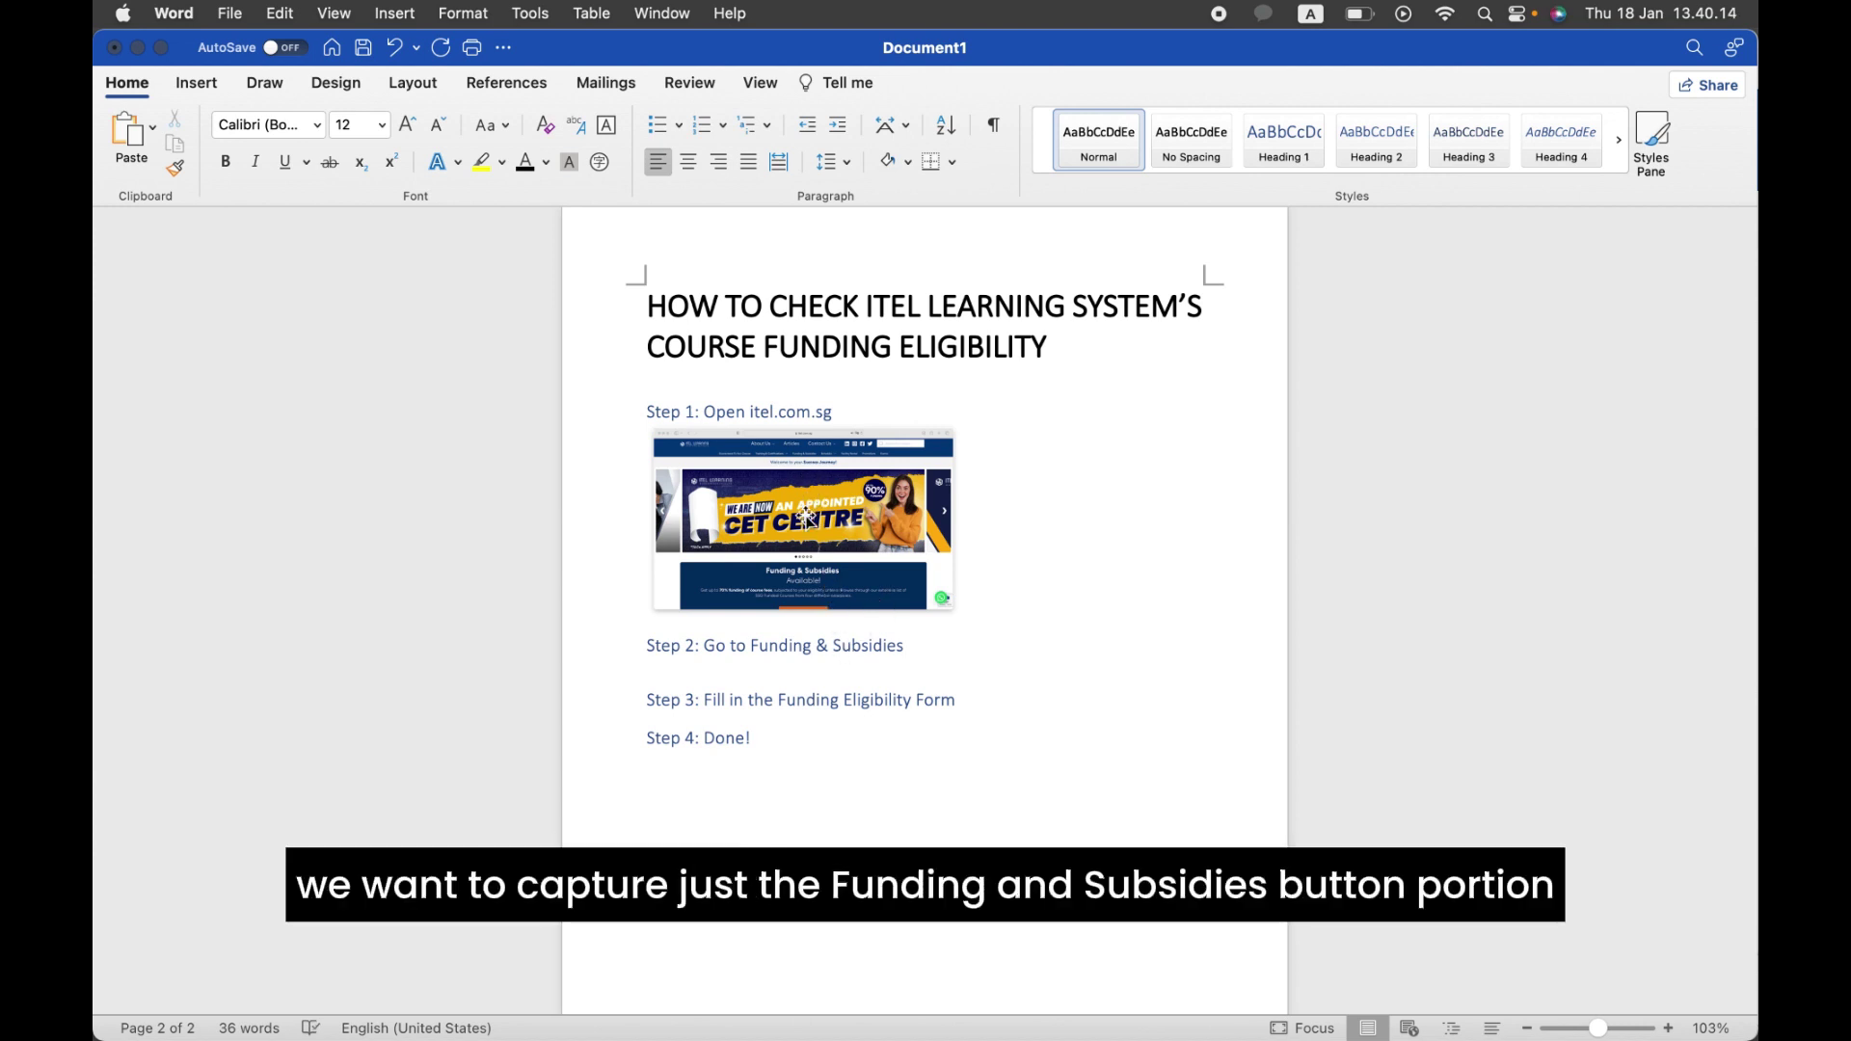
Step: Insert a 2,57 × 6,91 cm screen clipping of the itel.com.sg Funding & Subsidies menu under Step 2
left_click(204, 90)
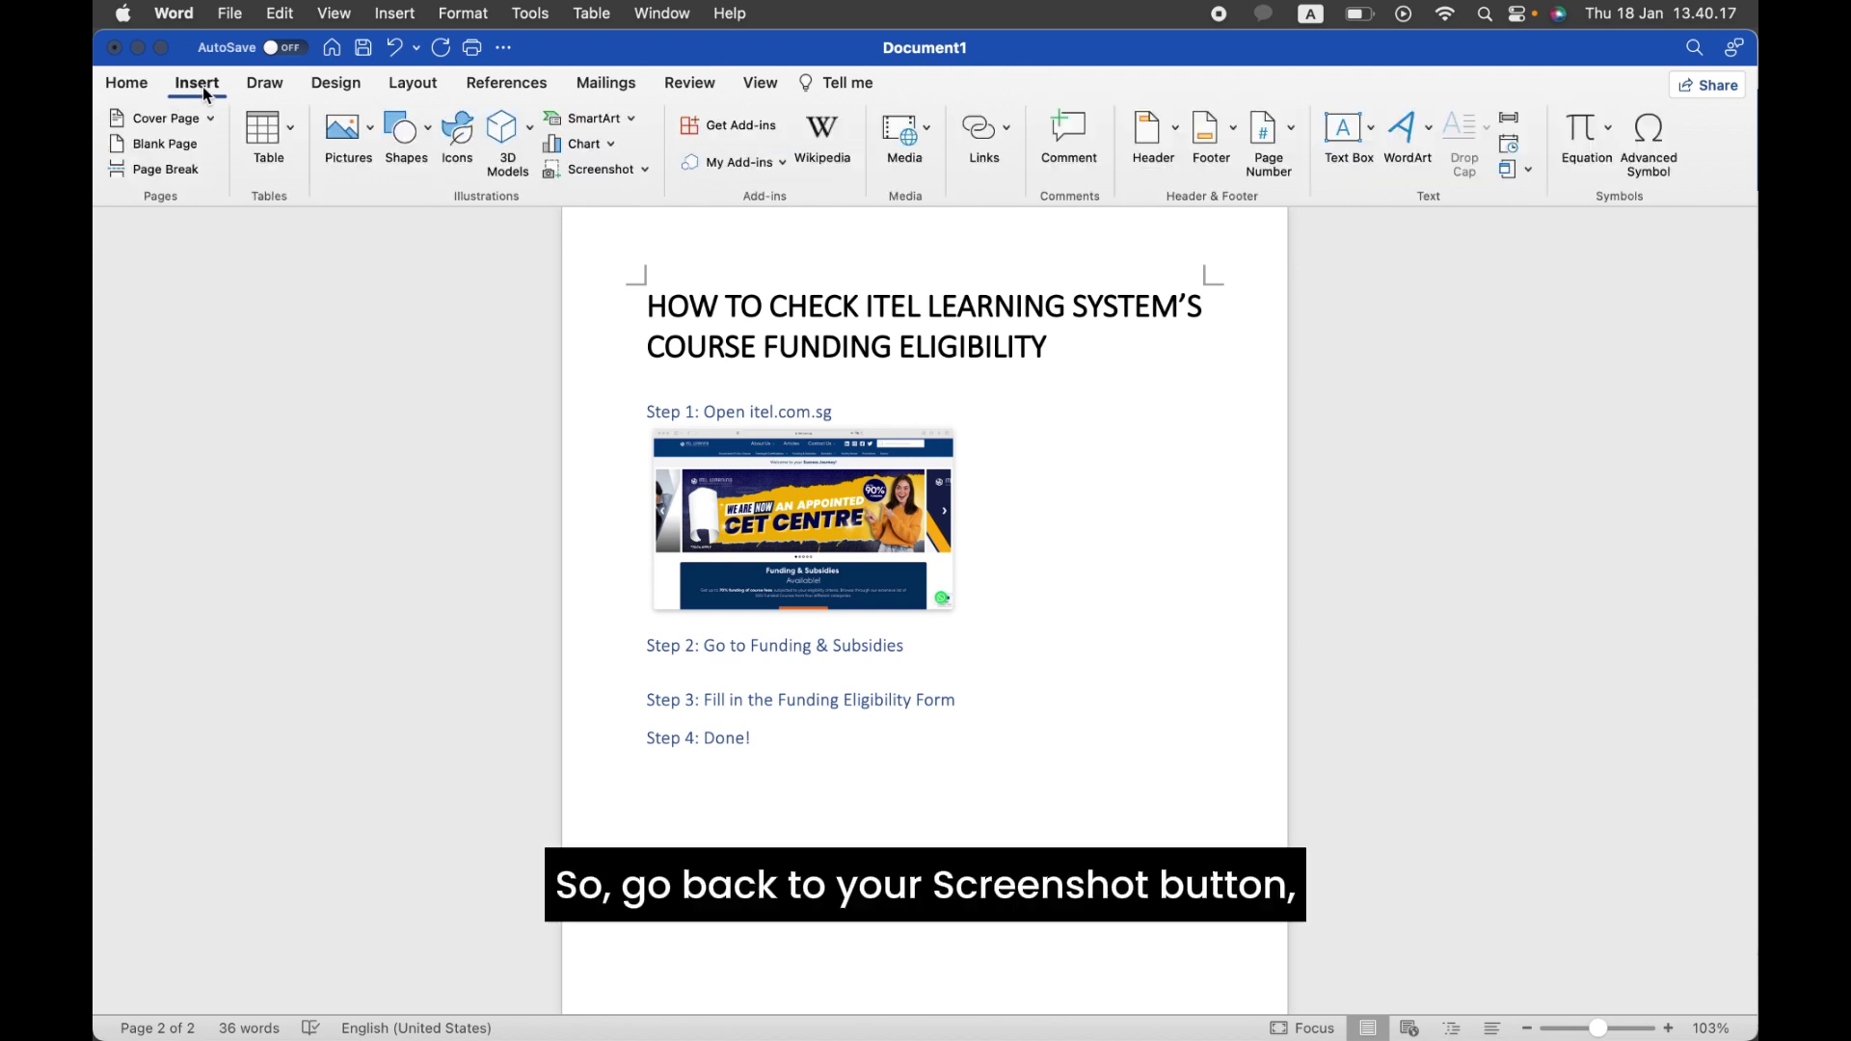
left_click(644, 172)
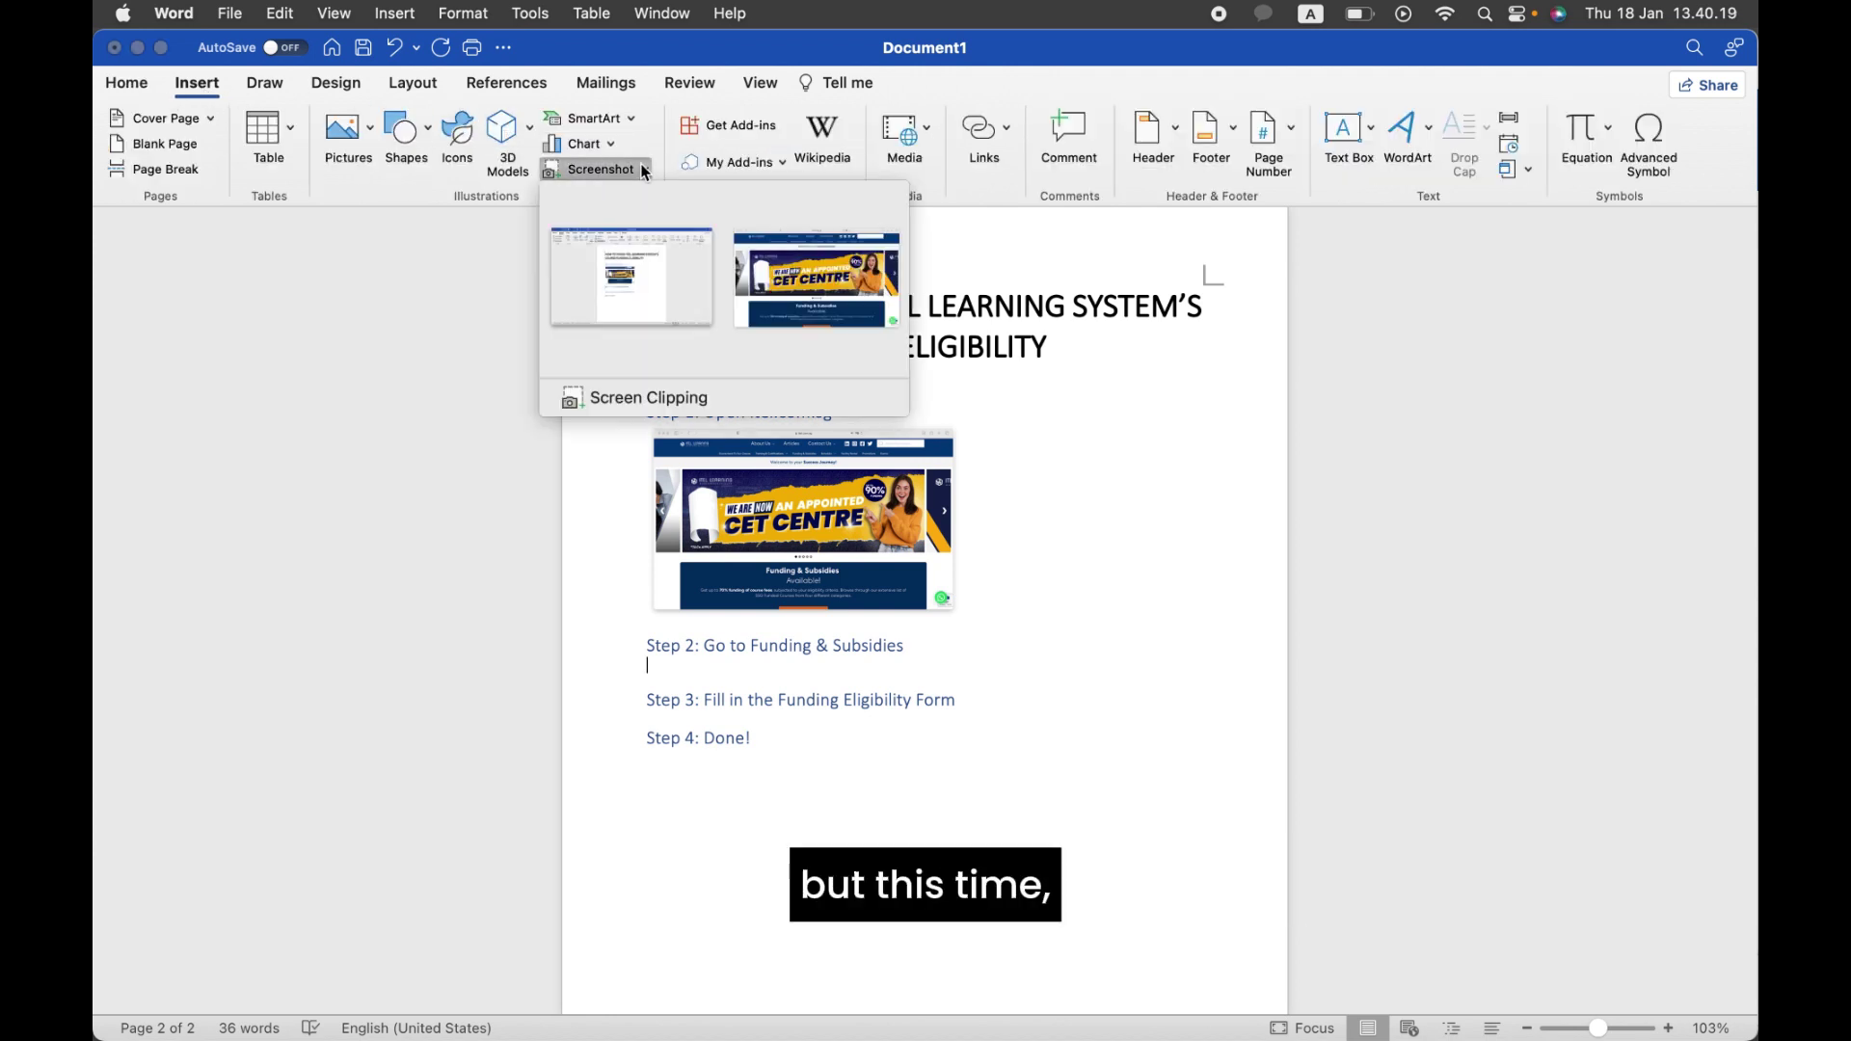
left_click(701, 397)
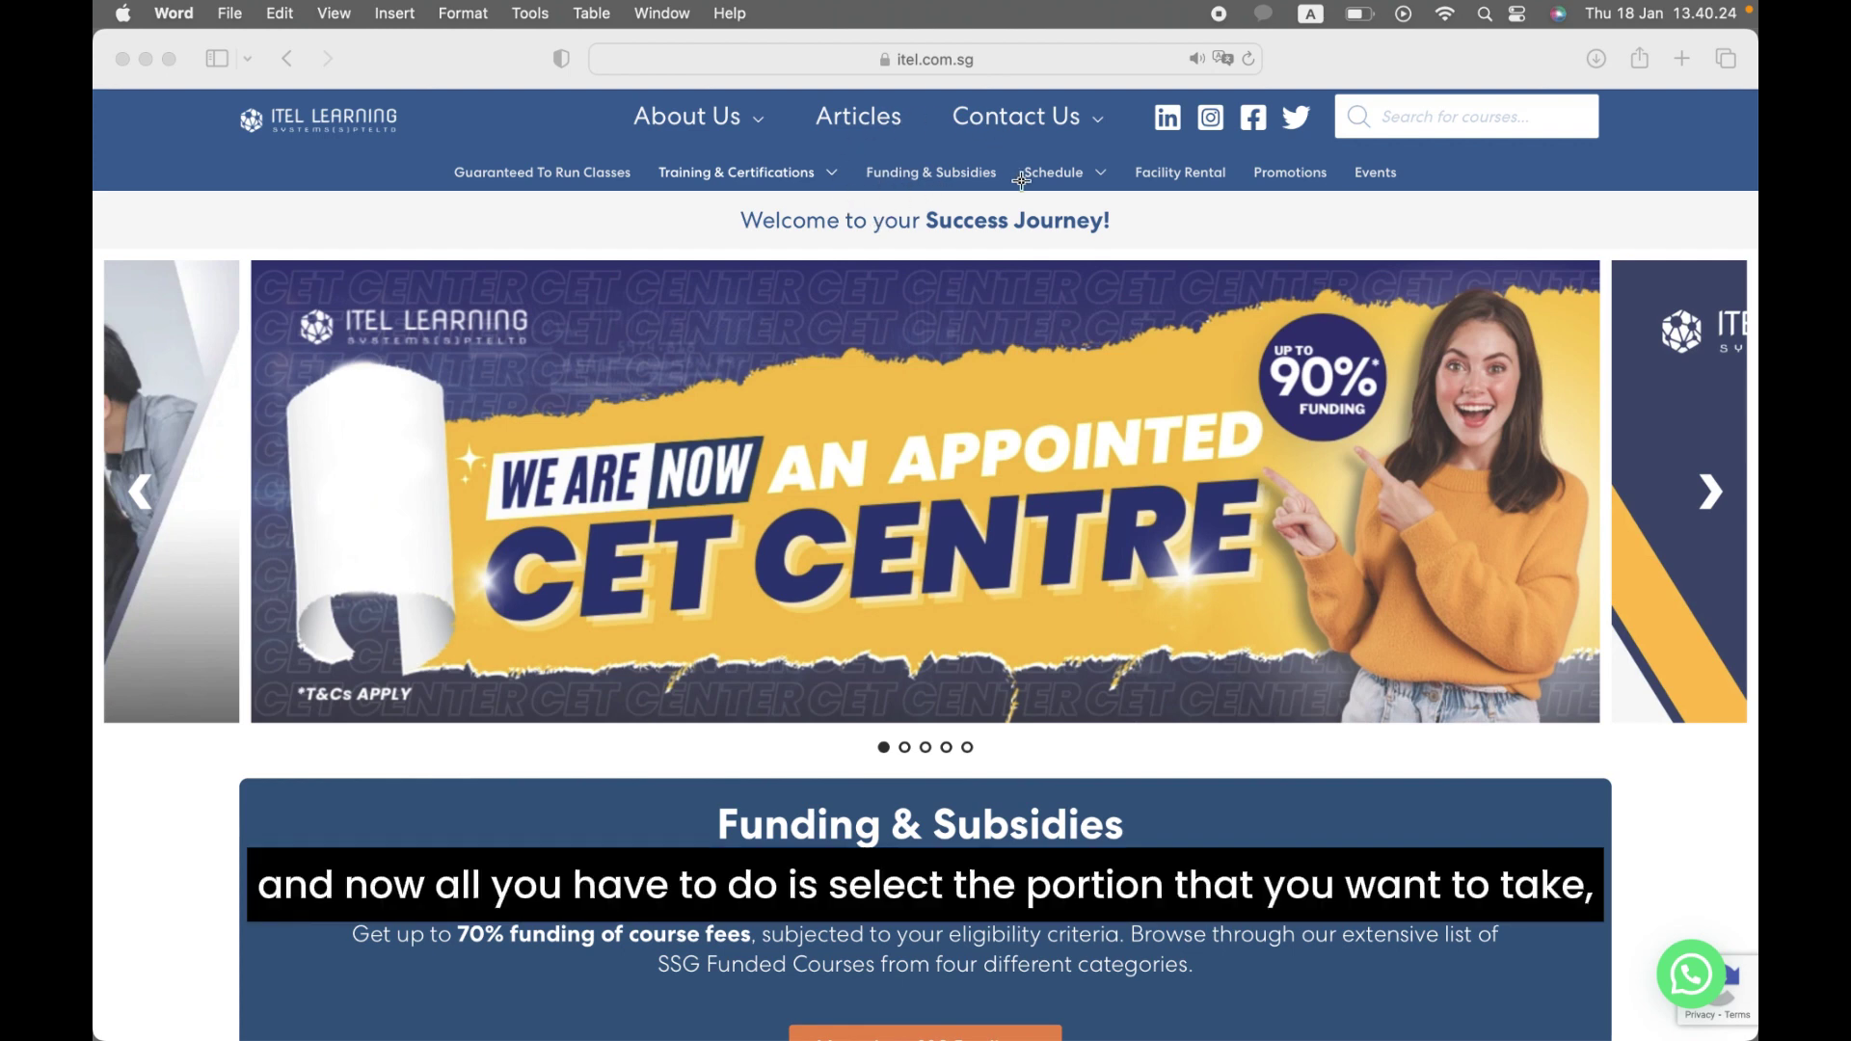
left_click_drag(821, 141, 1048, 224)
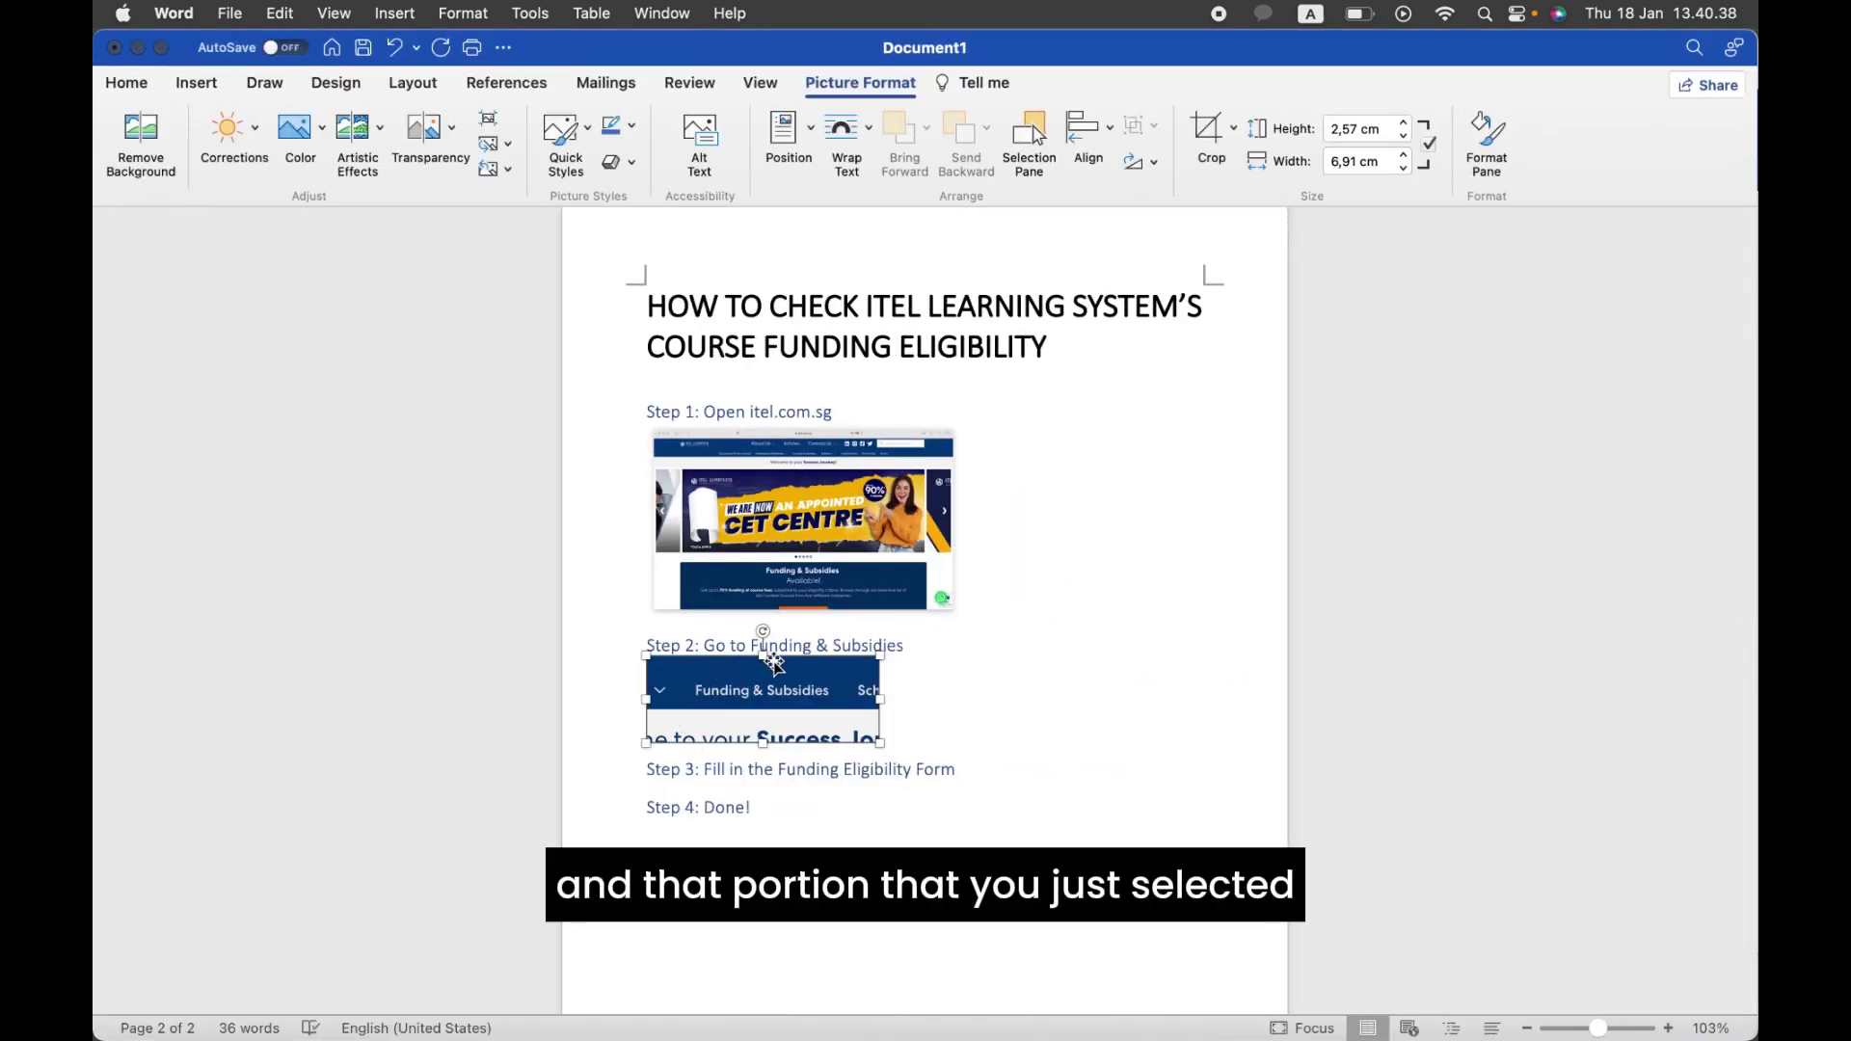
left_click(954, 719)
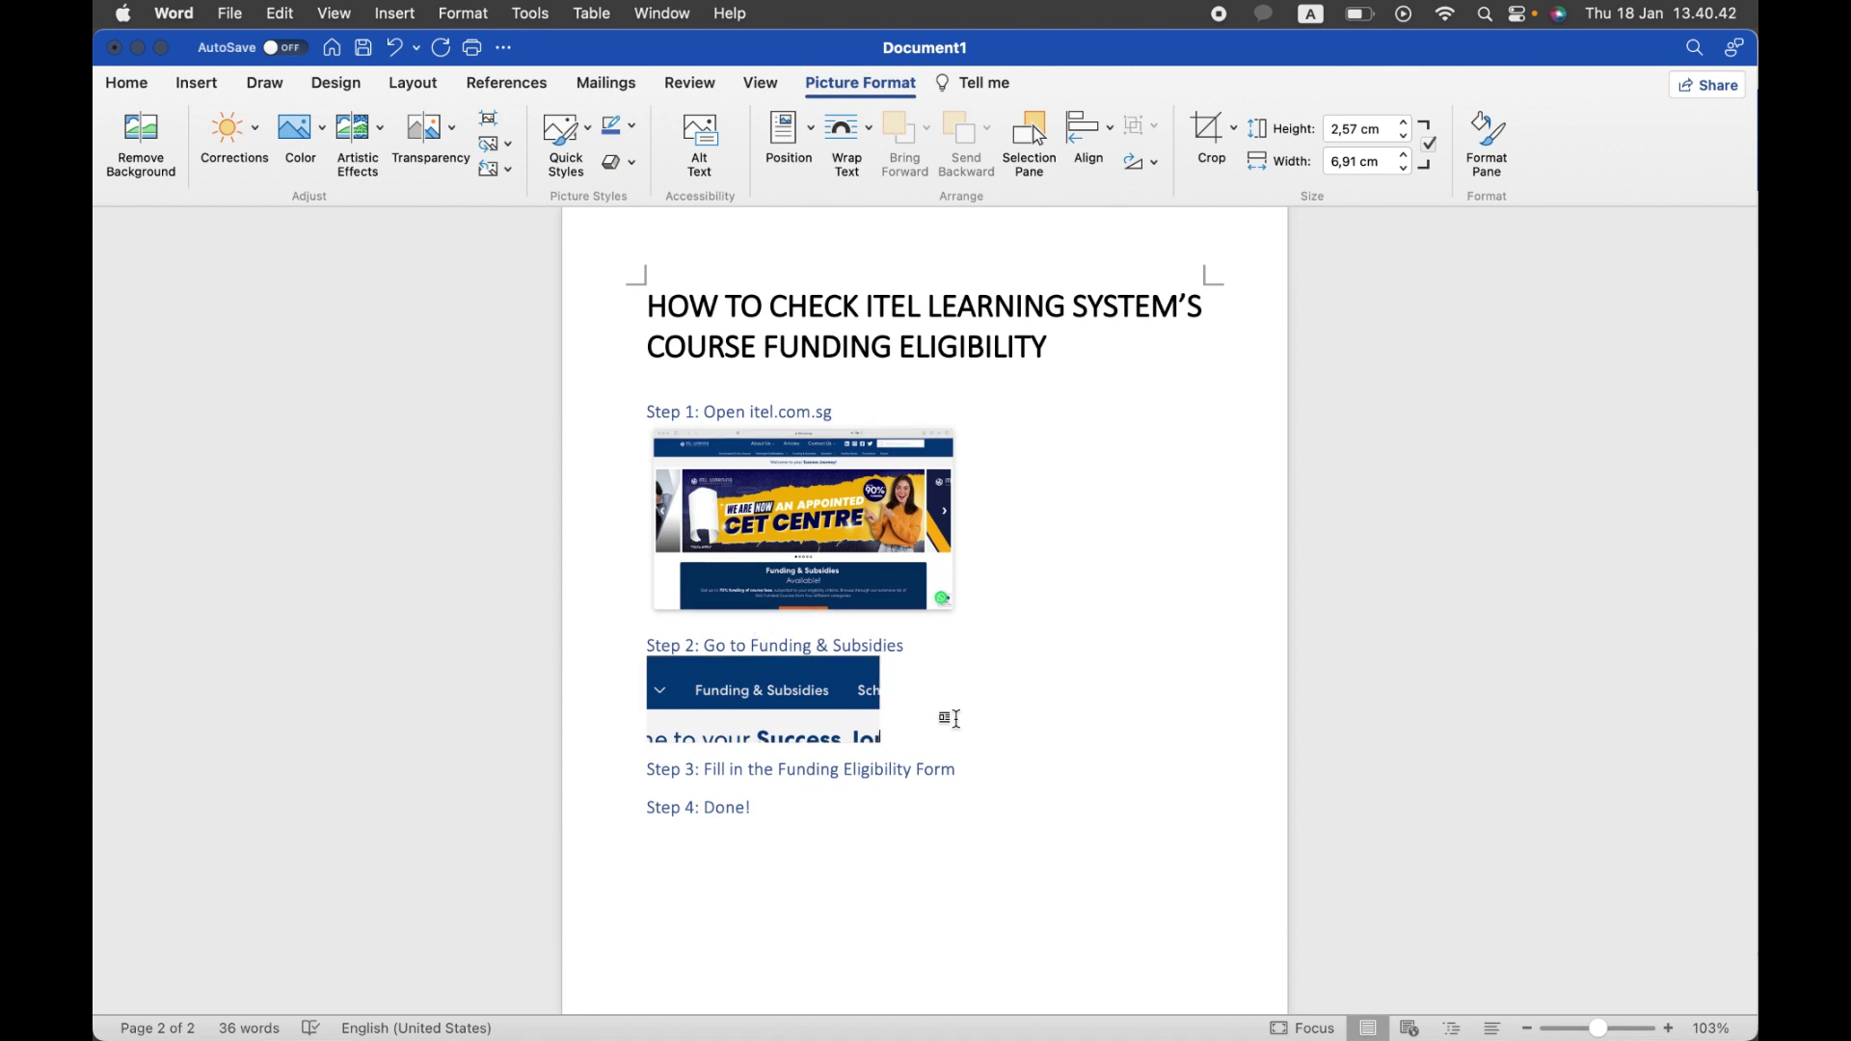
Step: Add a blank line after the Step 3 text, pushing Step 4 down
scroll(955, 718, "down", 2)
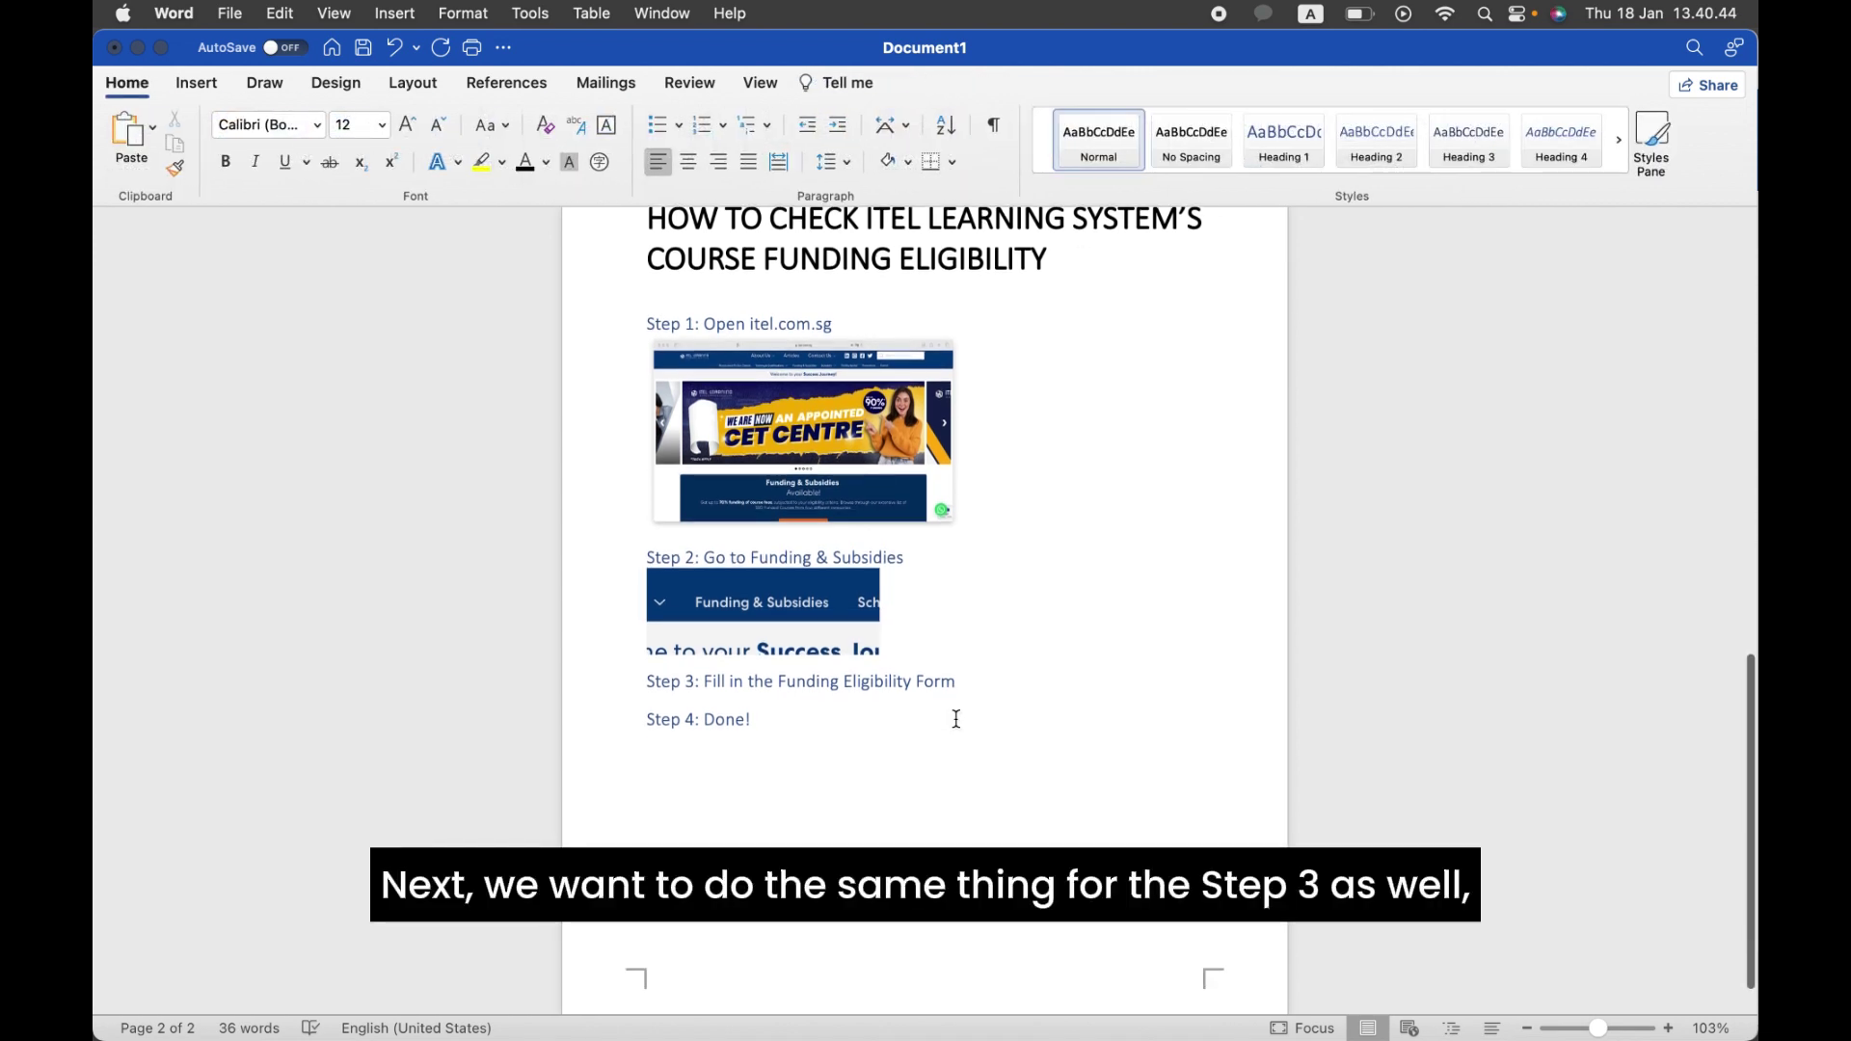
left_click(987, 687)
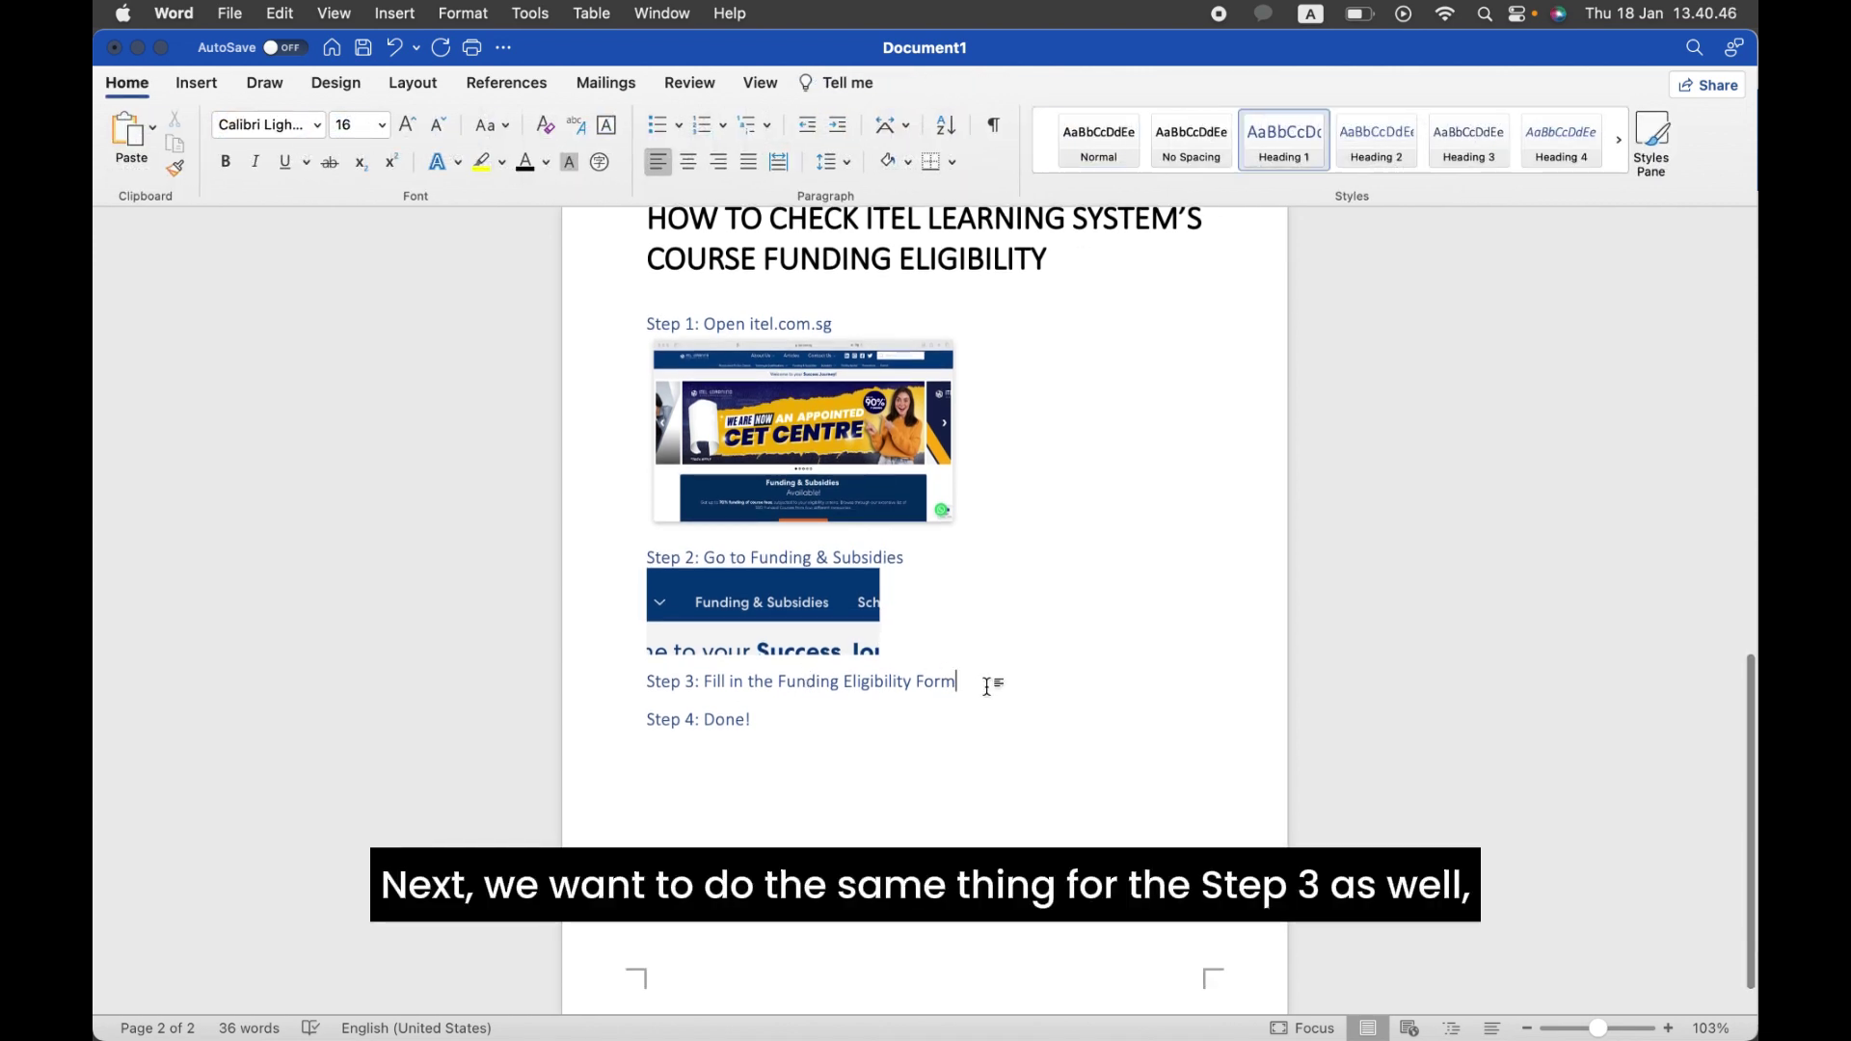
key("Return")
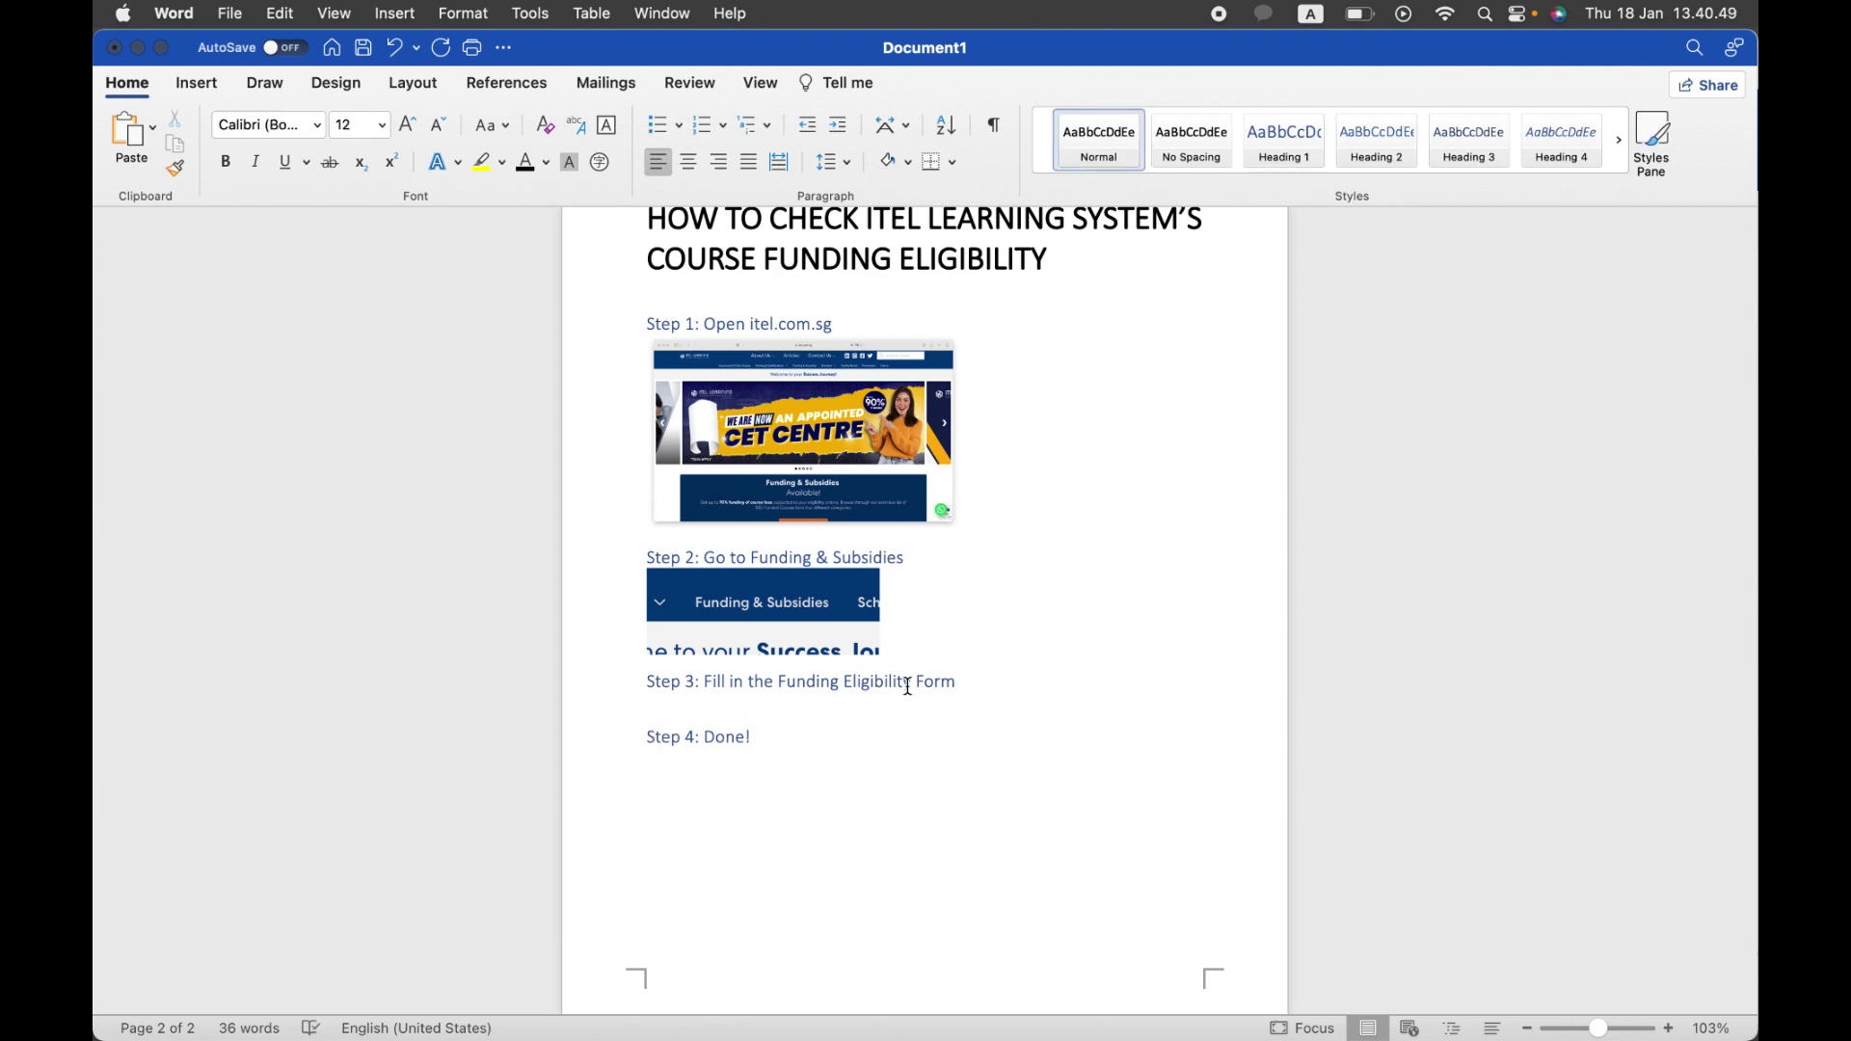
key("ctrl+Up")
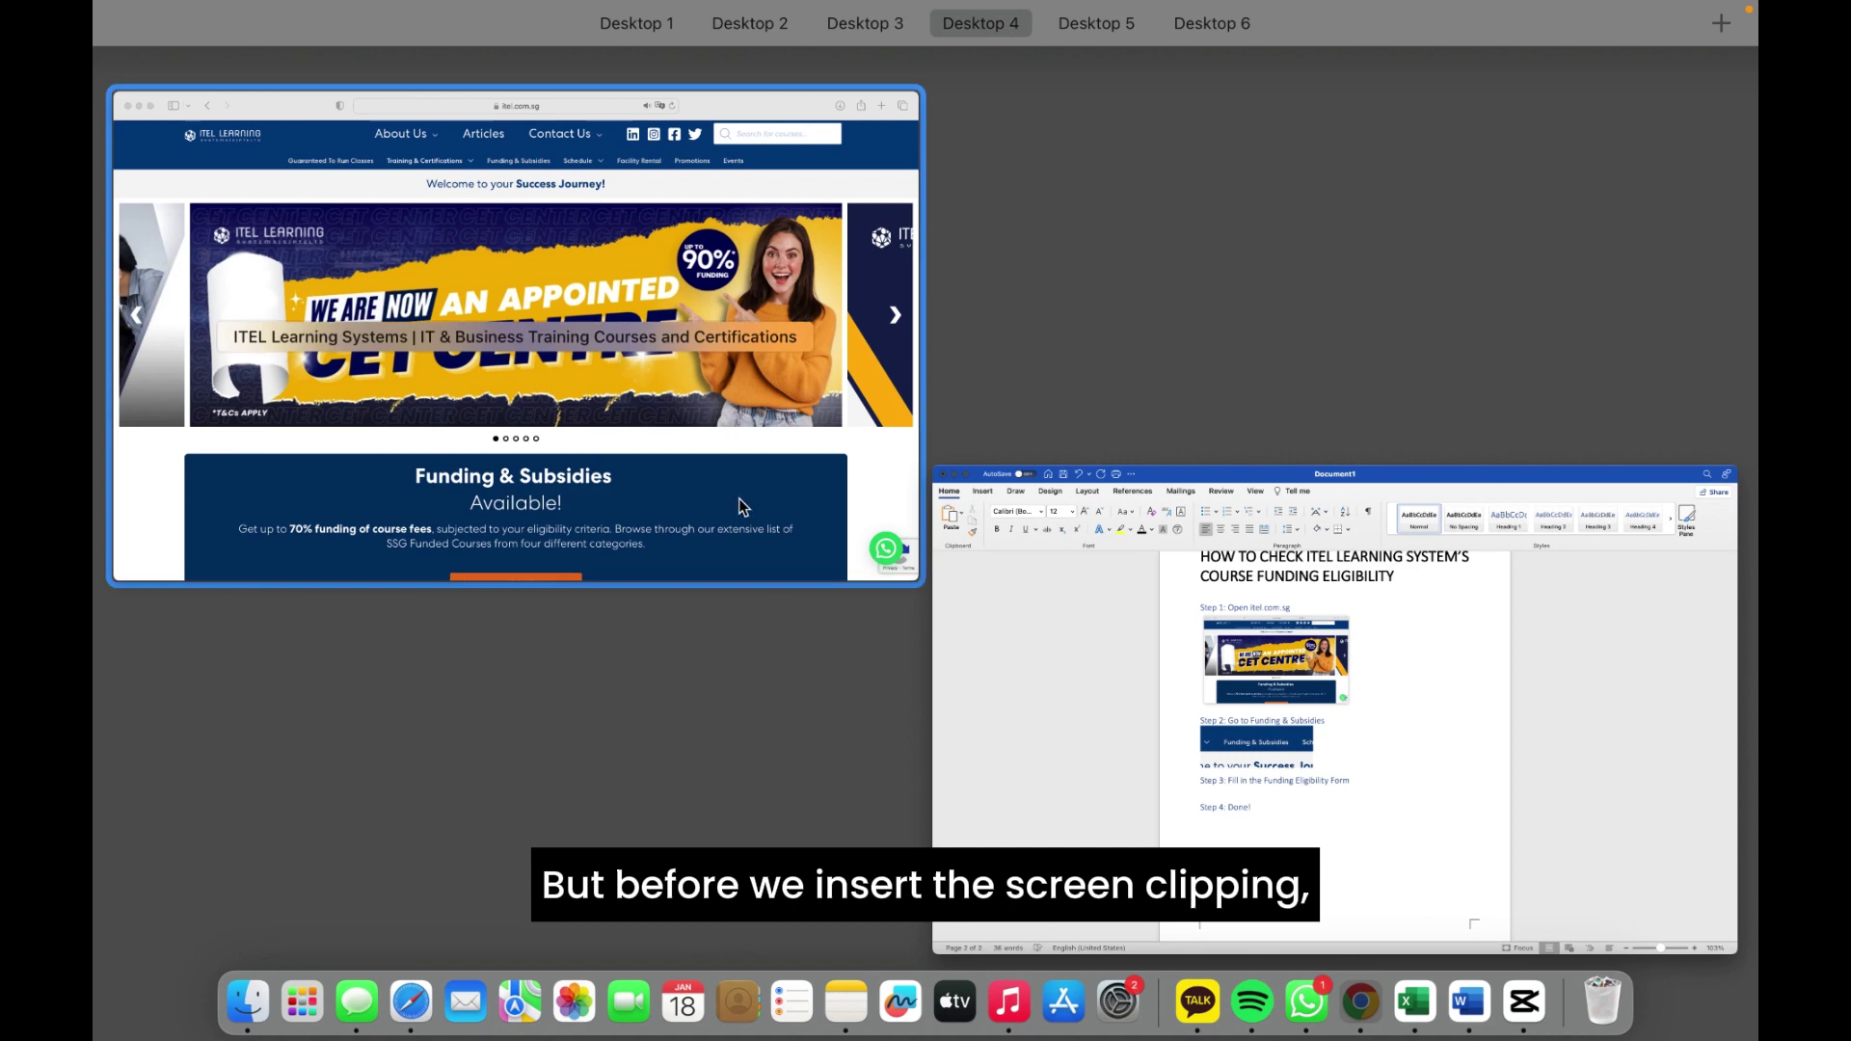
Step: In Safari, open itel.com.sg's Funding & Subsidies page showing the Funding Eligibility Form
left_click(728, 482)
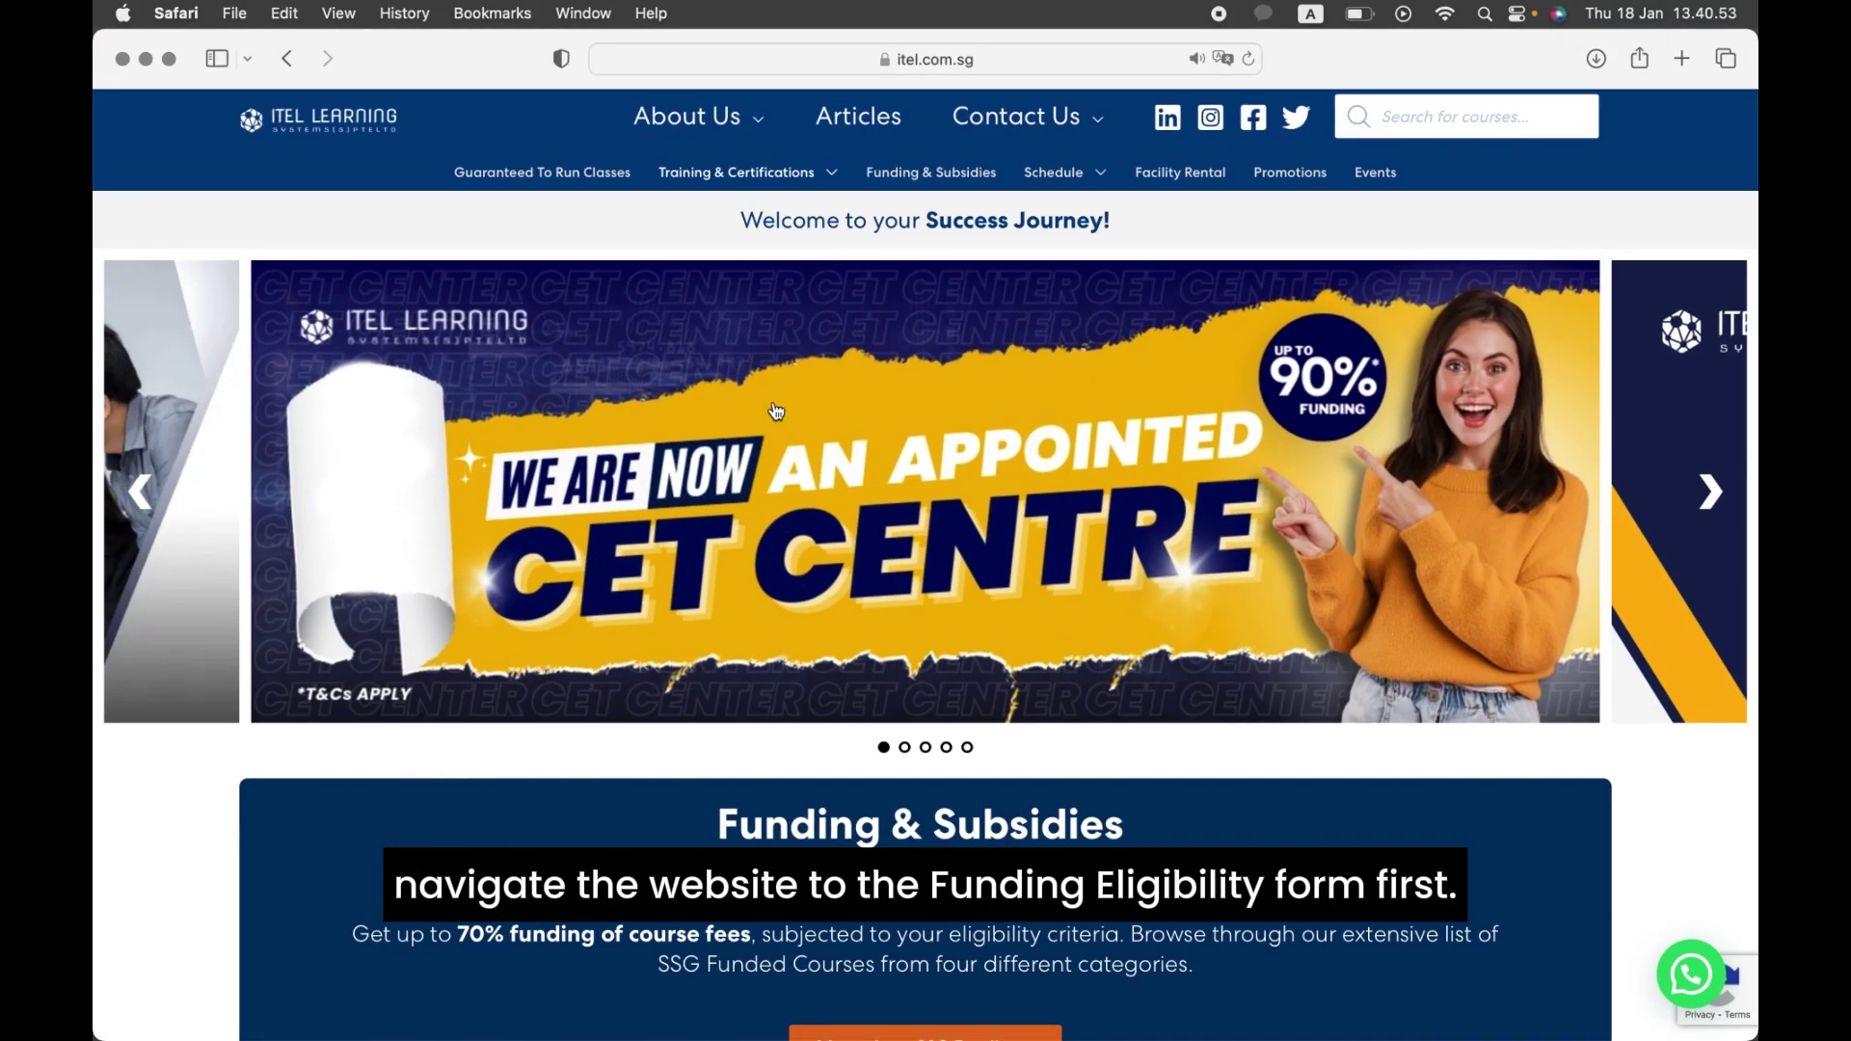
left_click(931, 185)
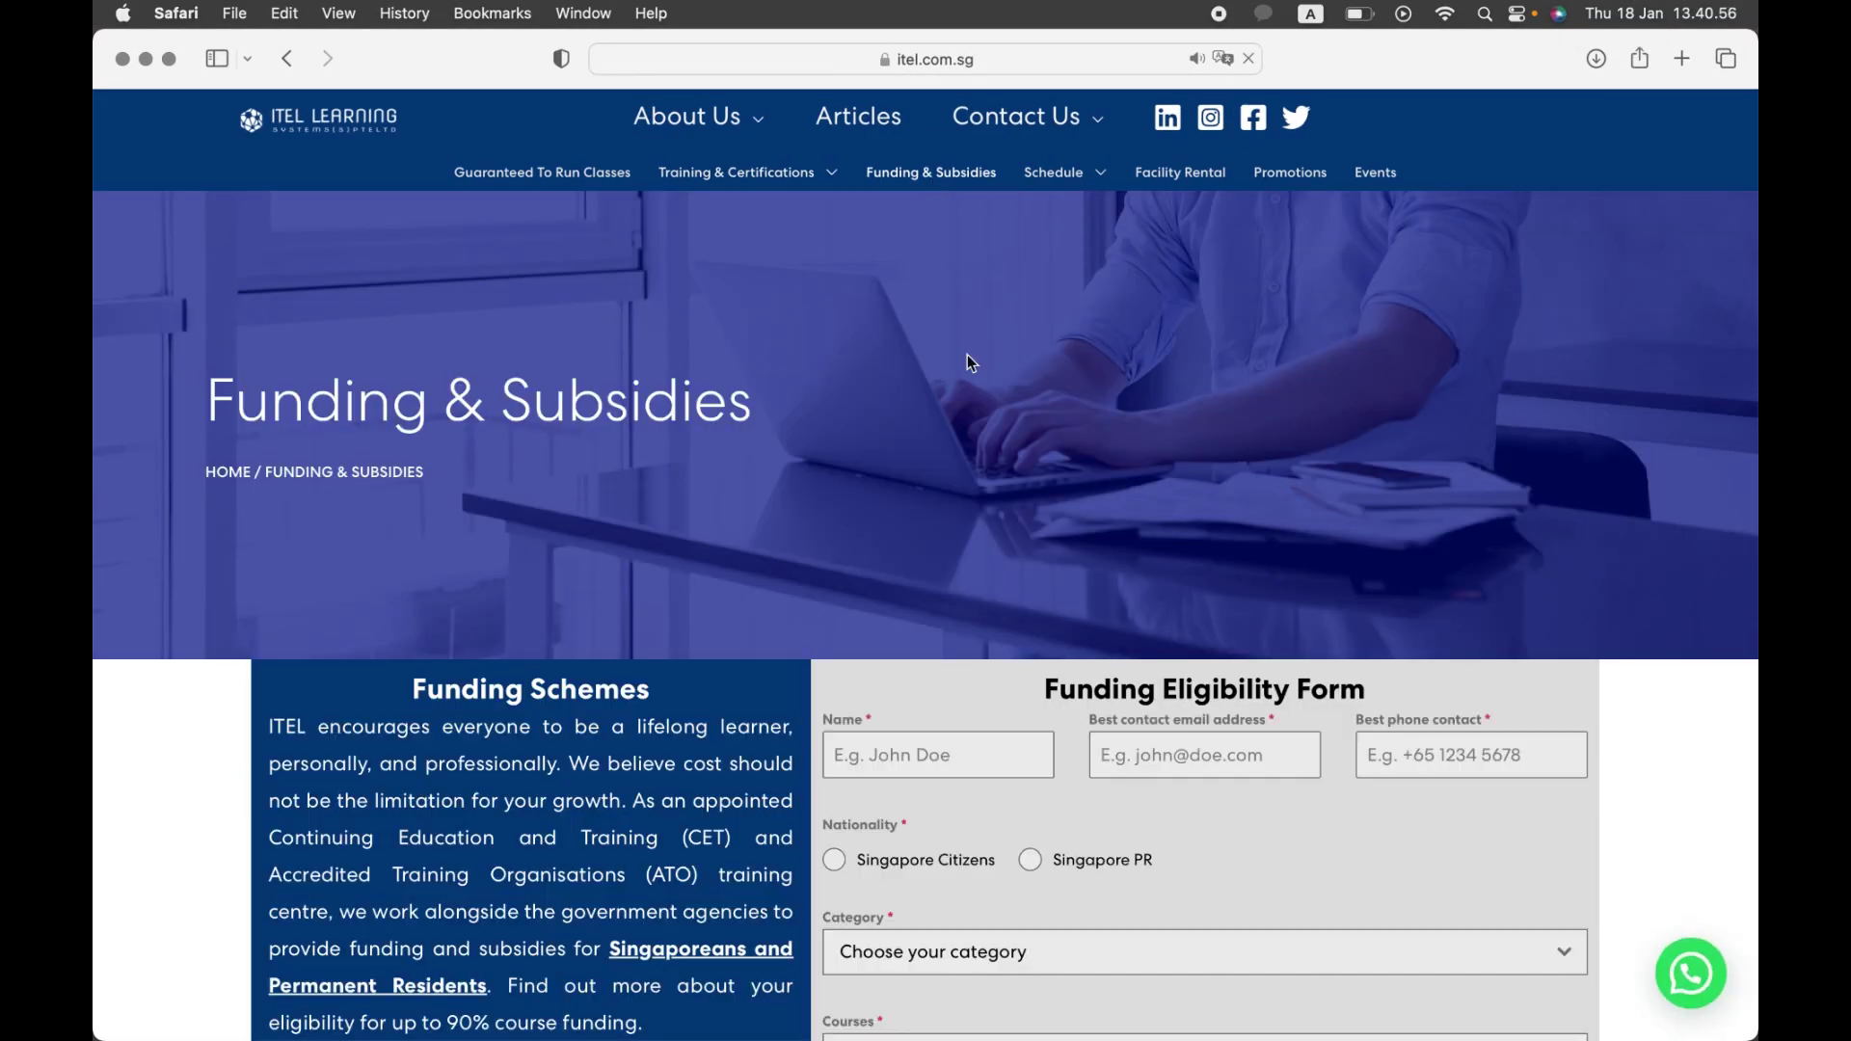
scroll(964, 579, "down", 5)
scroll(952, 675, "up", 1)
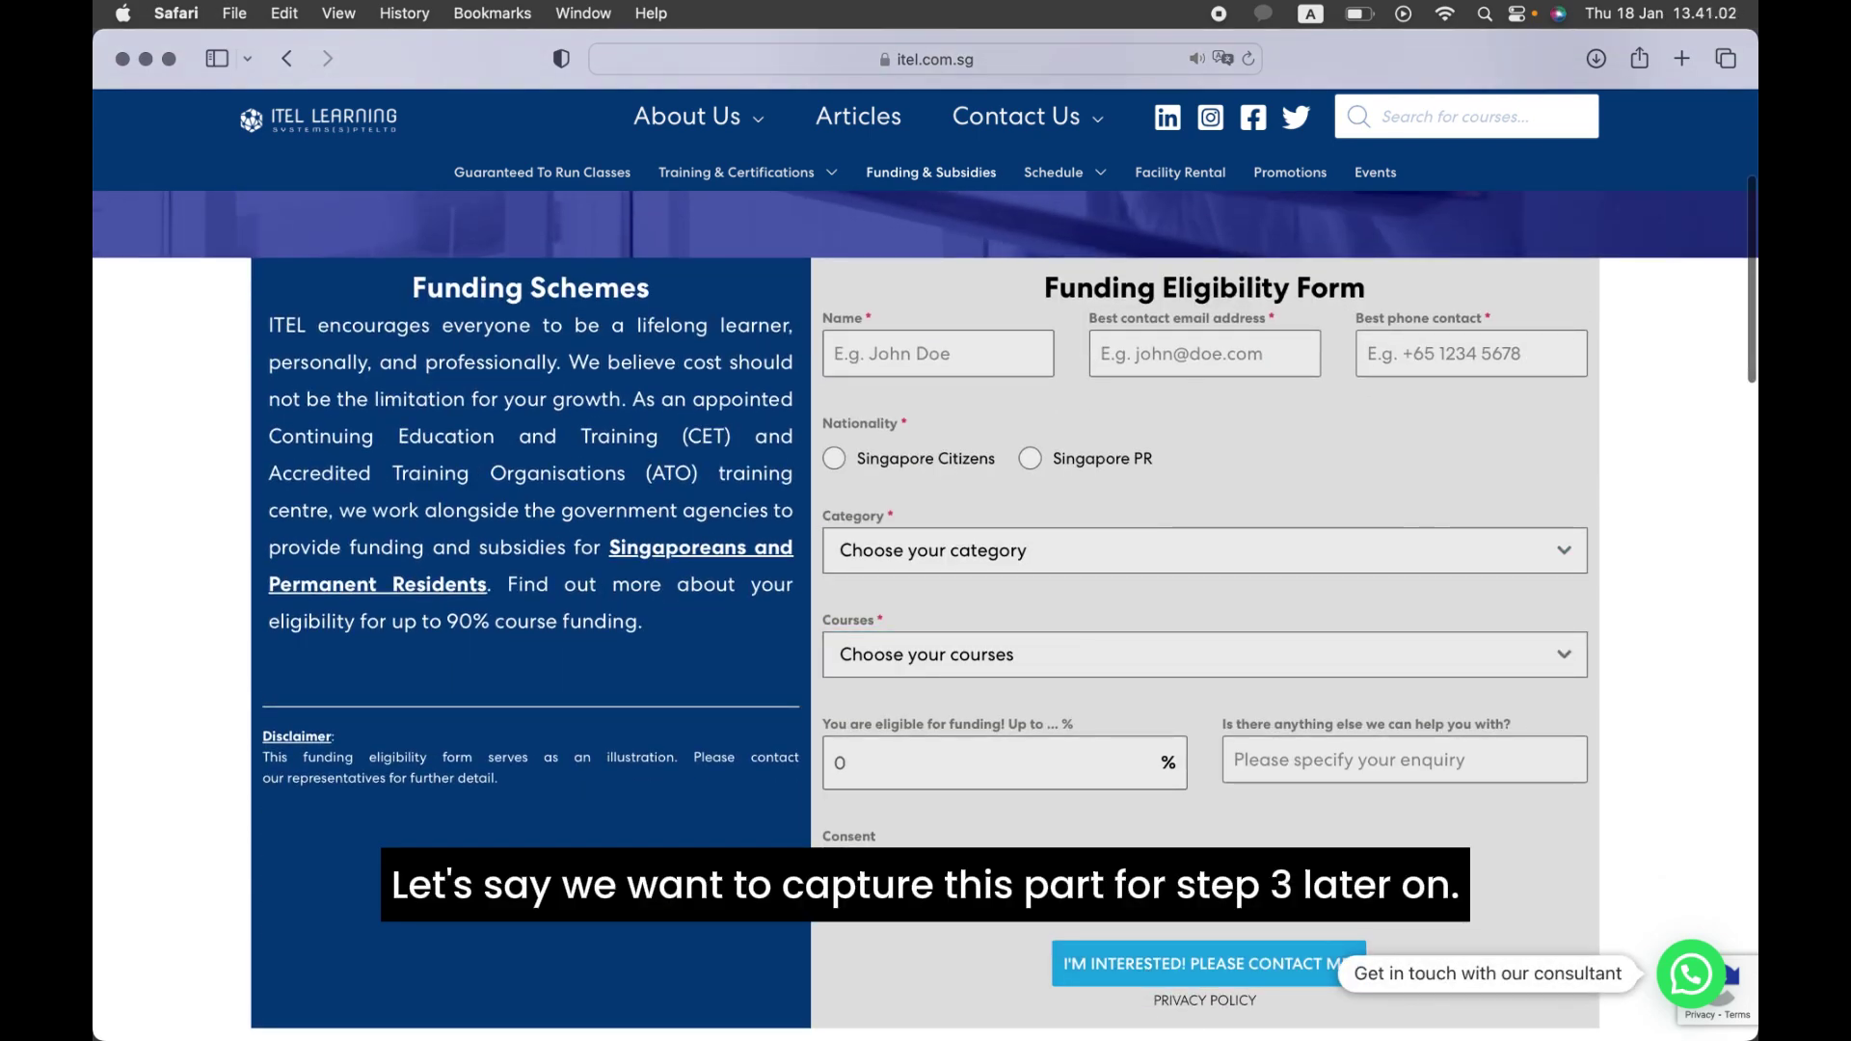
key("ctrl+Up")
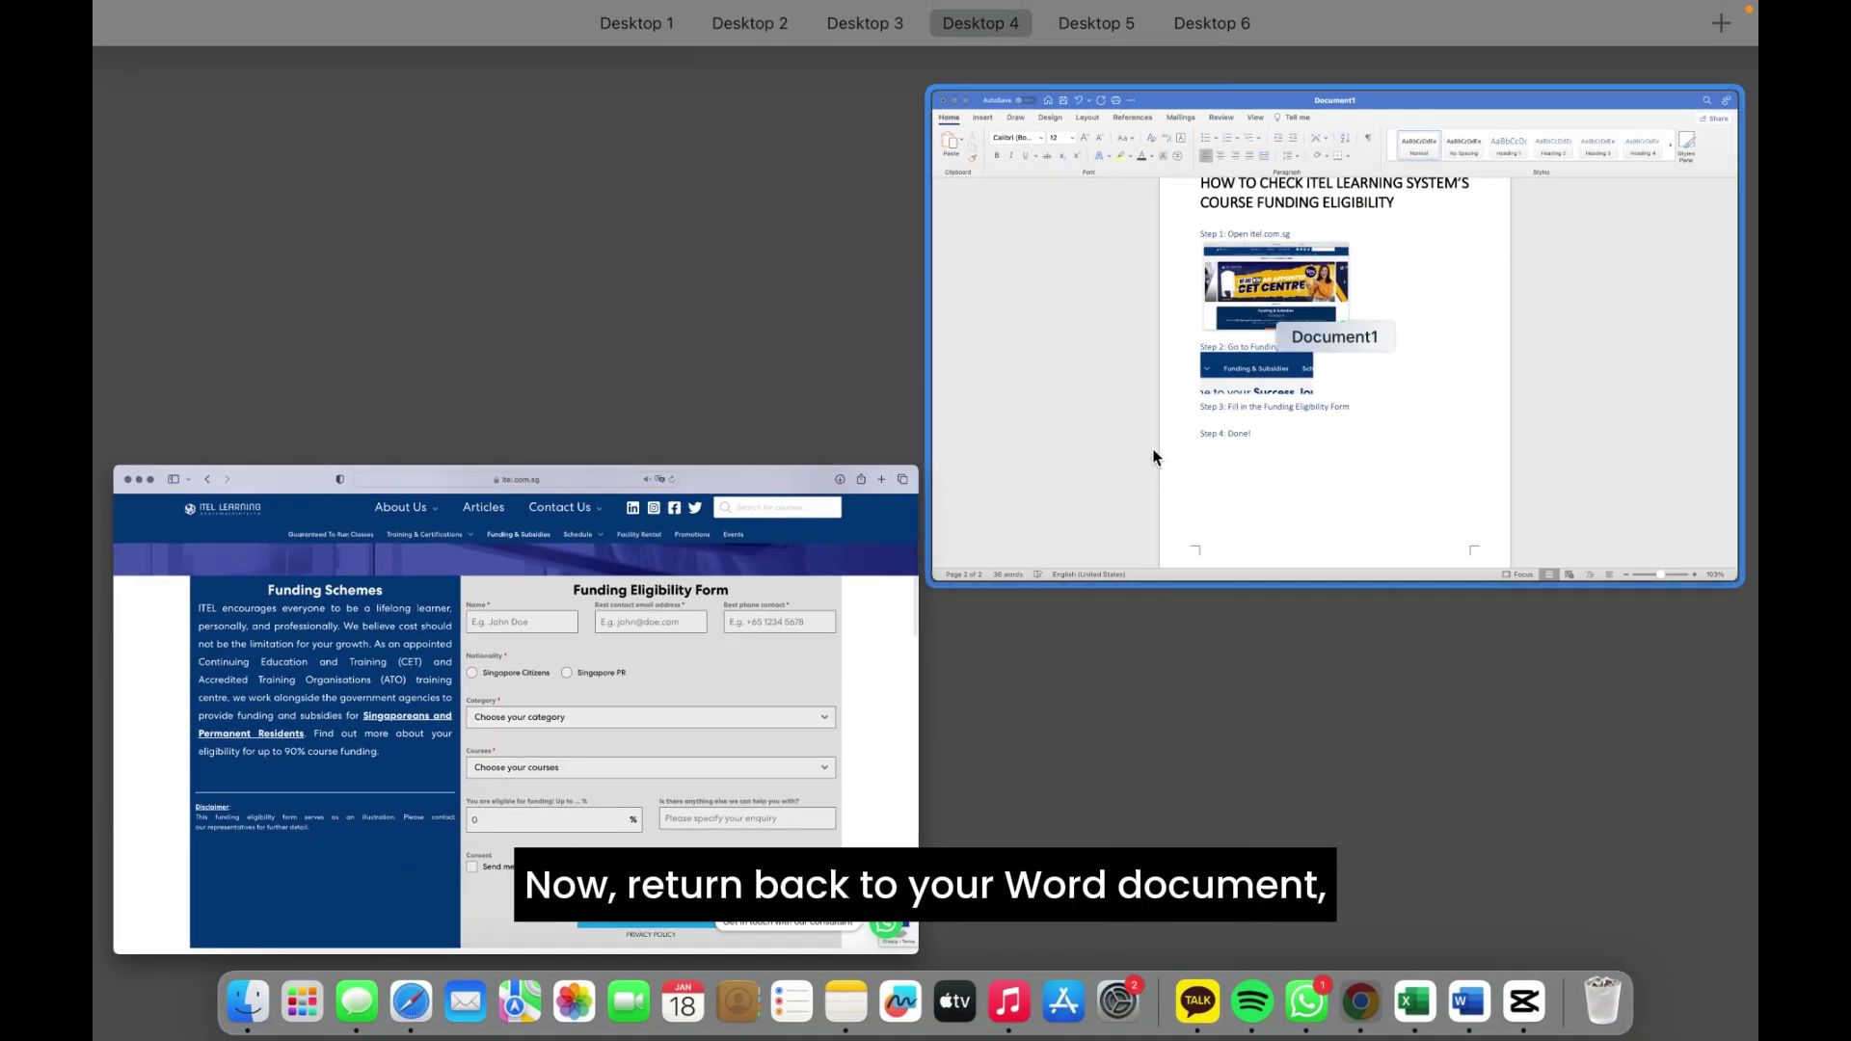
Step: Insert a screen clipping of the Funding Eligibility Form under Step 3, resized to 7,04 × 11,71 cm
left_click(1154, 455)
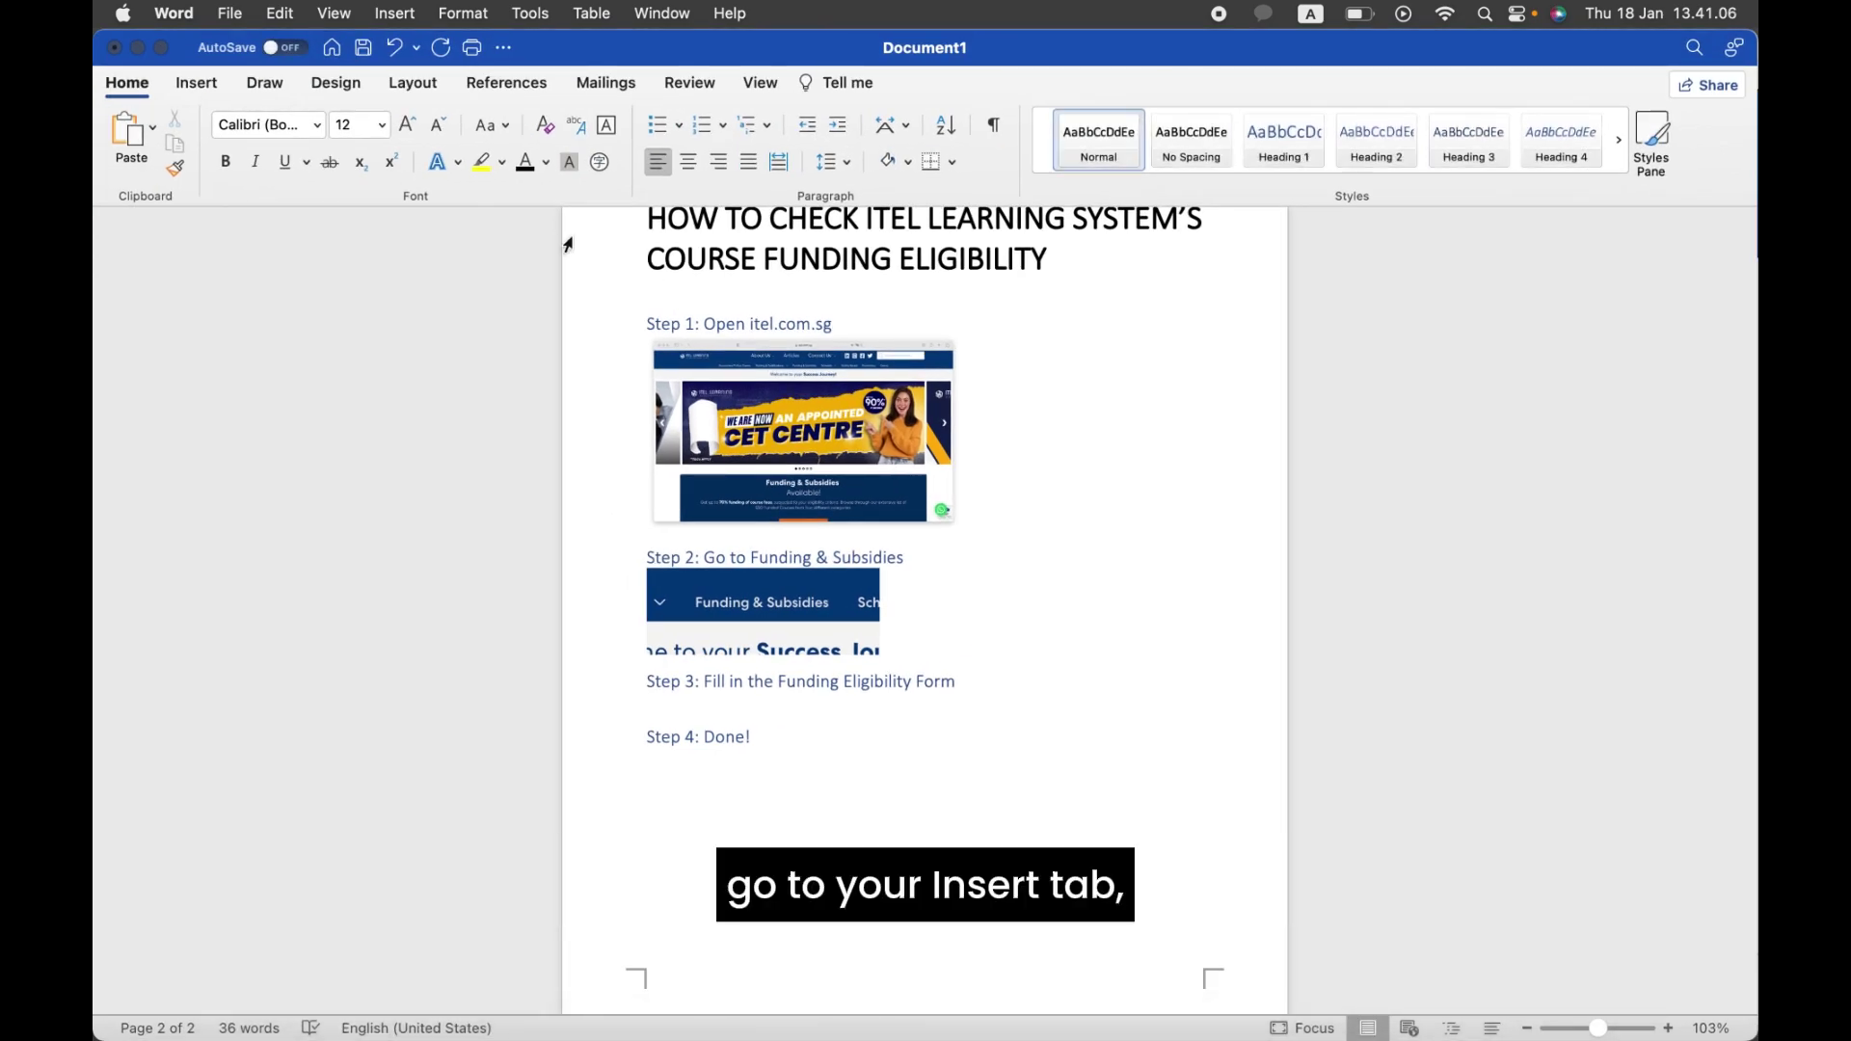
left_click(197, 83)
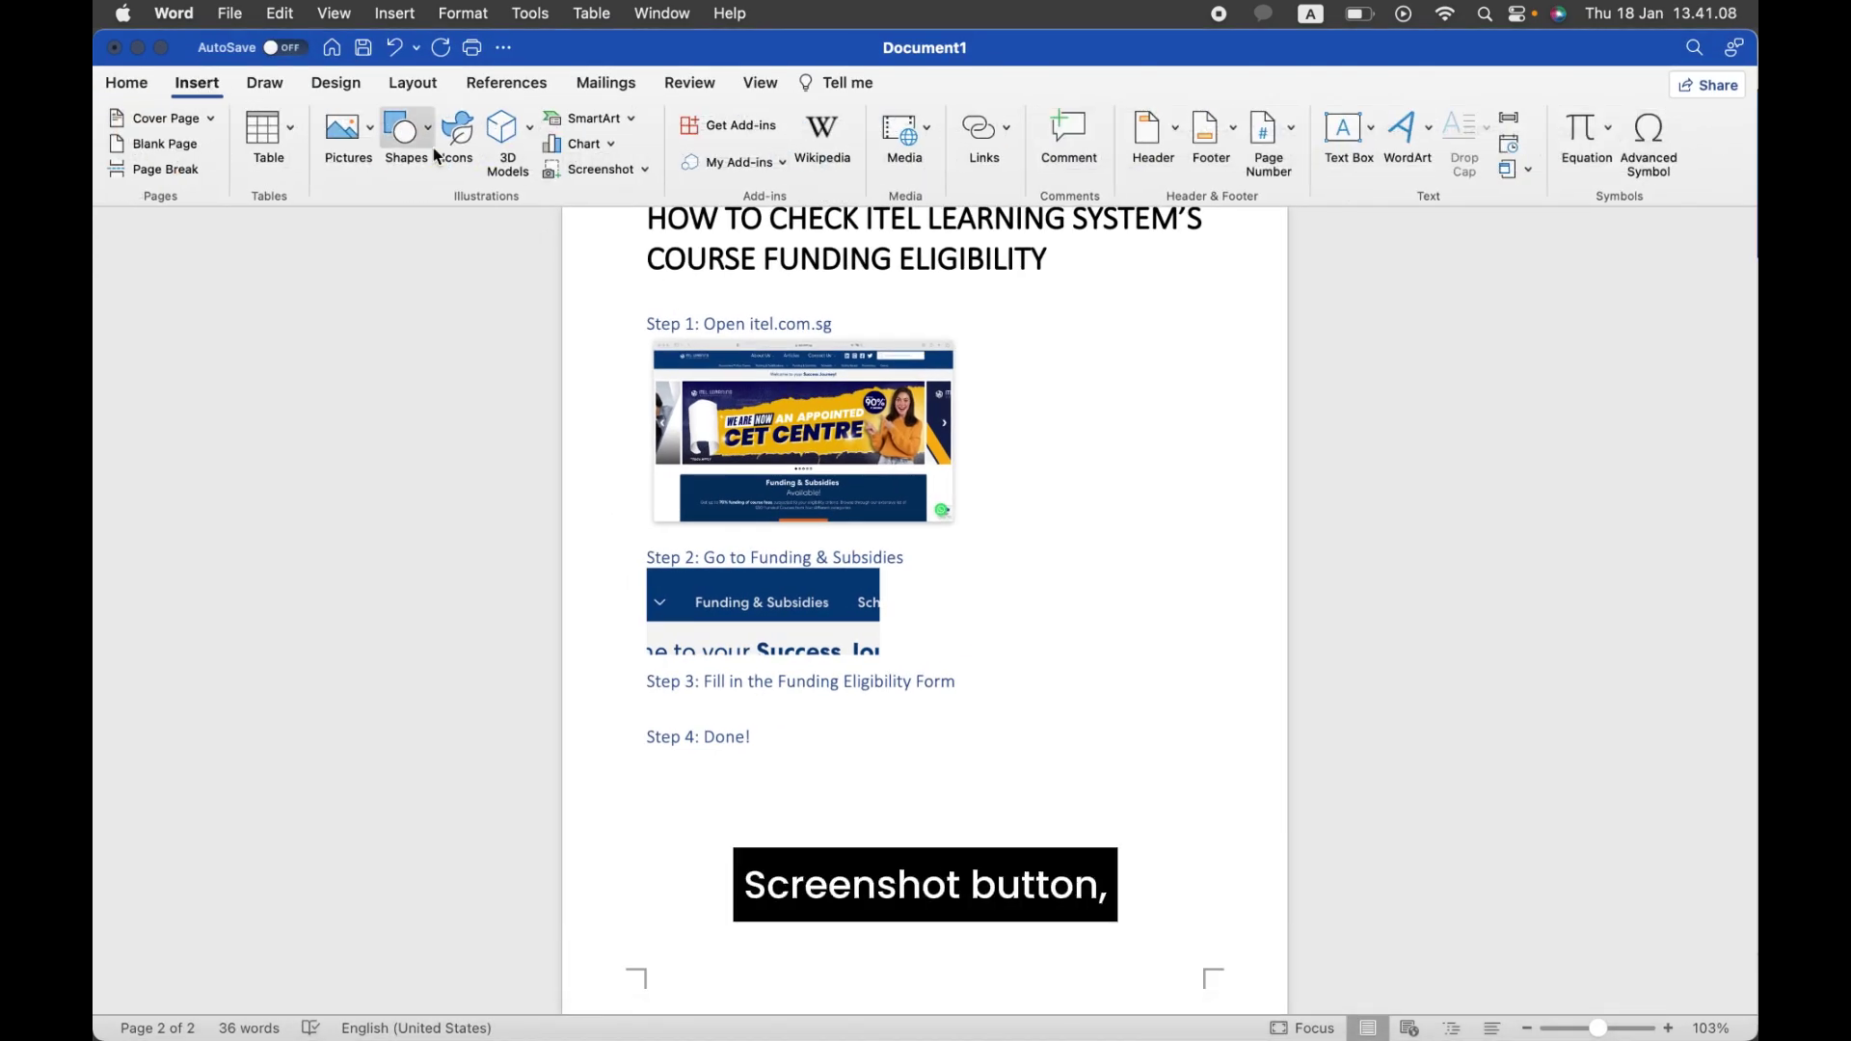
left_click(610, 170)
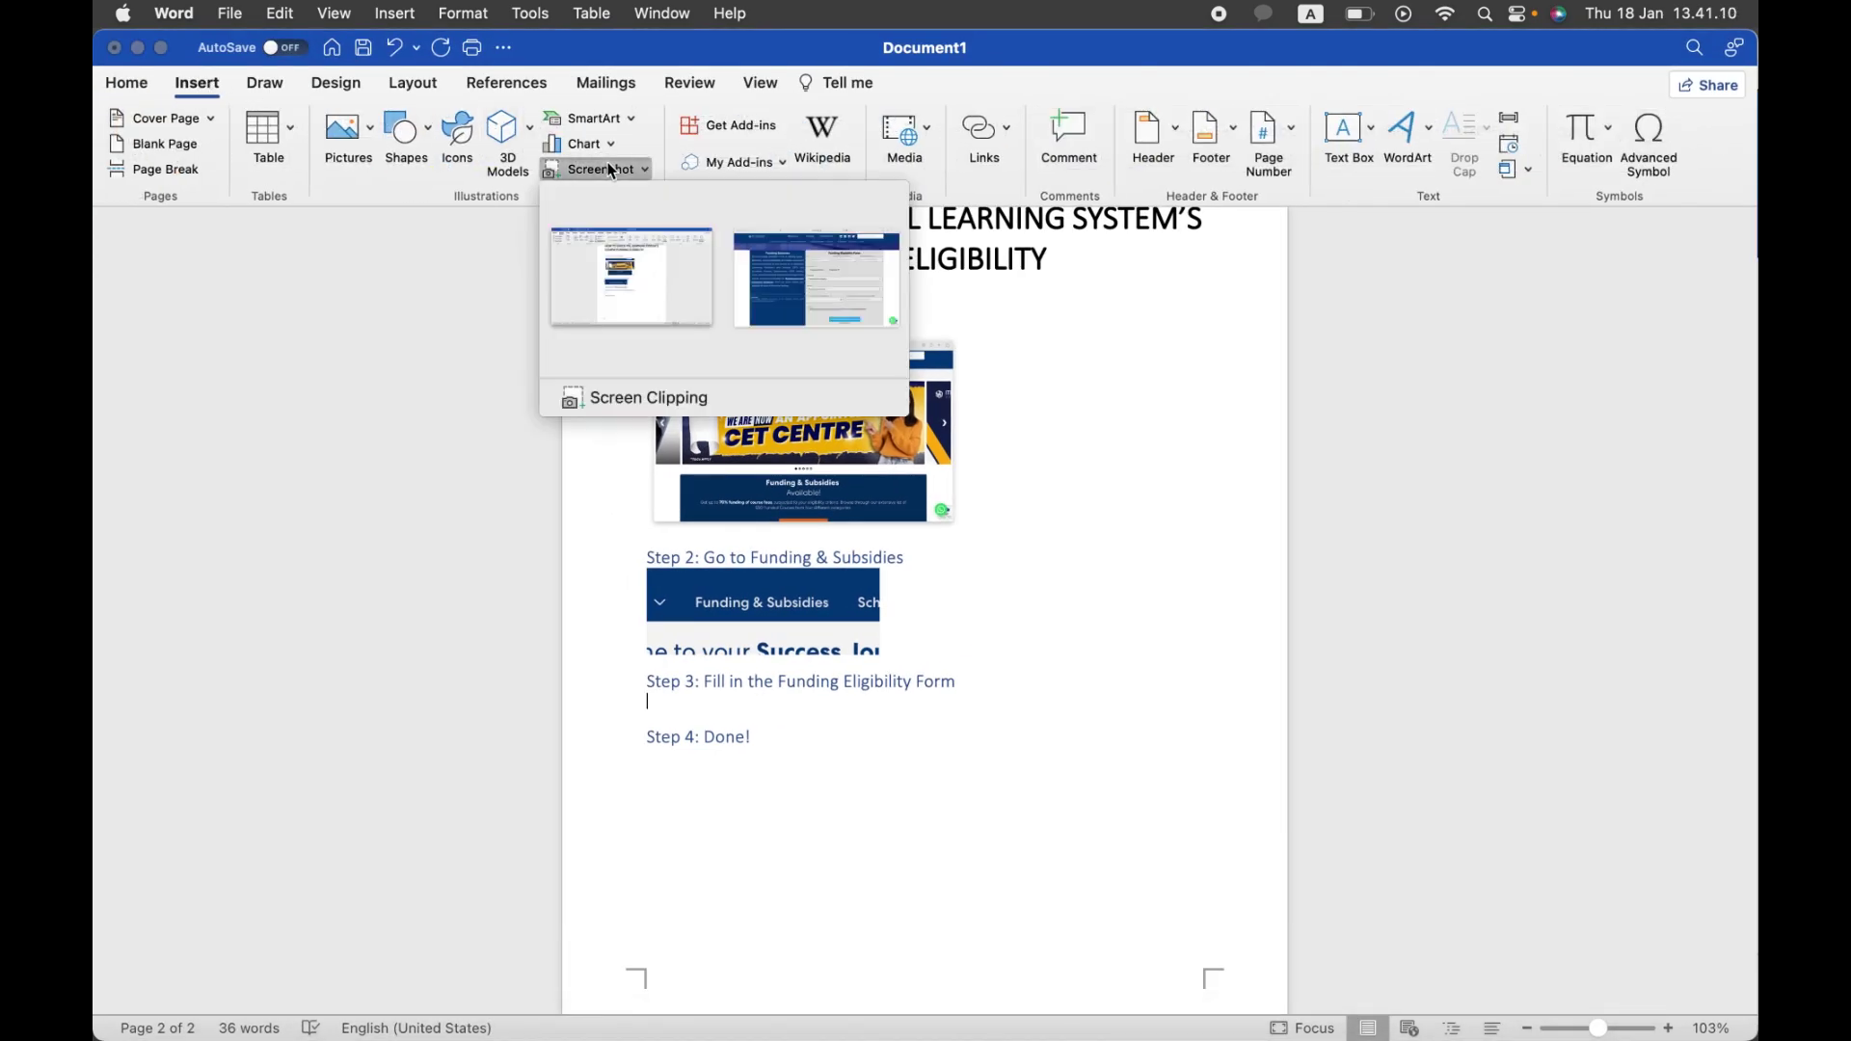
left_click(704, 396)
left_click_drag(229, 206, 1611, 1037)
left_click_drag(1611, 1038, 1610, 1037)
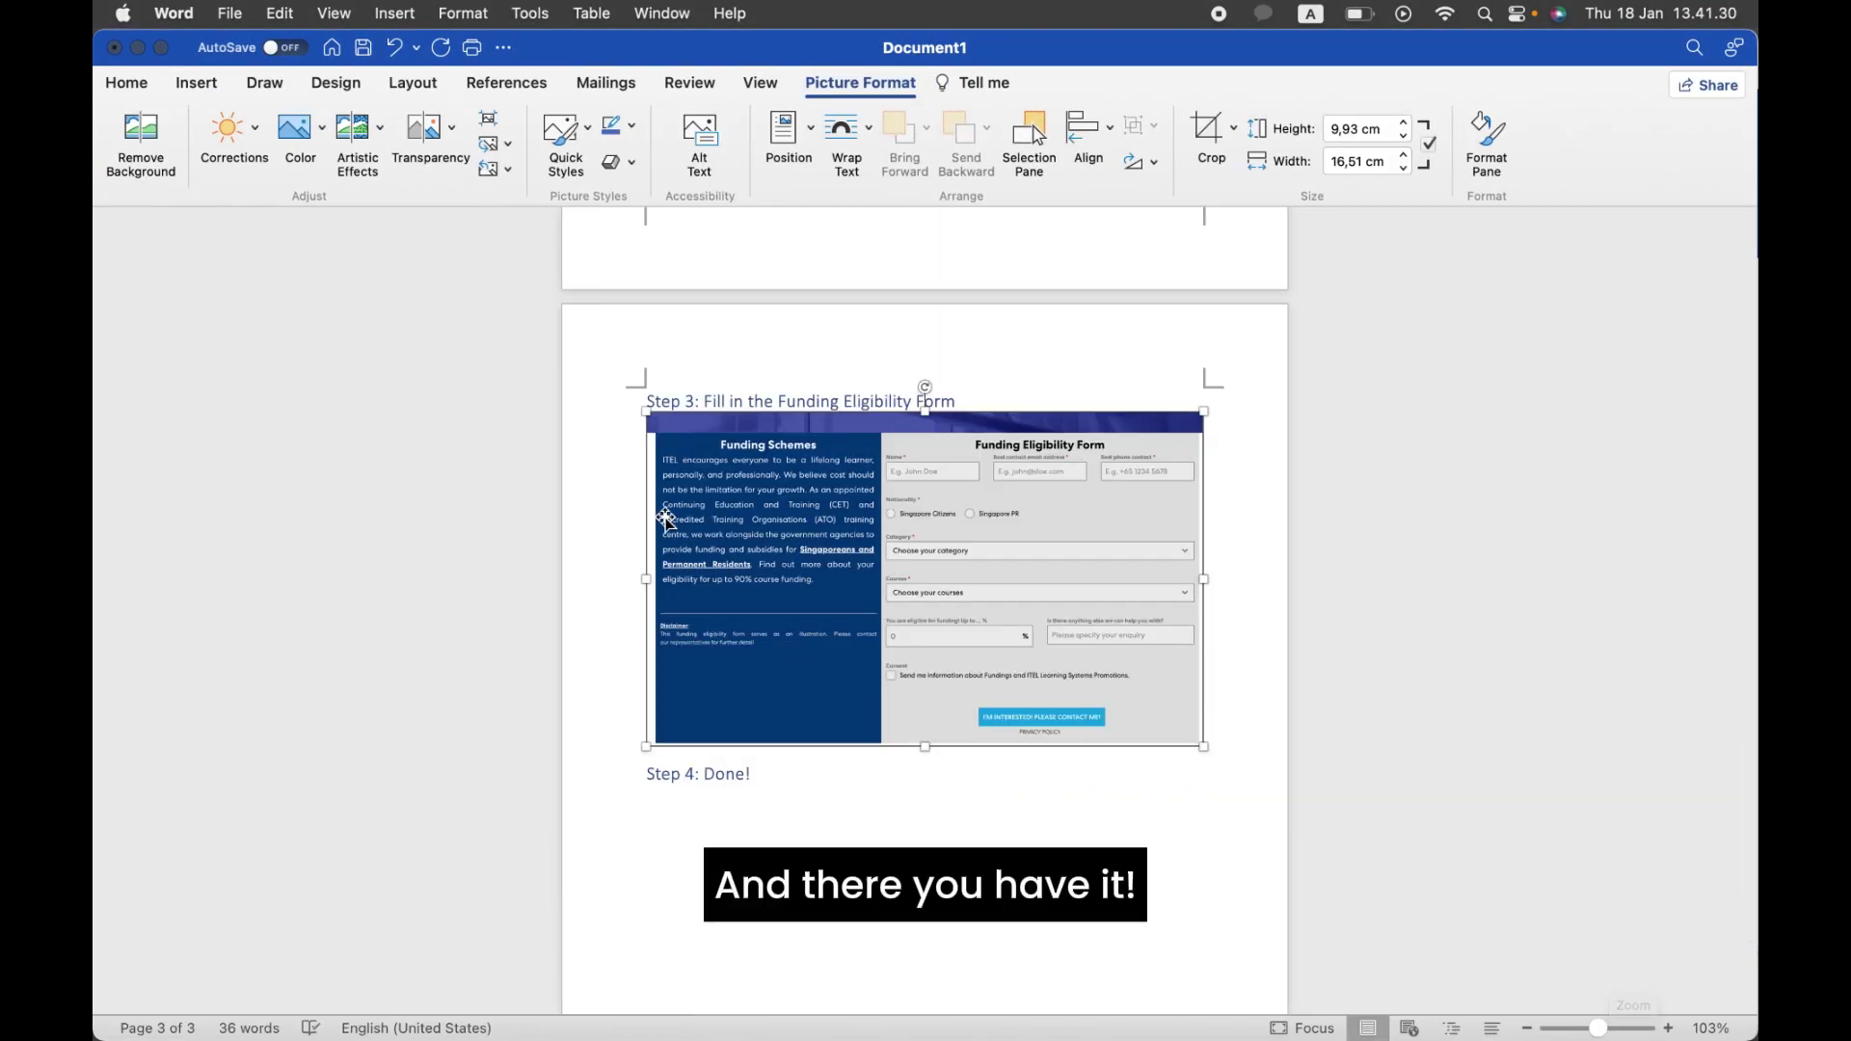
left_click_drag(1203, 748, 1044, 652)
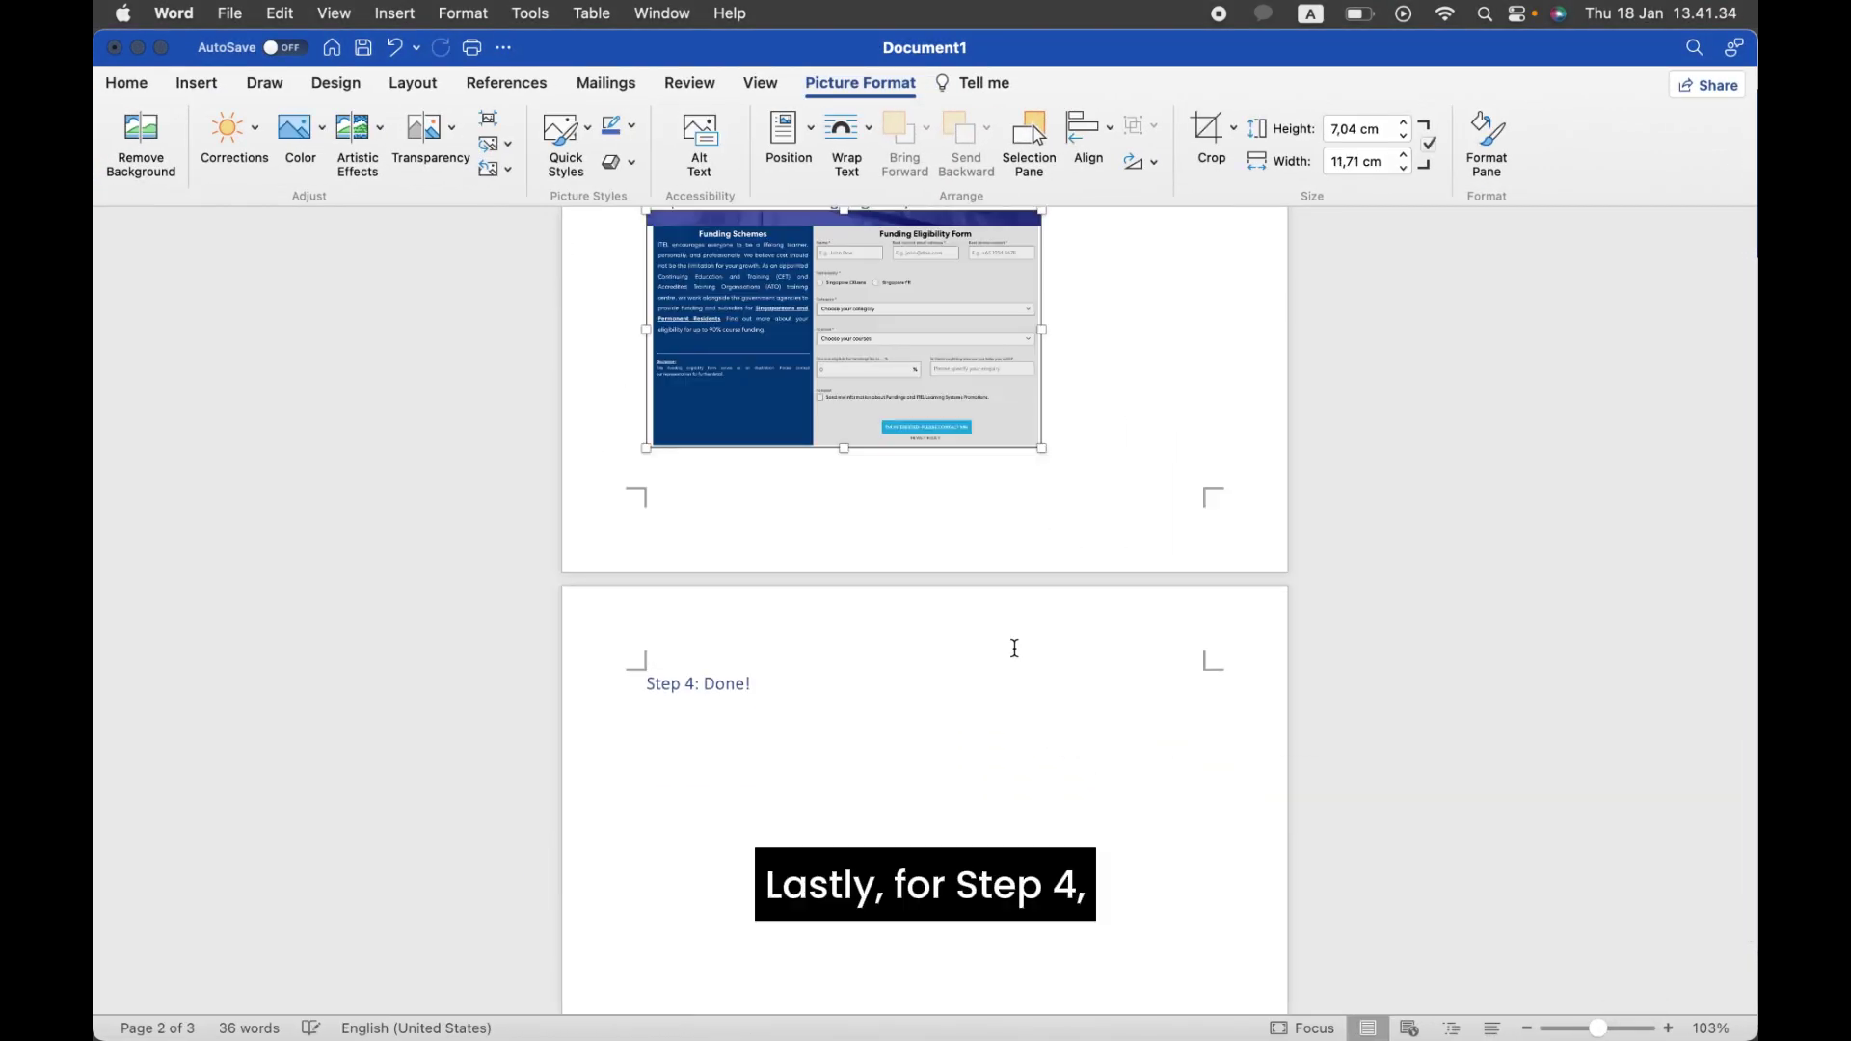
Step: Place the insertion point on the blank line below 'Step 4: Done!'
scroll(1035, 645, "up", 5)
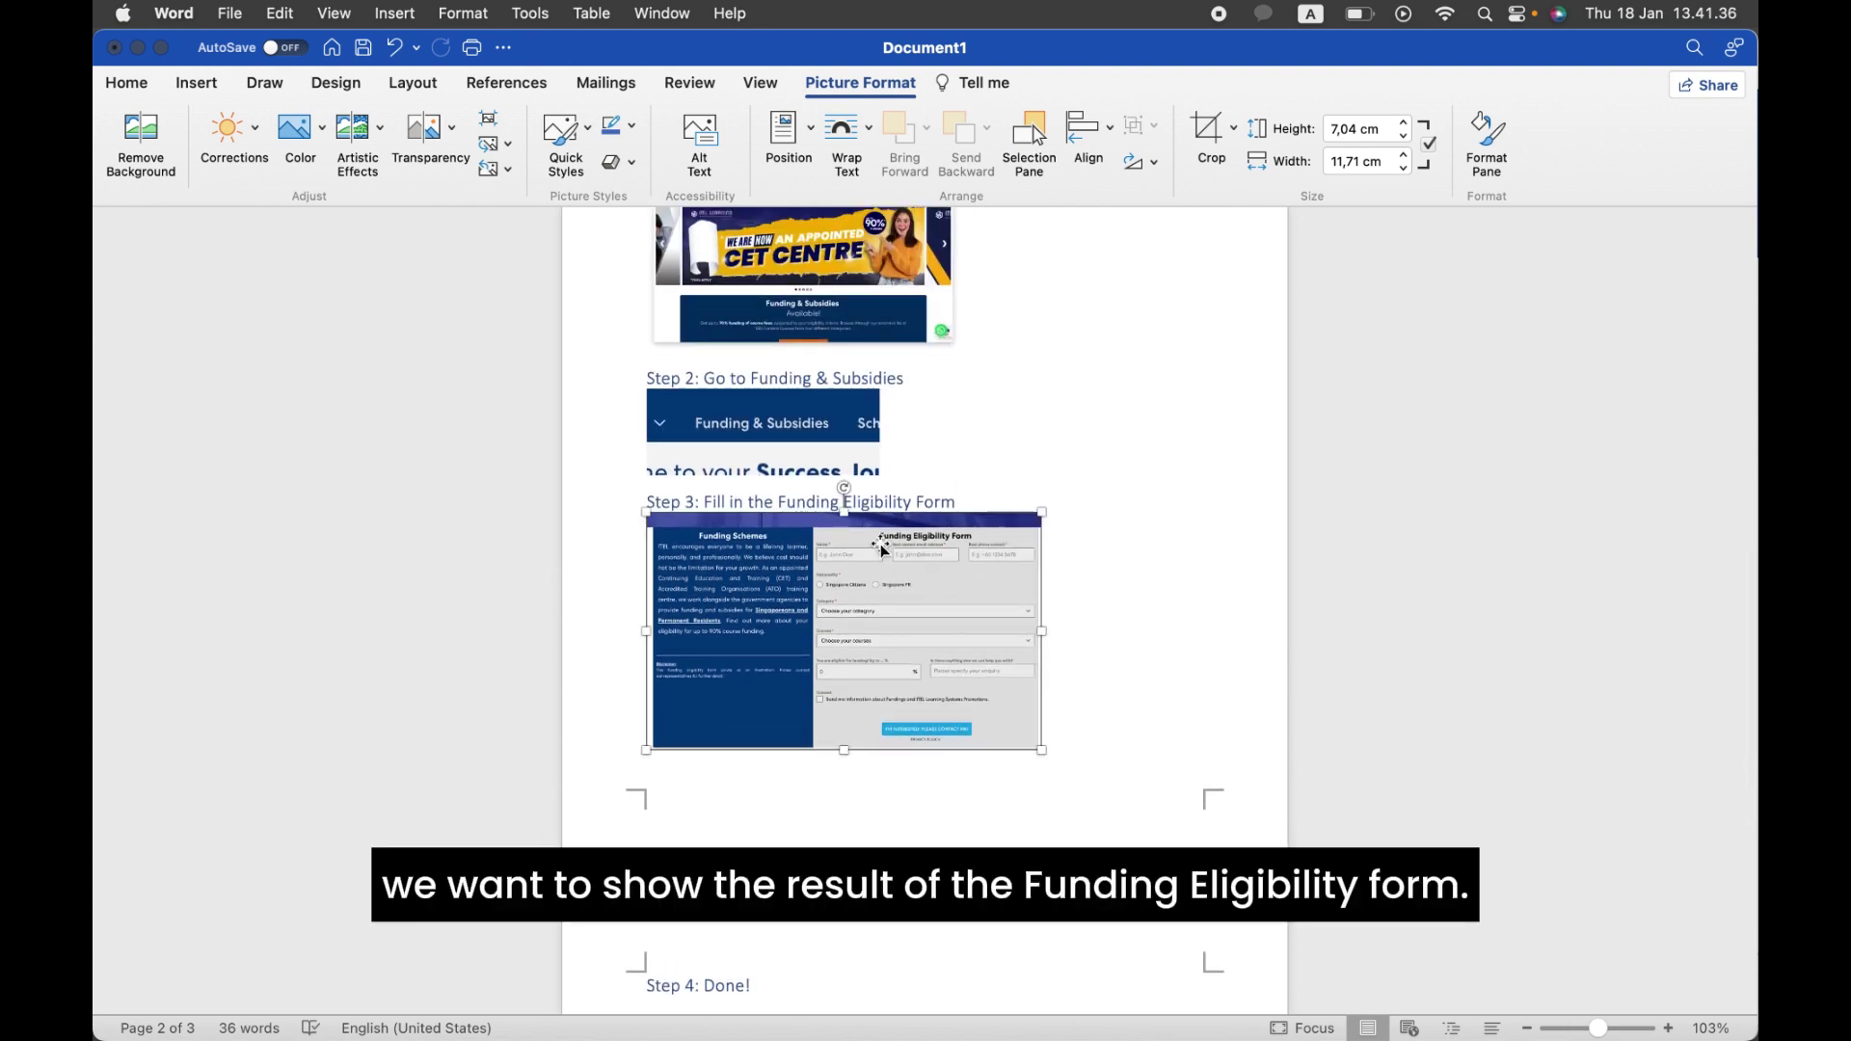
scroll(921, 595, "down", 4)
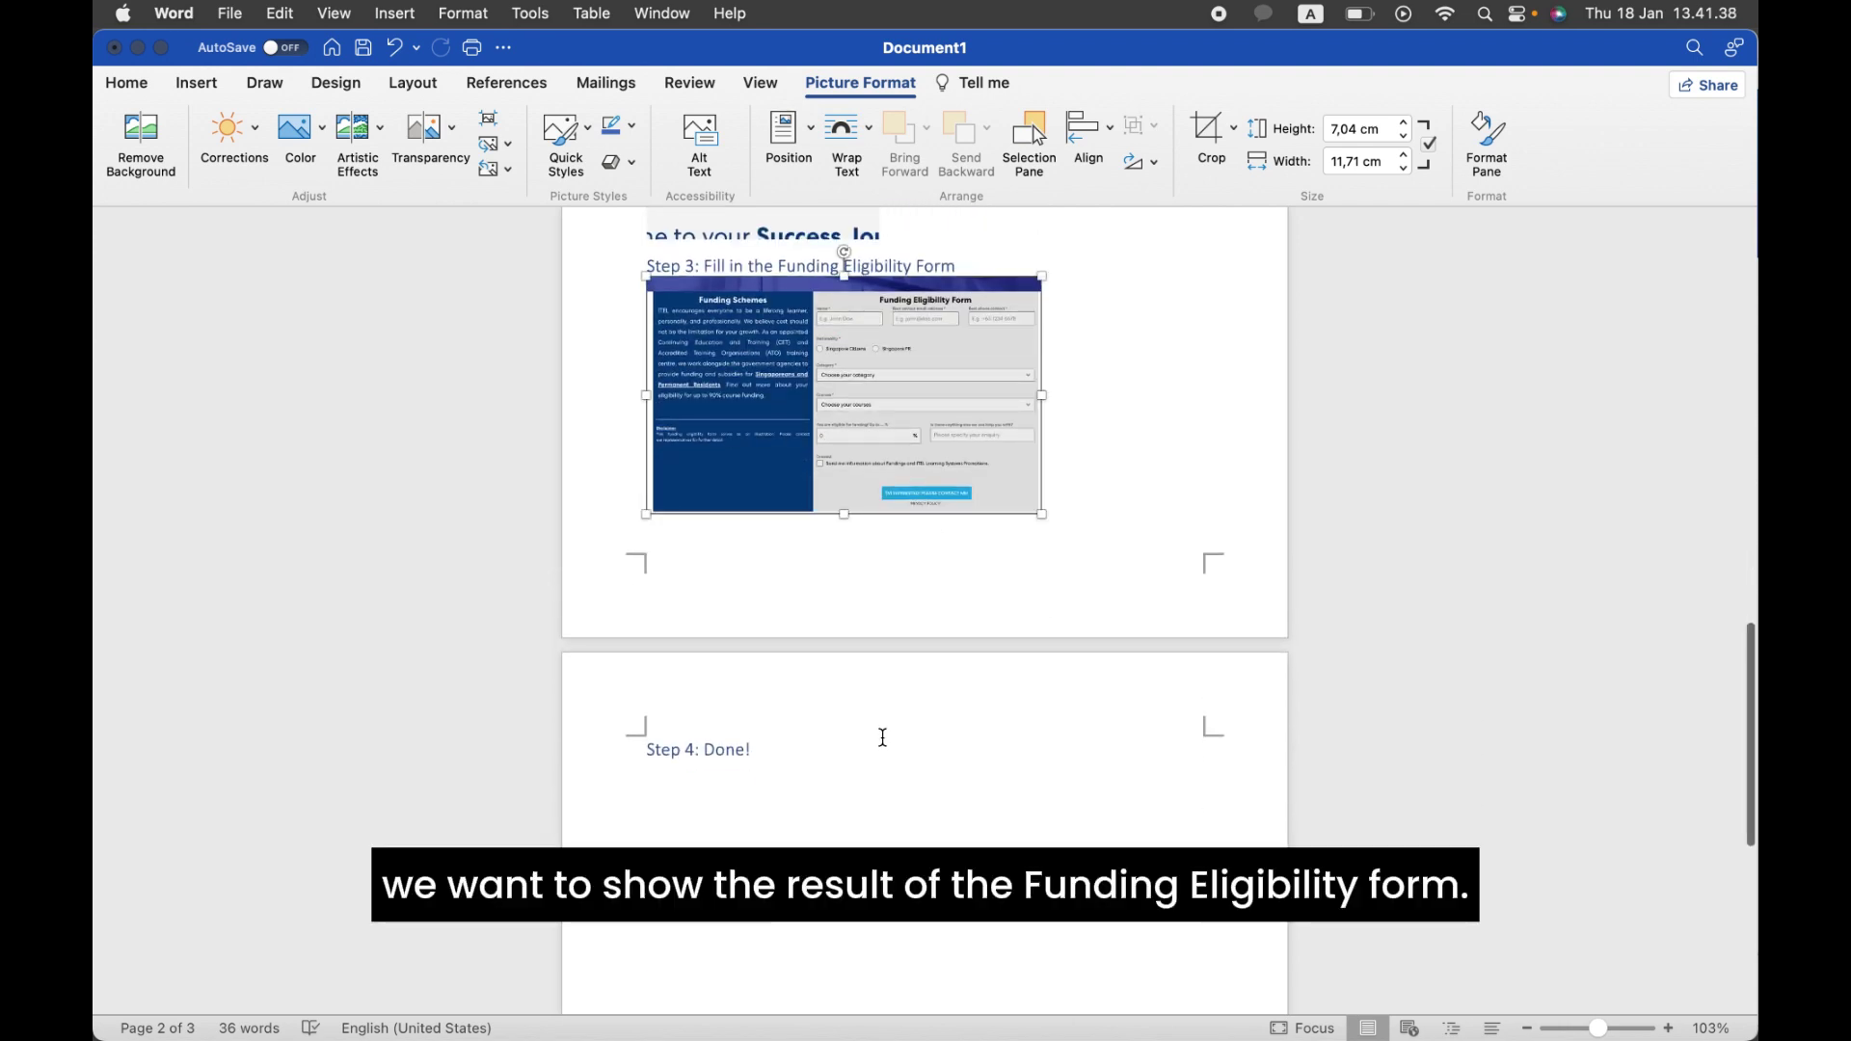
left_click(841, 831)
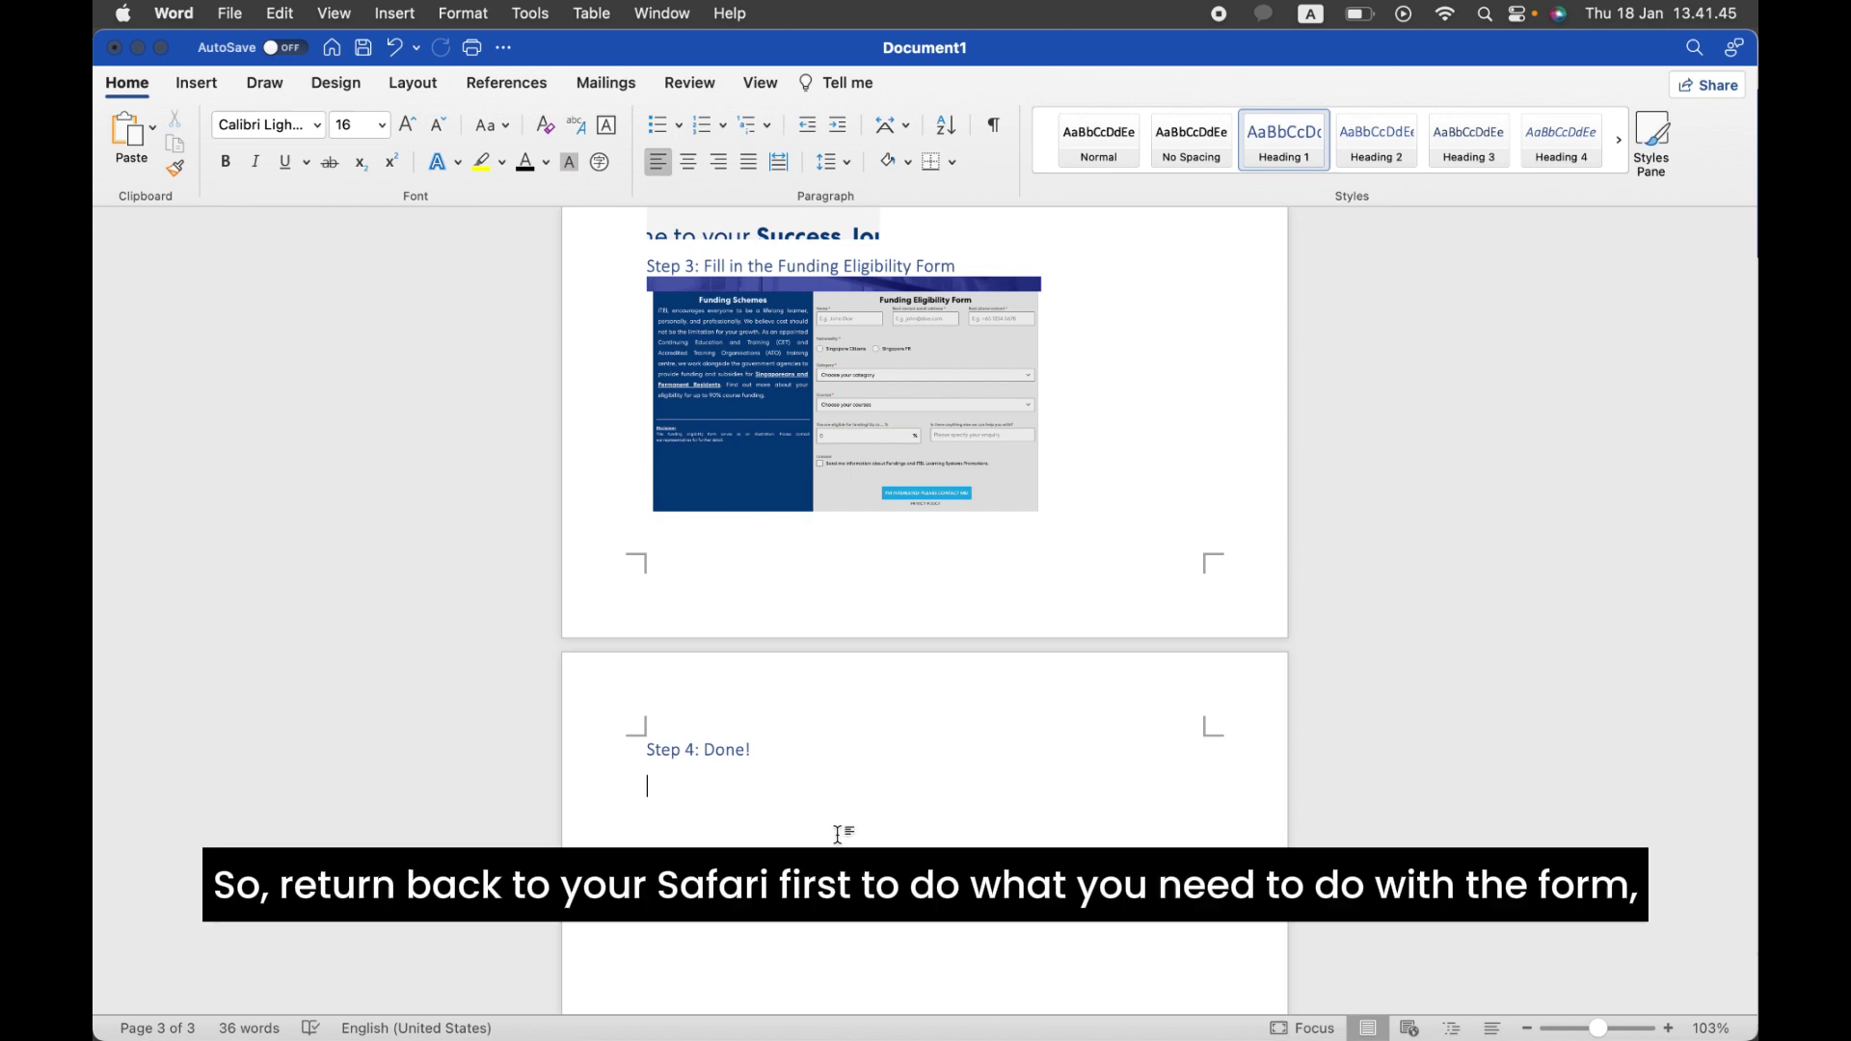
key("ctrl+Up")
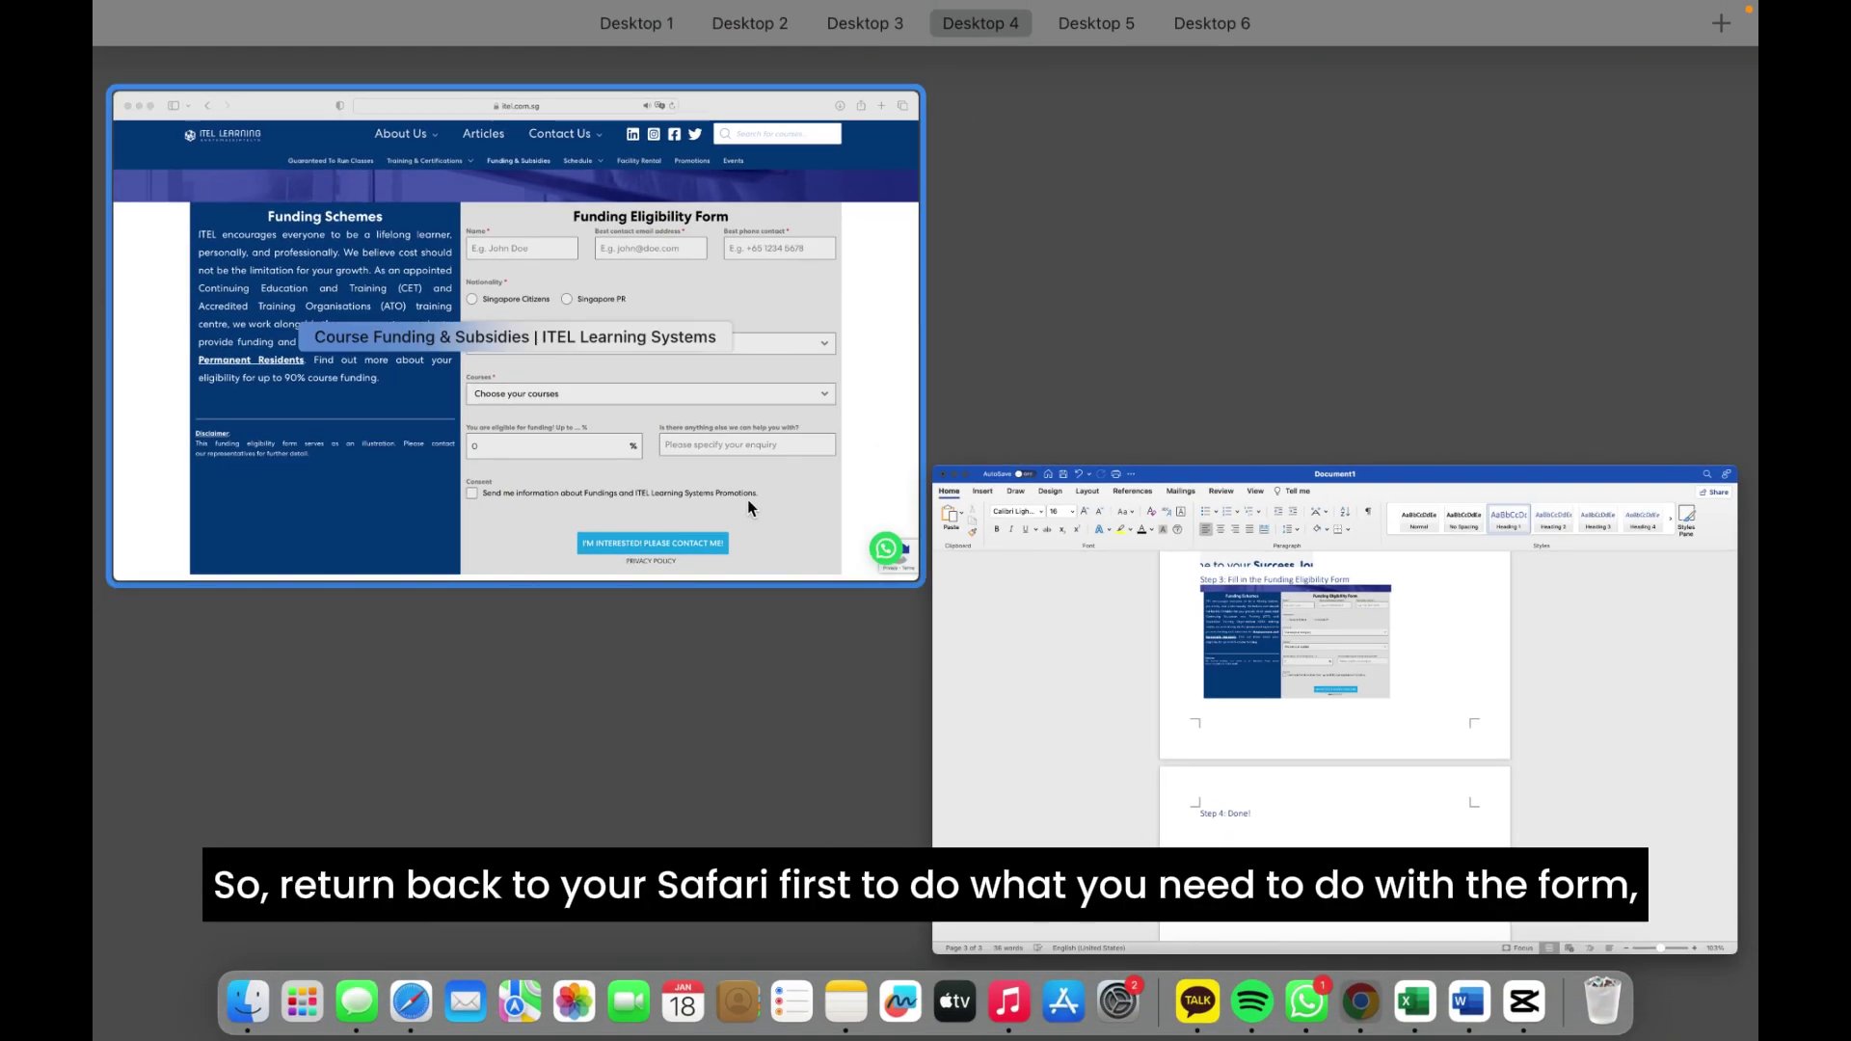
Step: Enter the contact's name, e-mail address and phone number in the Funding Eligibility Form
left_click(748, 499)
left_click(885, 374)
type("alma")
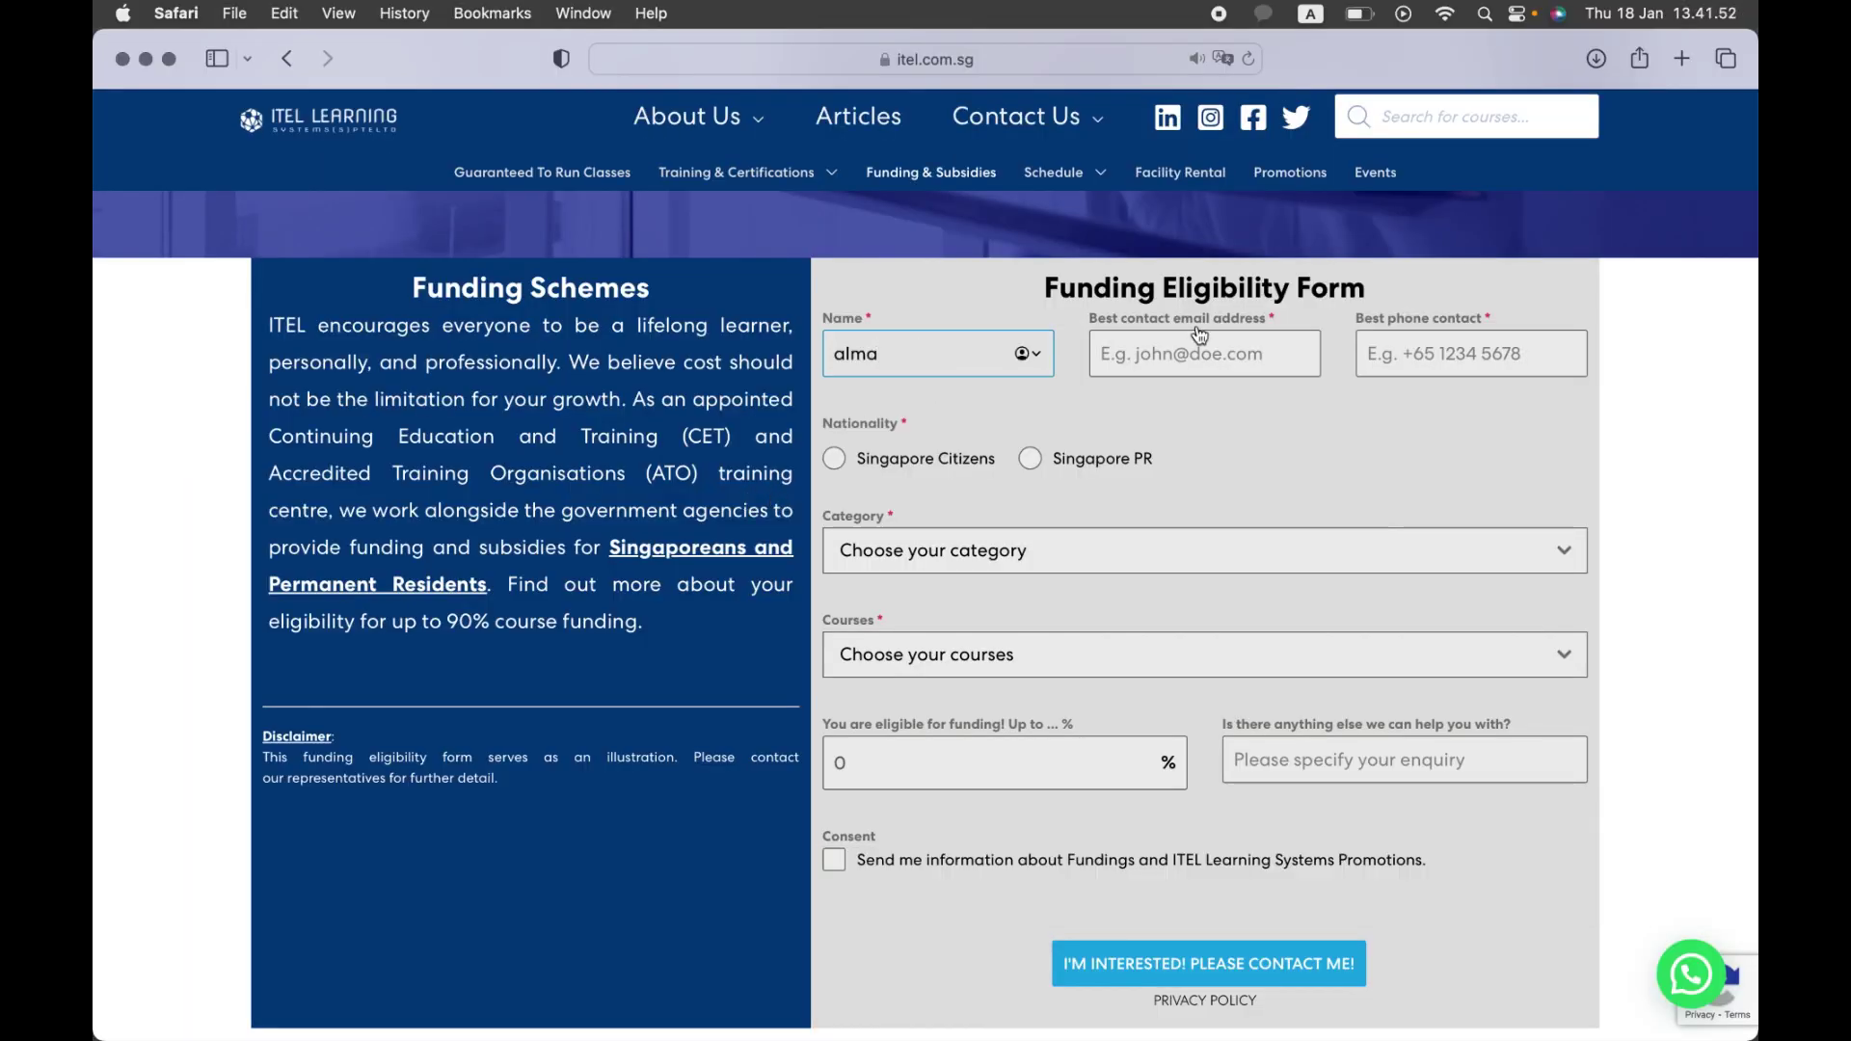
left_click(1198, 353)
left_click(1434, 342)
type("+65123456789")
left_click(835, 458)
Step: Choose Singapore Citizens, 21-39 Years old, Self Sponsored and Certified Ethical Hacker for 70% funding, then return to Word
left_click(1205, 551)
scroll(952, 594, "down", 2)
left_click(1205, 539)
left_click(964, 643)
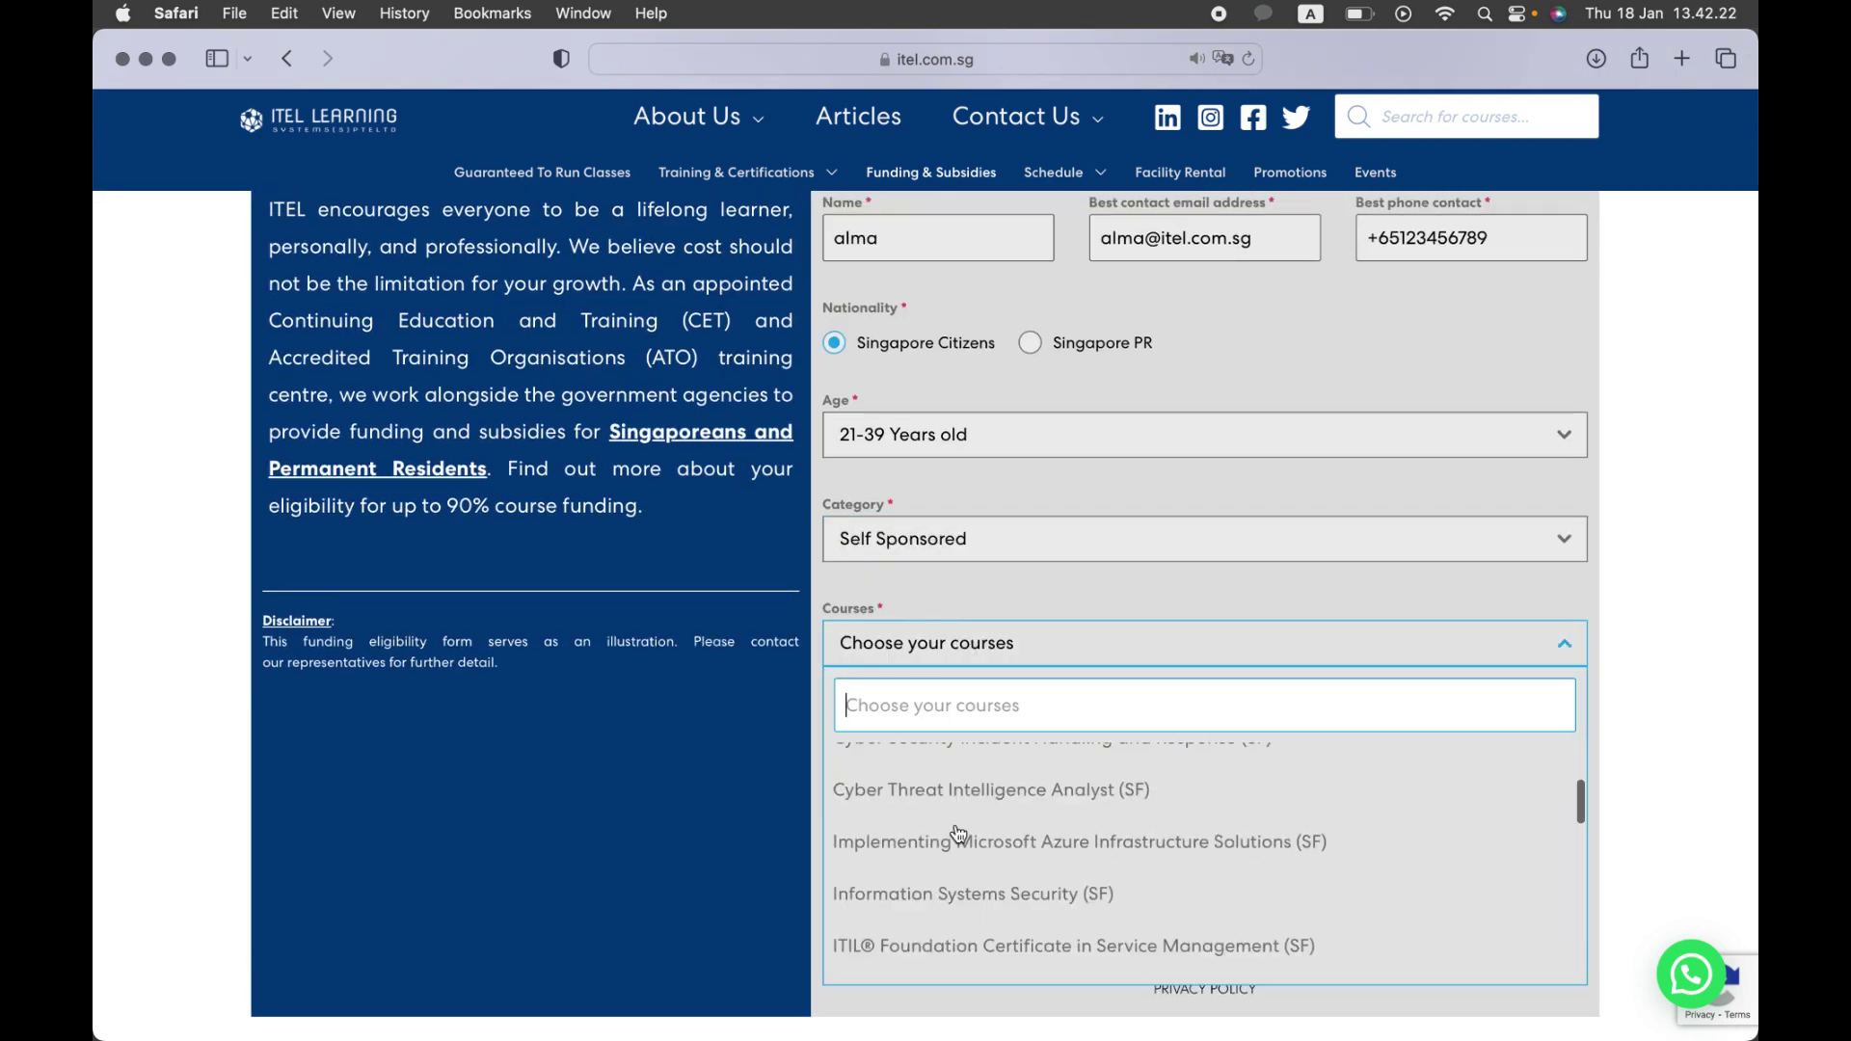
left_click(986, 777)
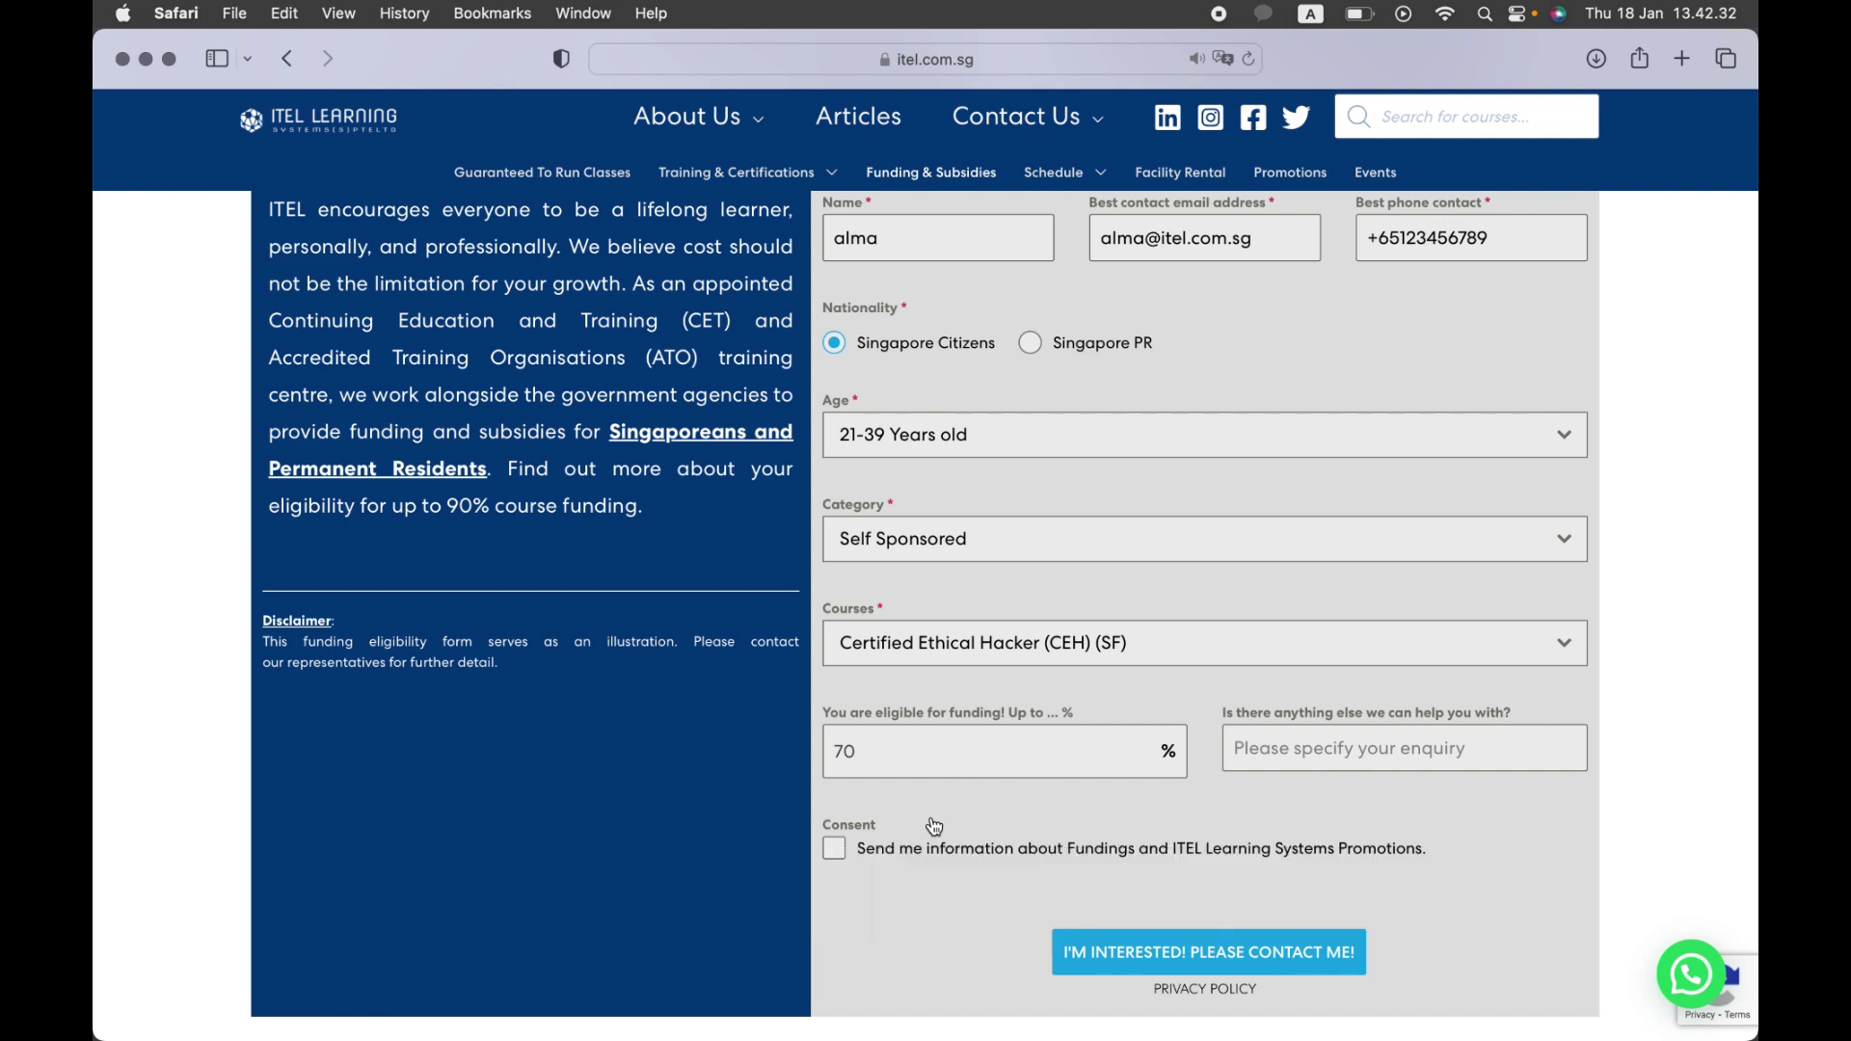
key("ctrl+Up")
left_click(1159, 461)
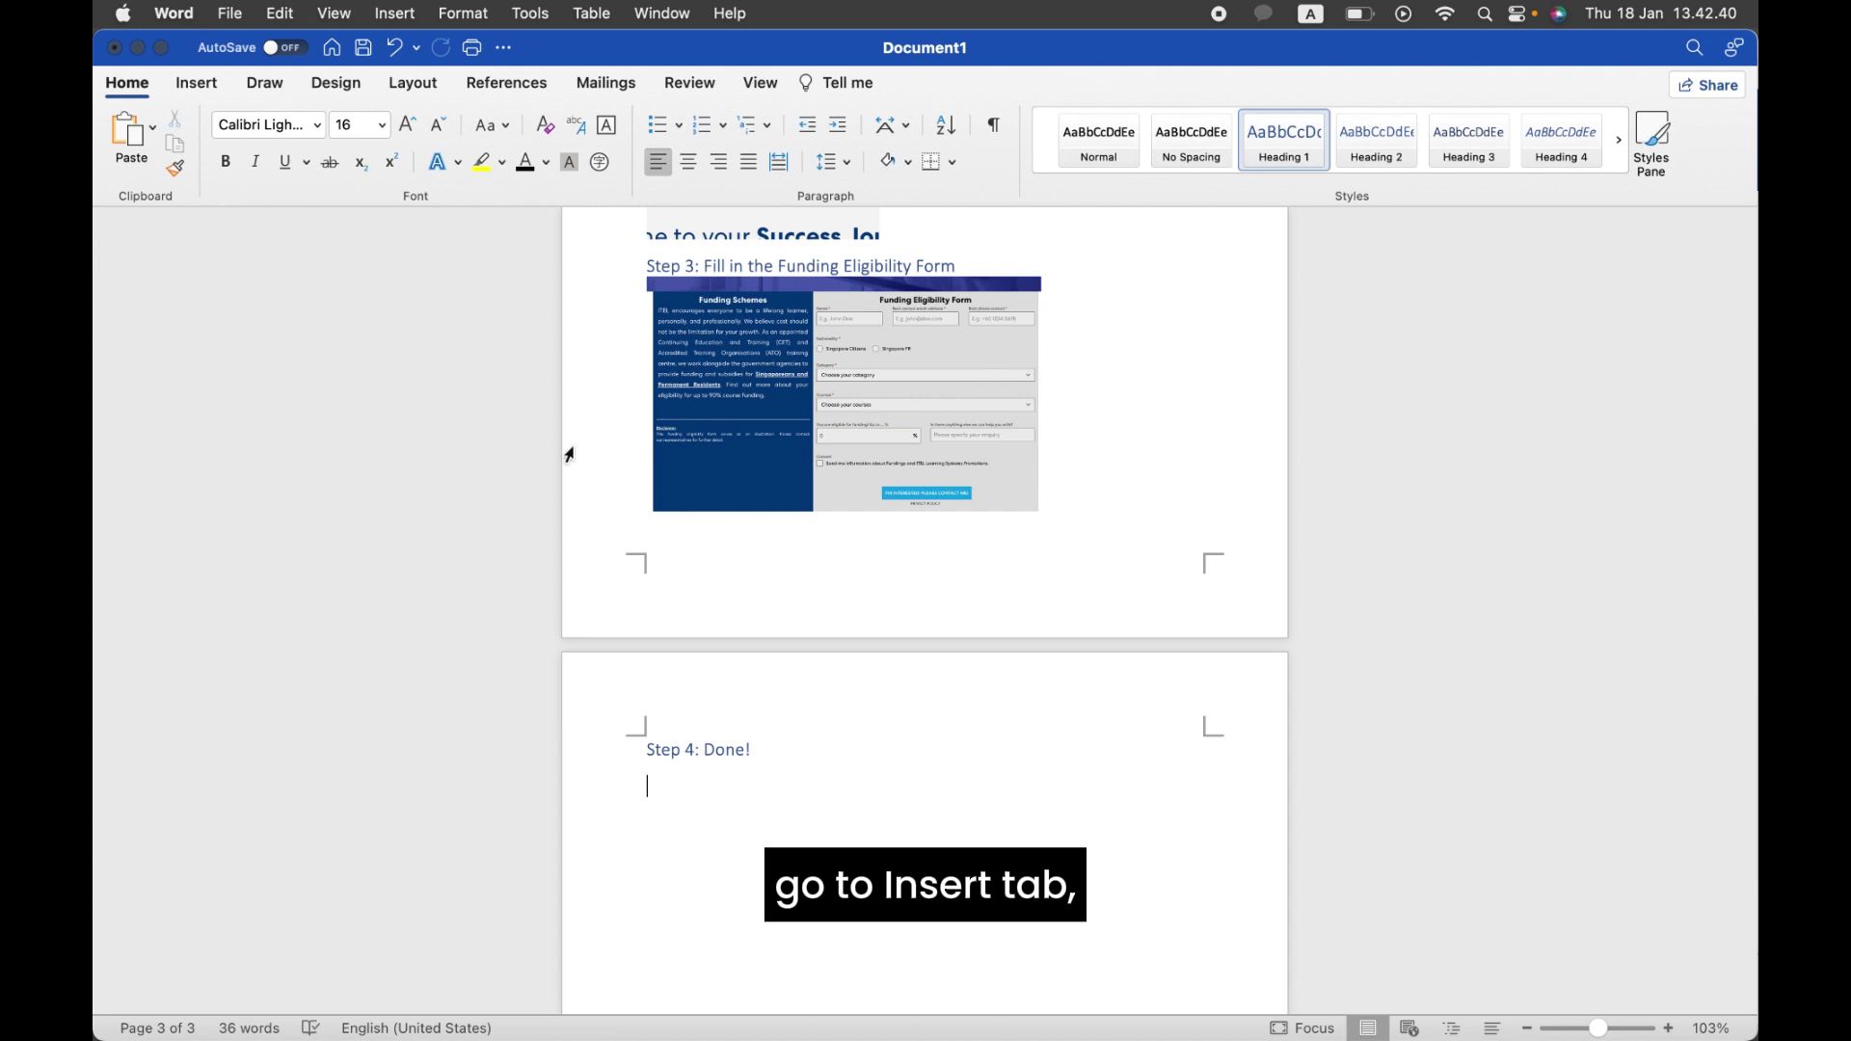
Step: Insert a screen clipping of Safari's funding-percentage field showing 70% beneath Step 4: Done!
left_click(201, 84)
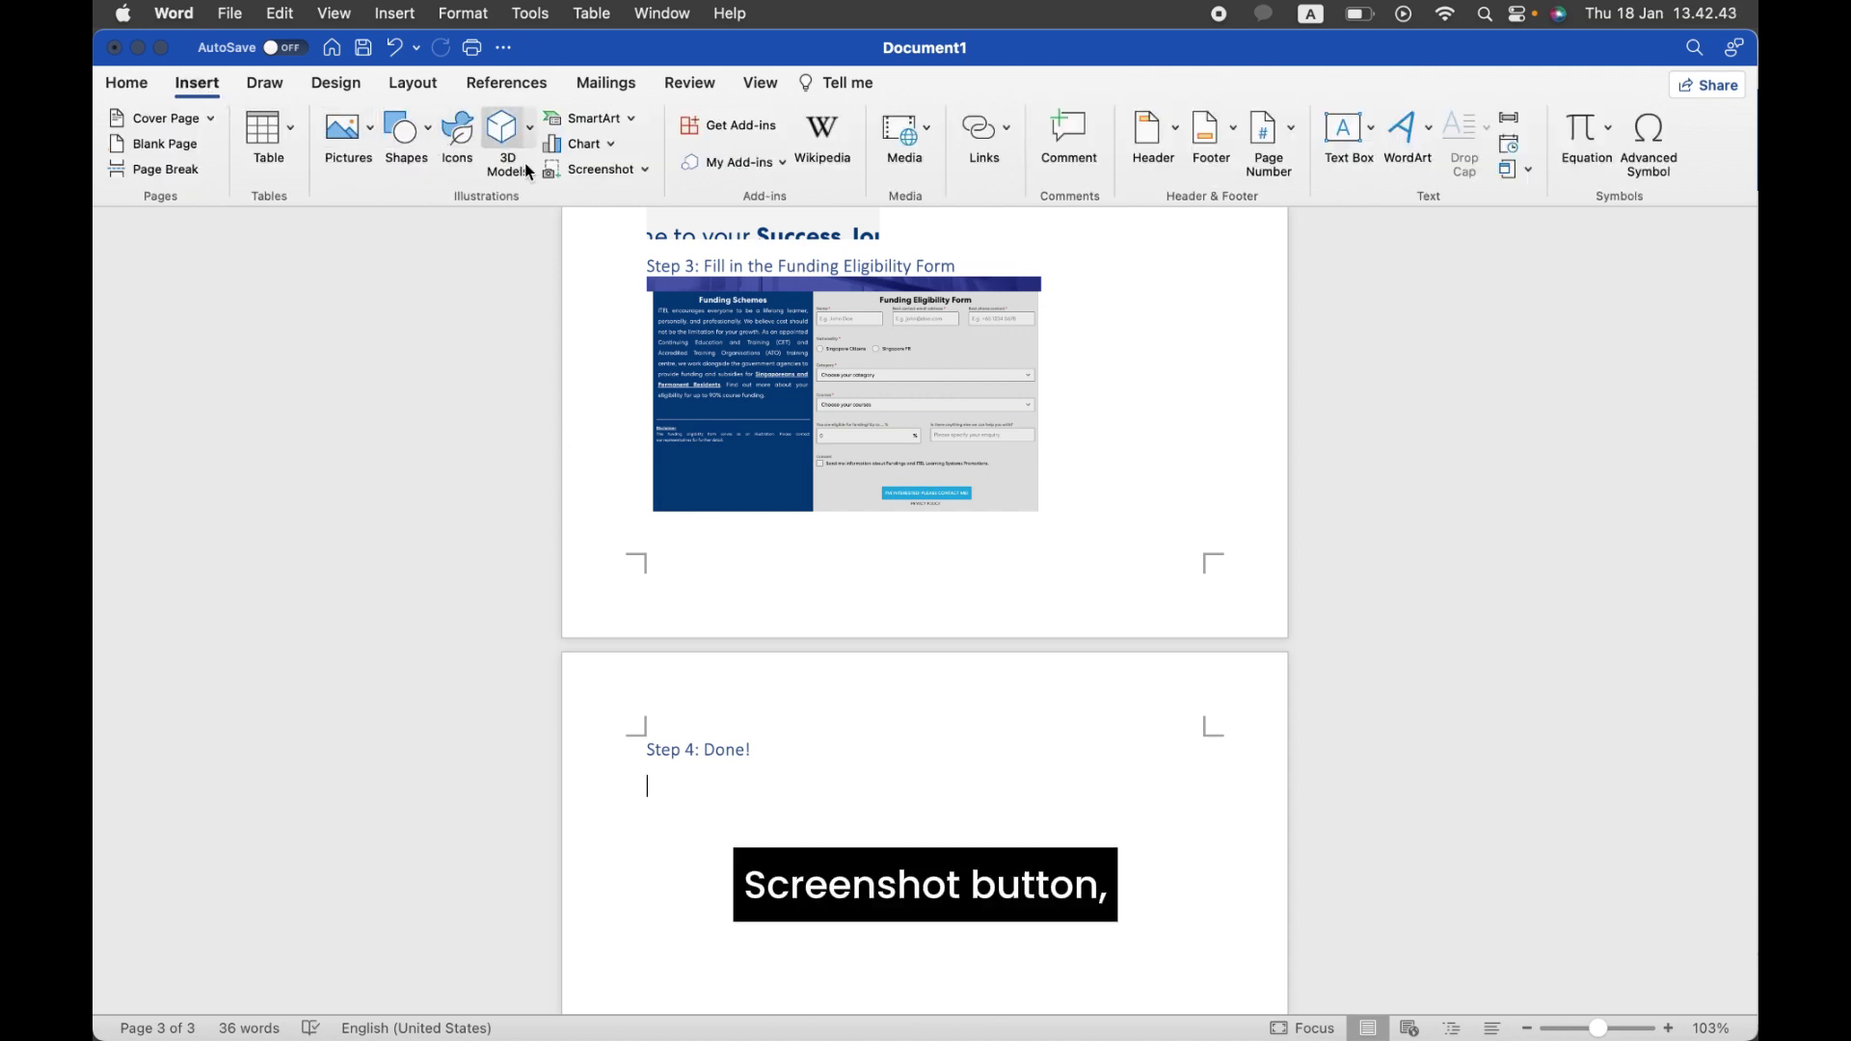
left_click(597, 169)
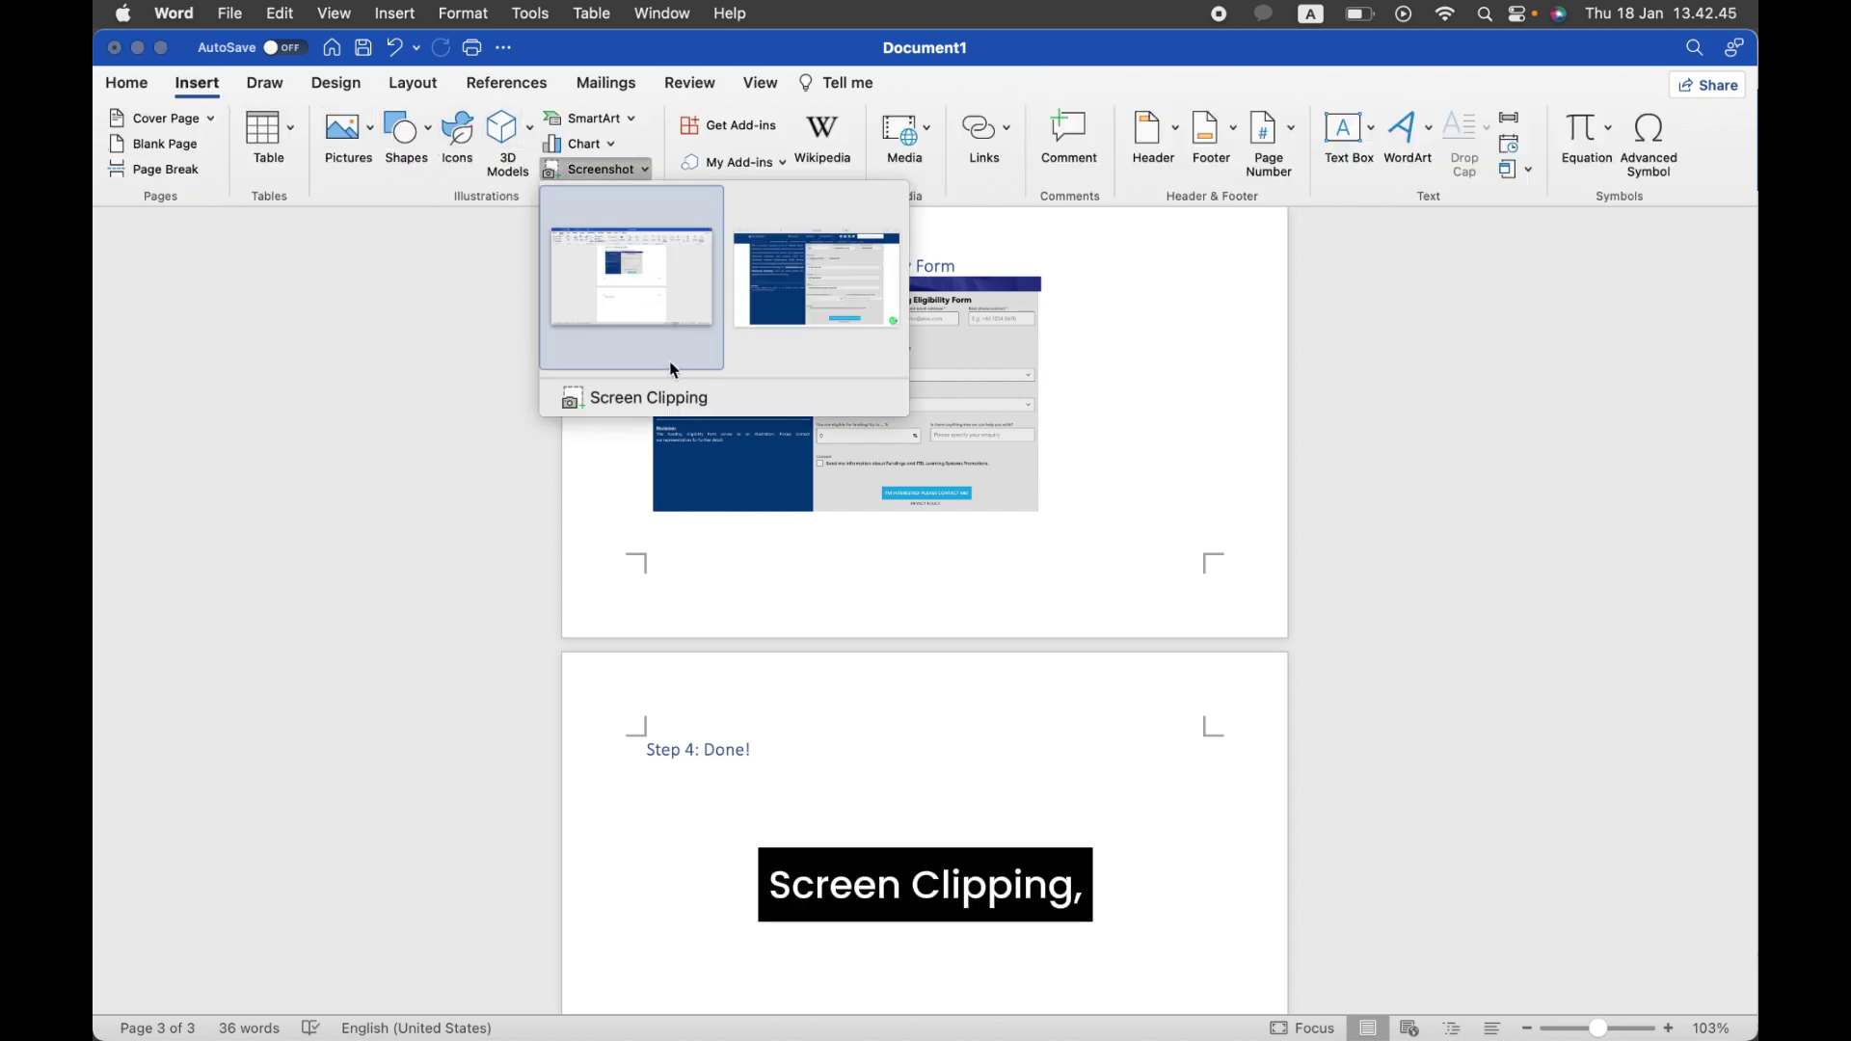
left_click(675, 395)
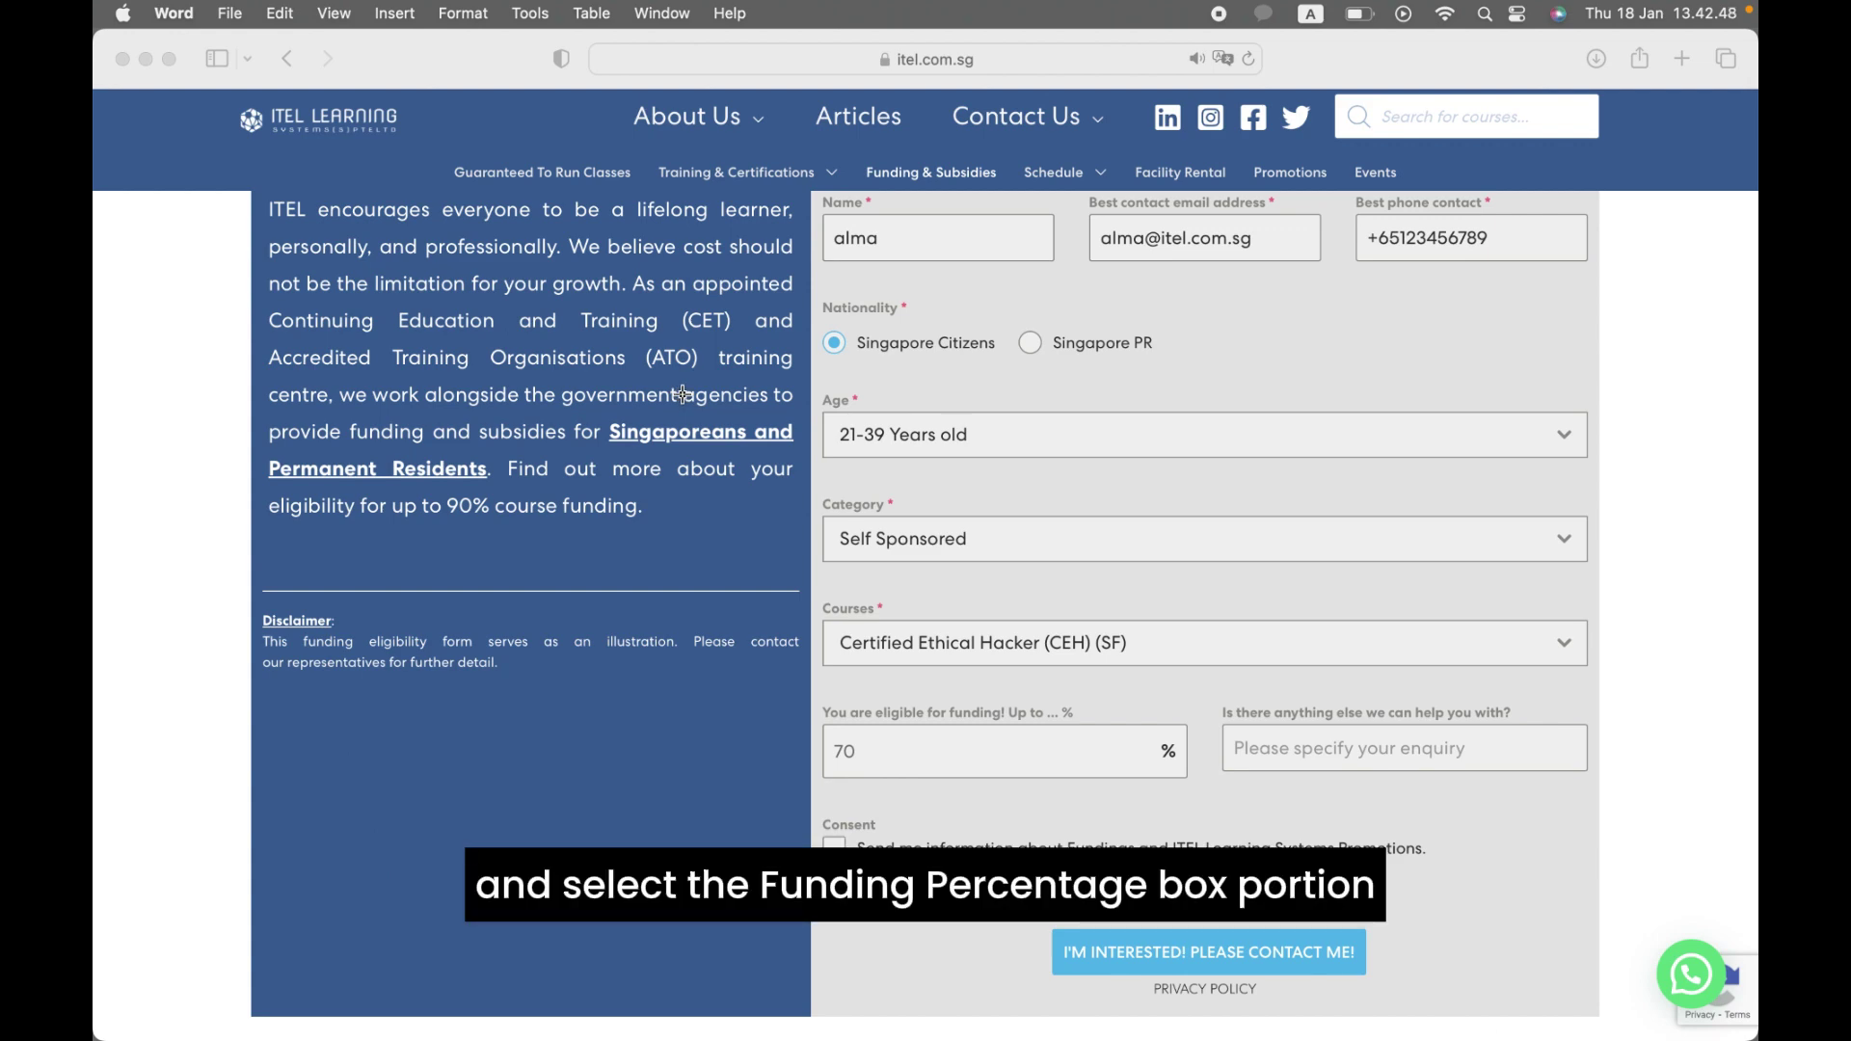
left_click_drag(796, 684, 1216, 810)
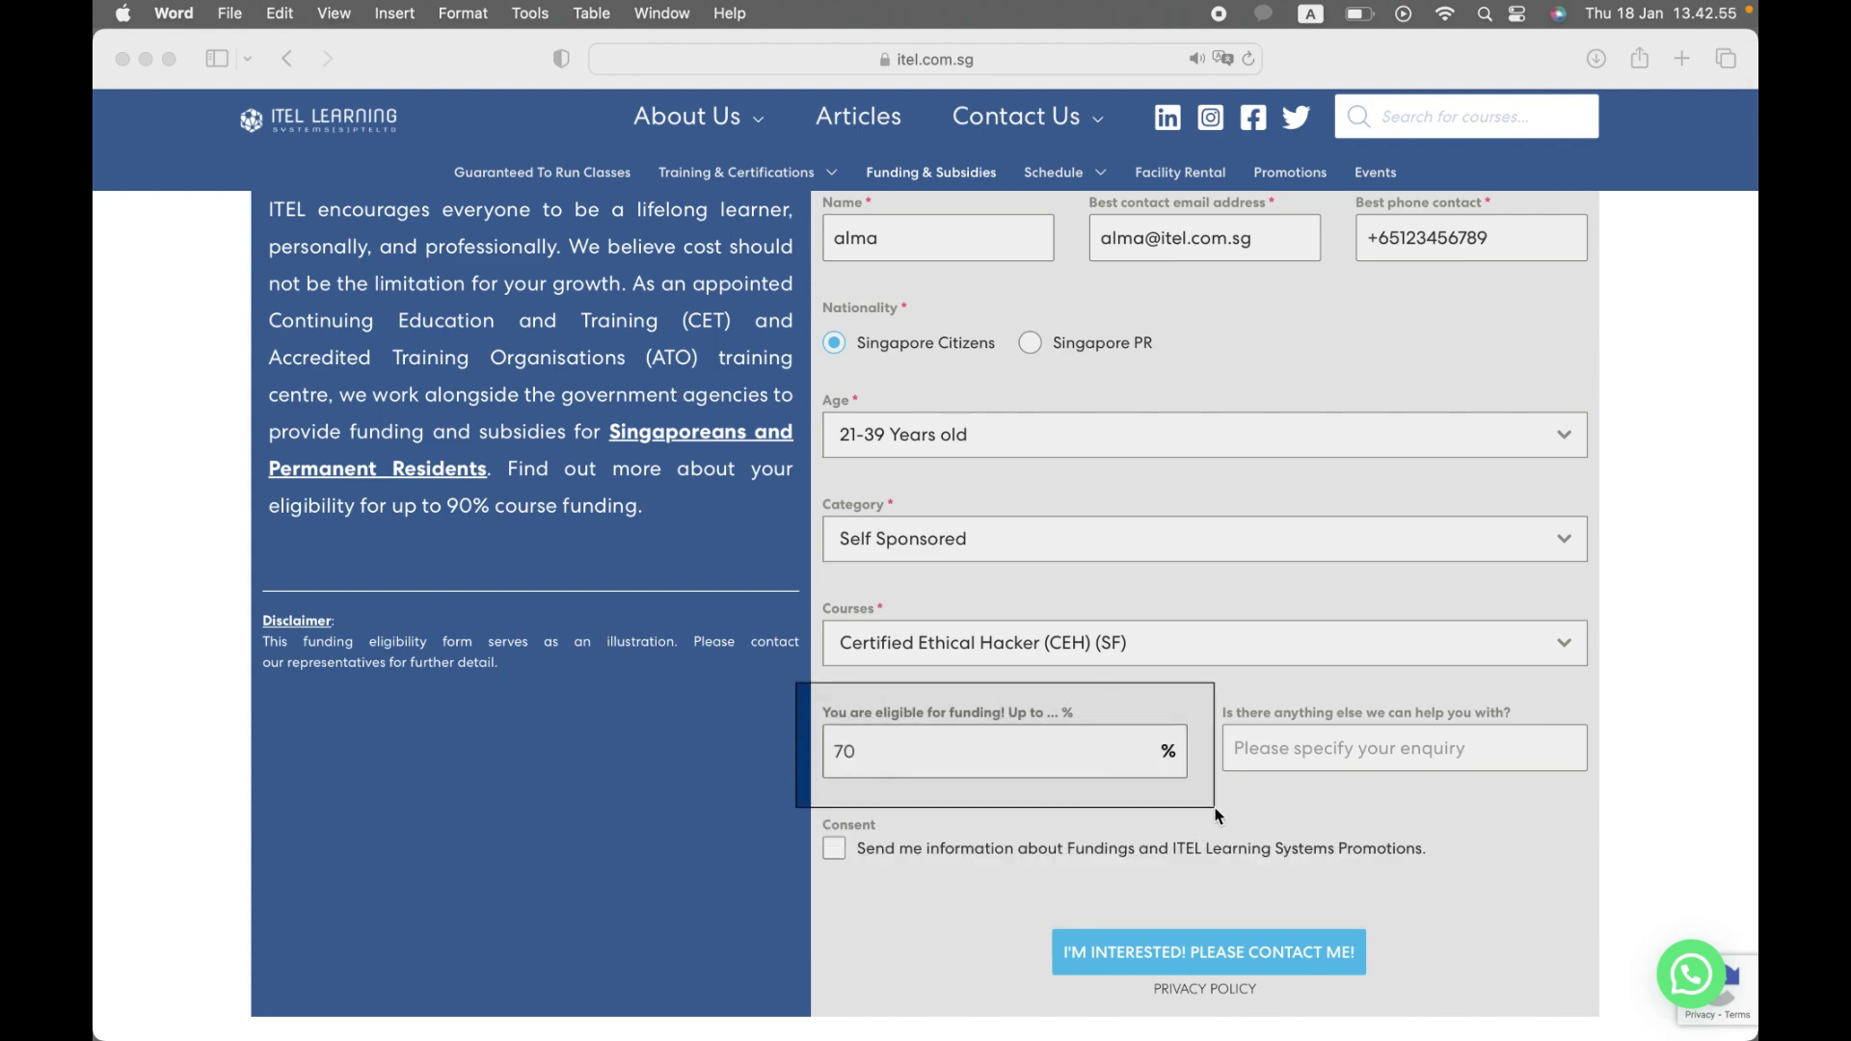
left_click_drag(1217, 816, 1217, 817)
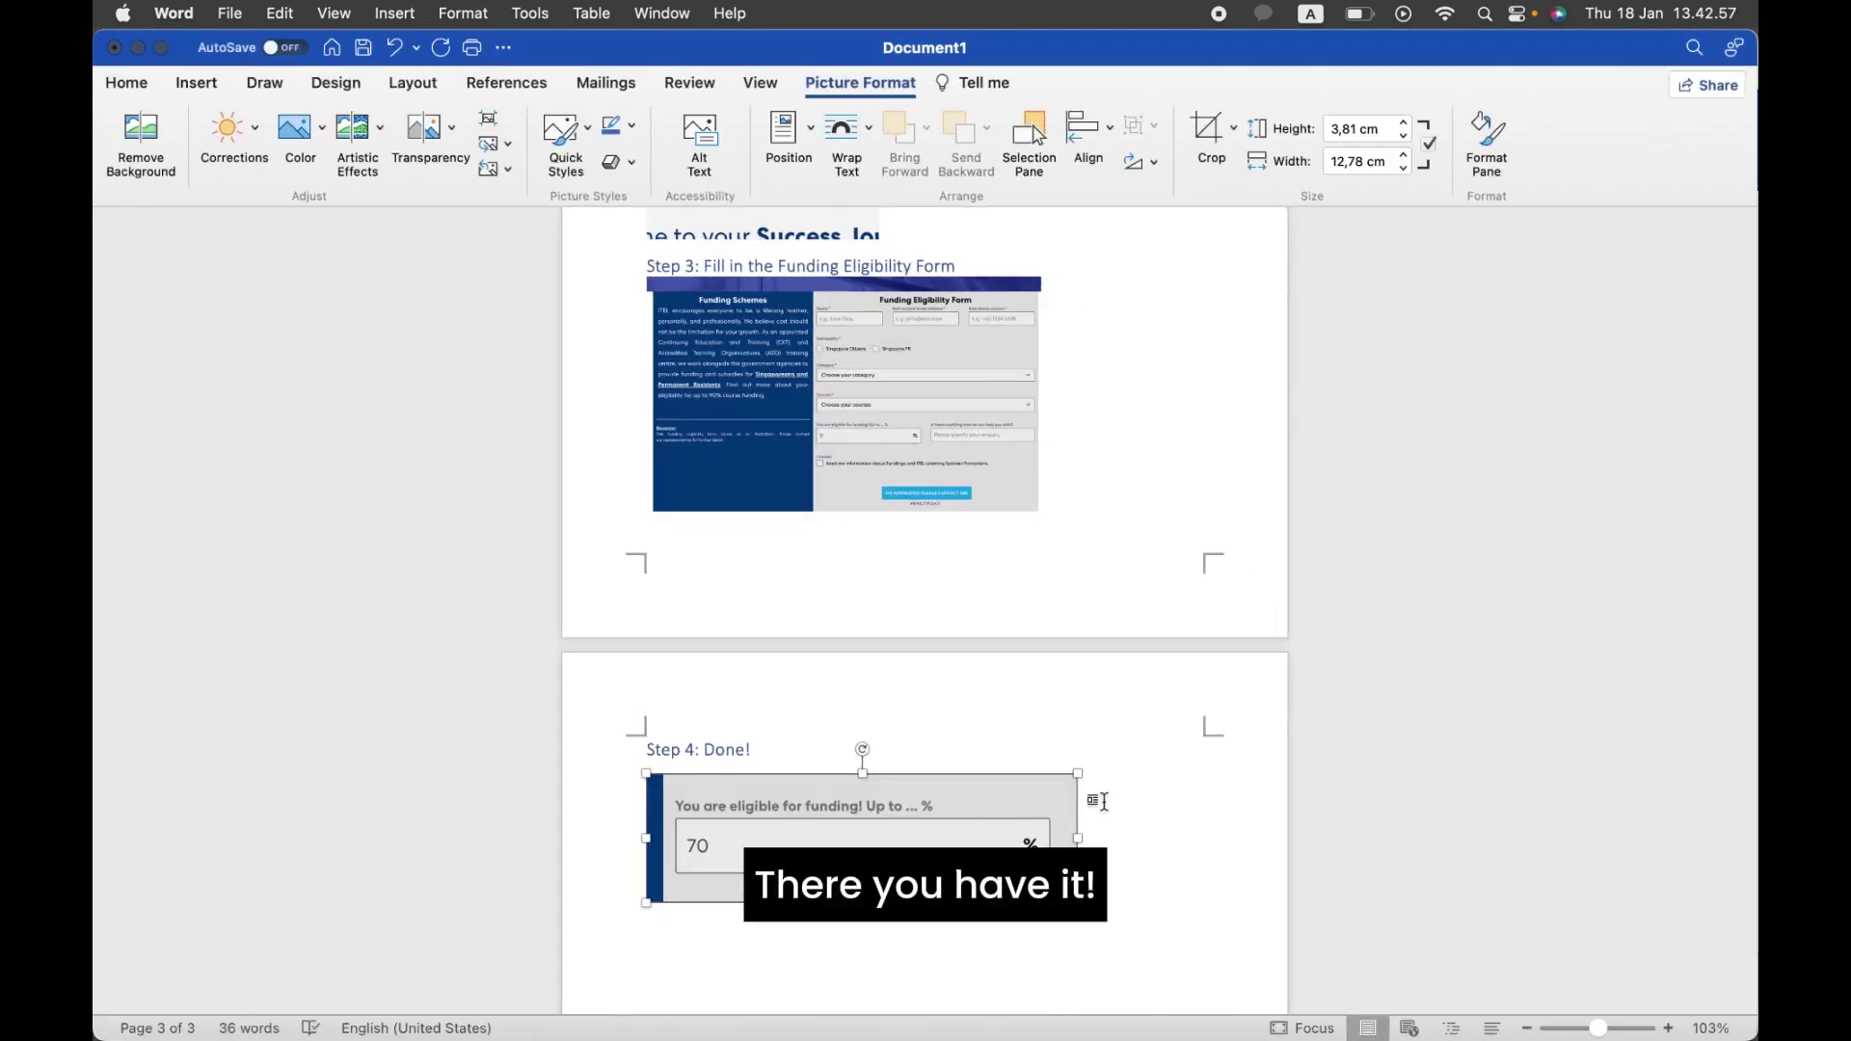
left_click(1171, 842)
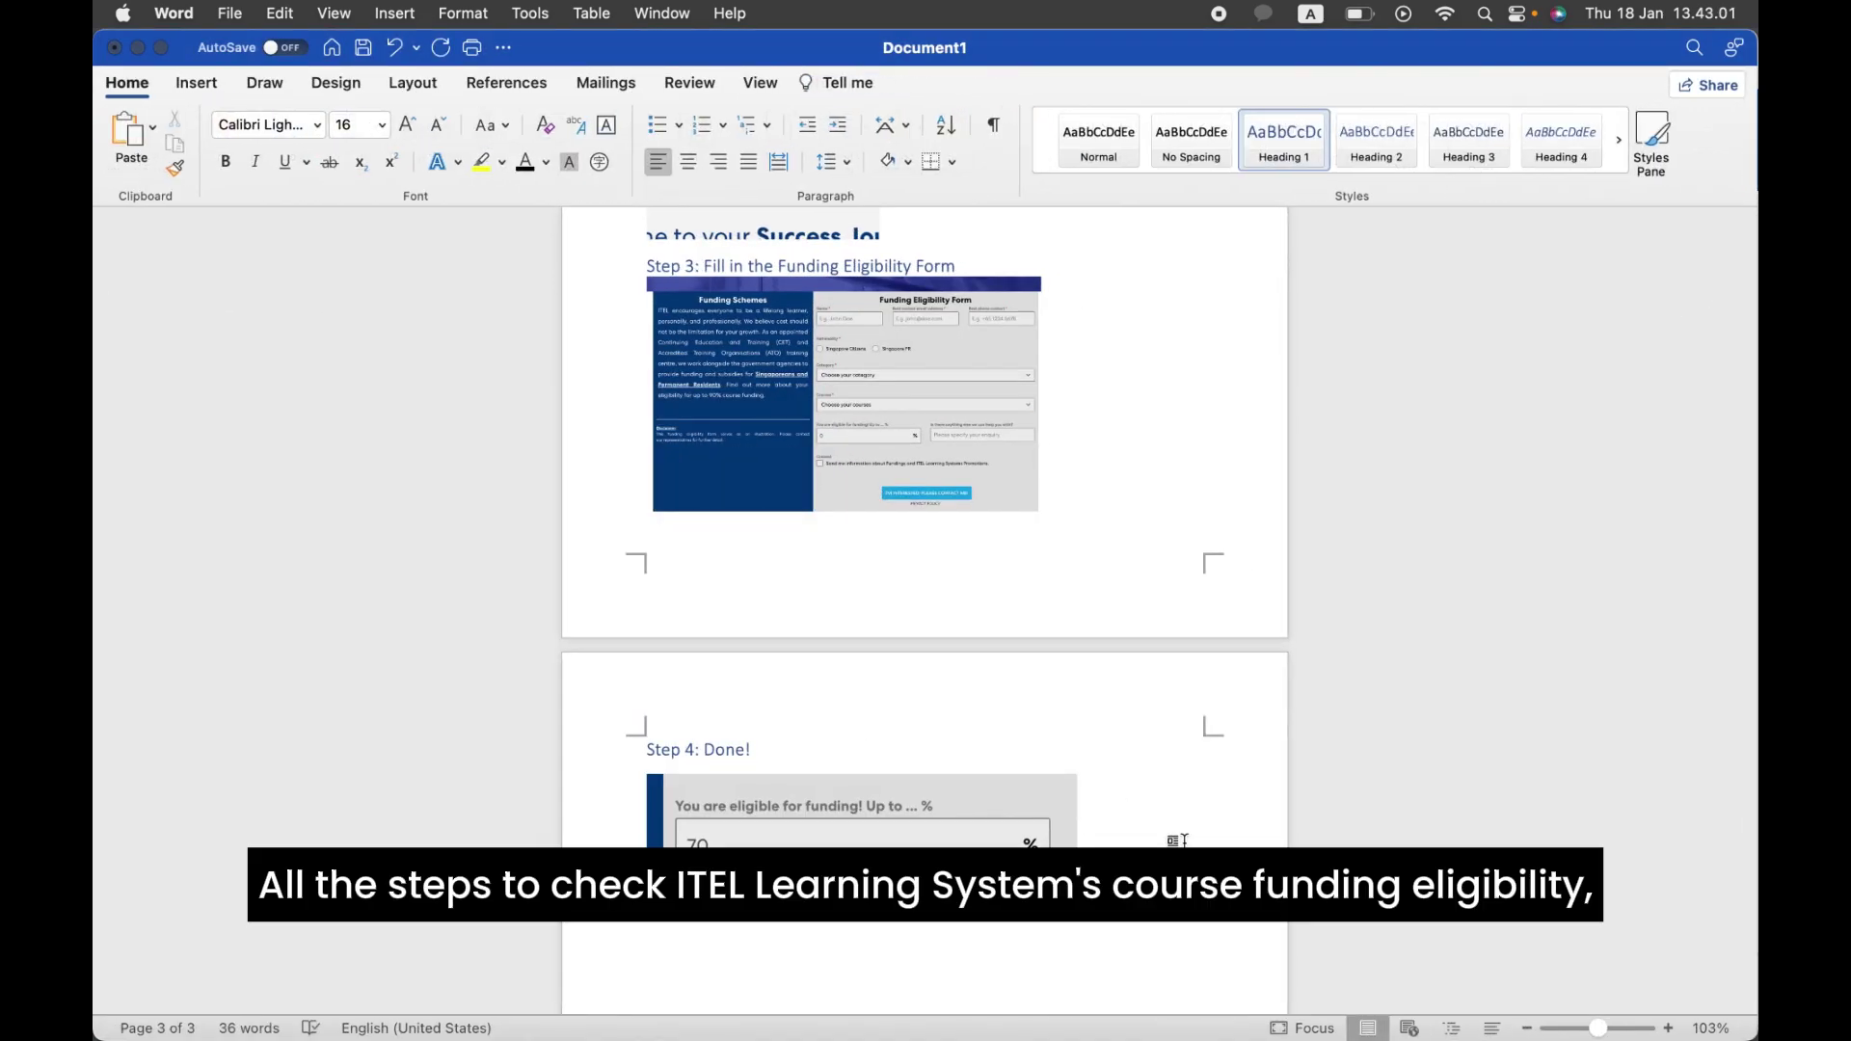
scroll(1184, 840, "up", 10)
scroll(1184, 841, "down", 10)
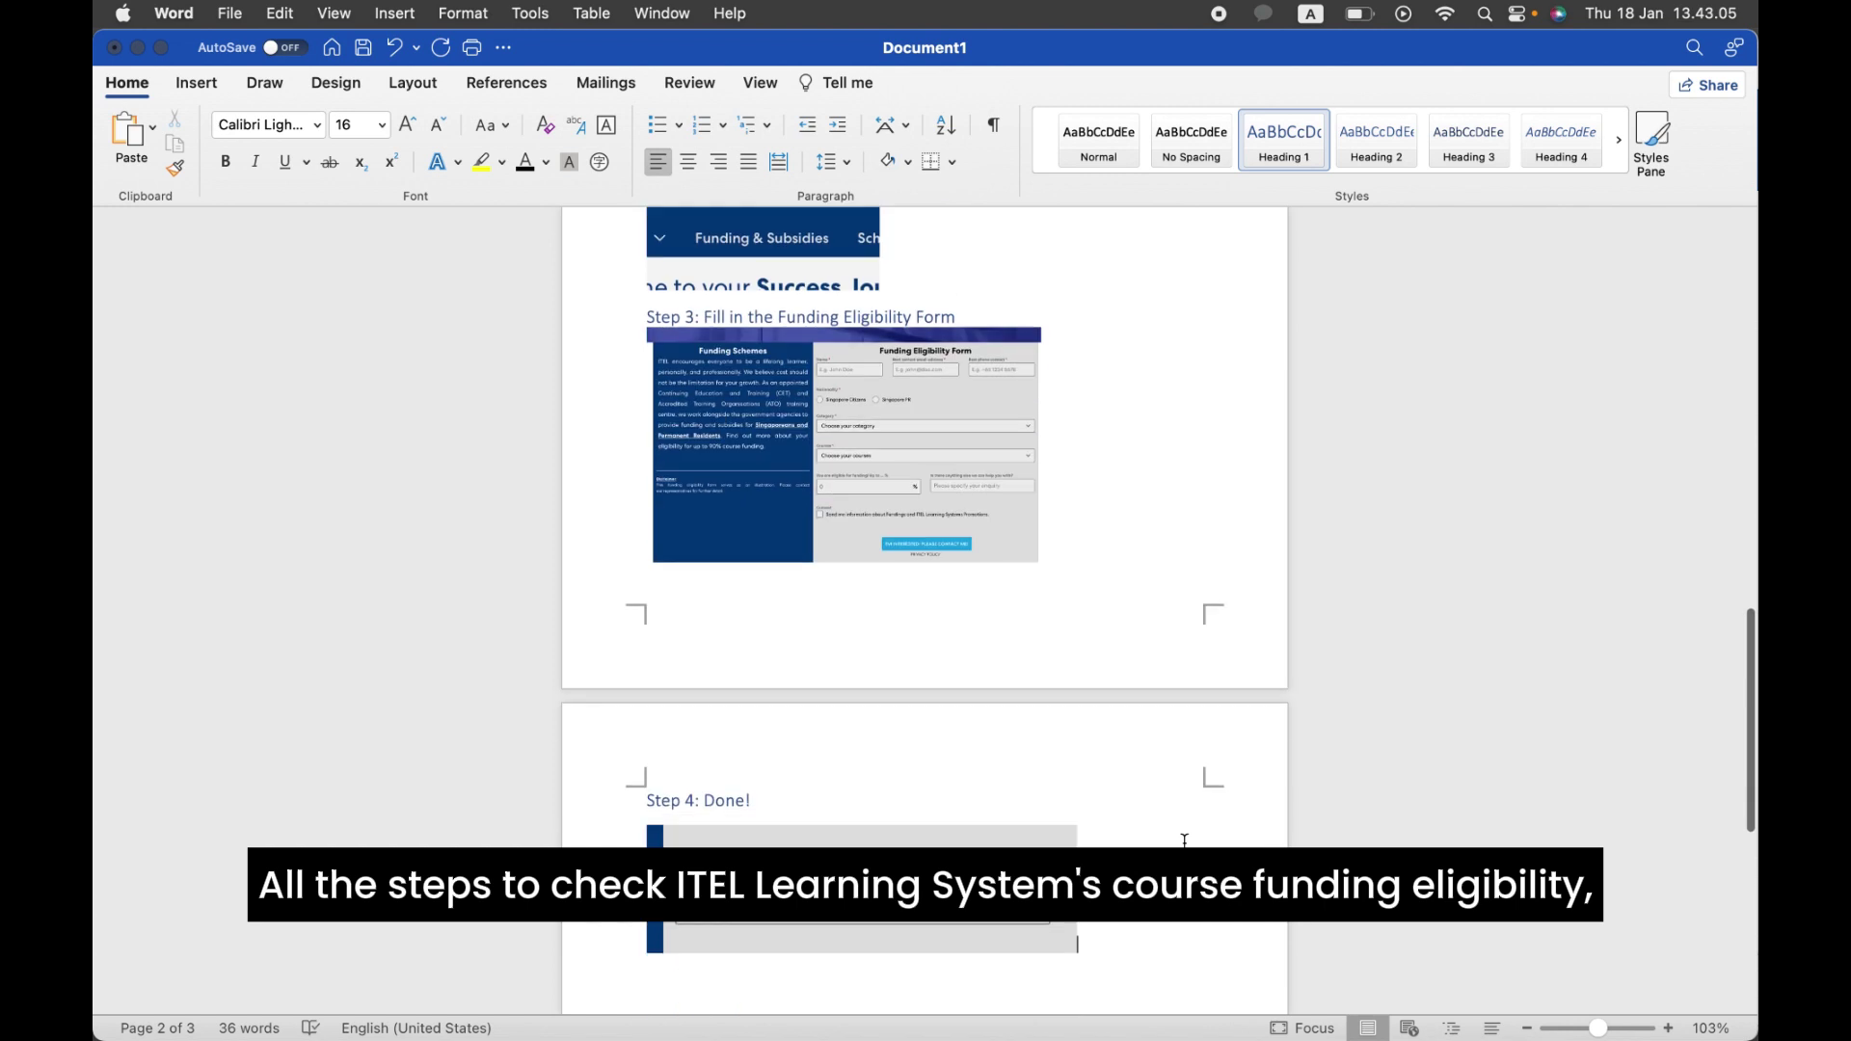
scroll(1184, 841, "down", 3)
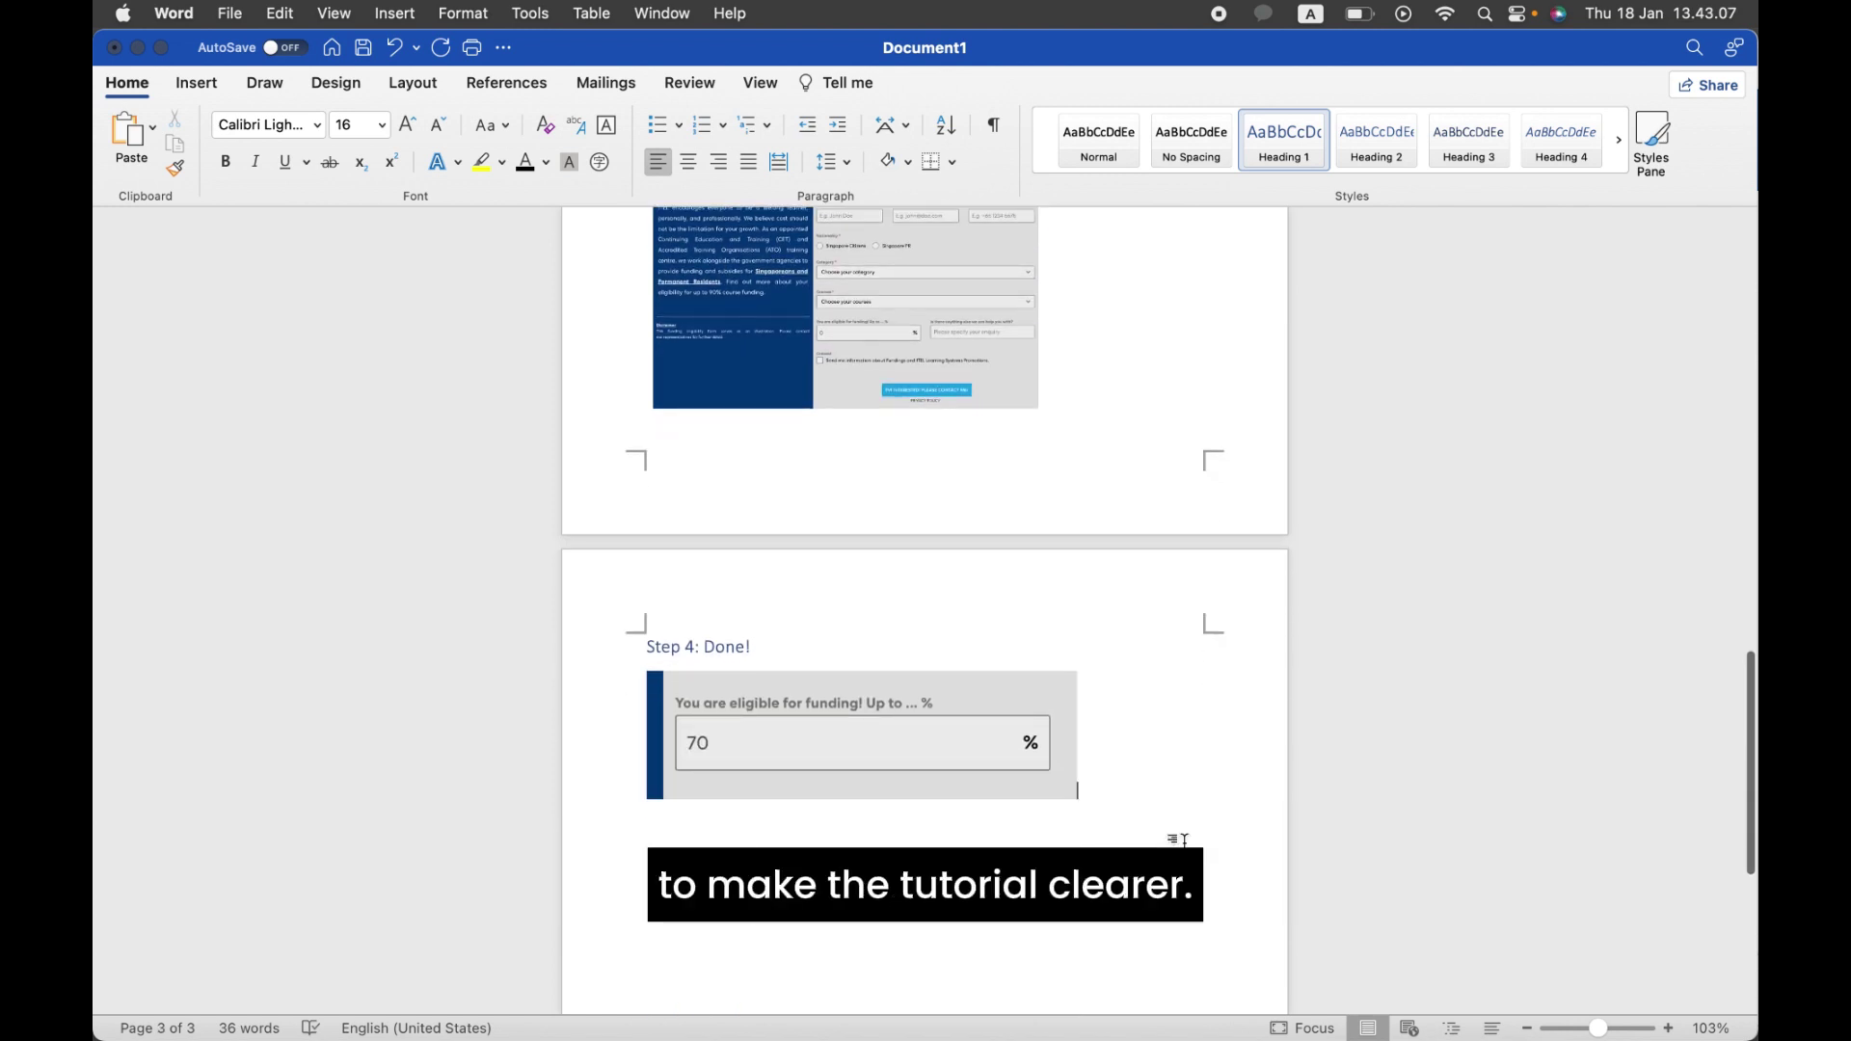